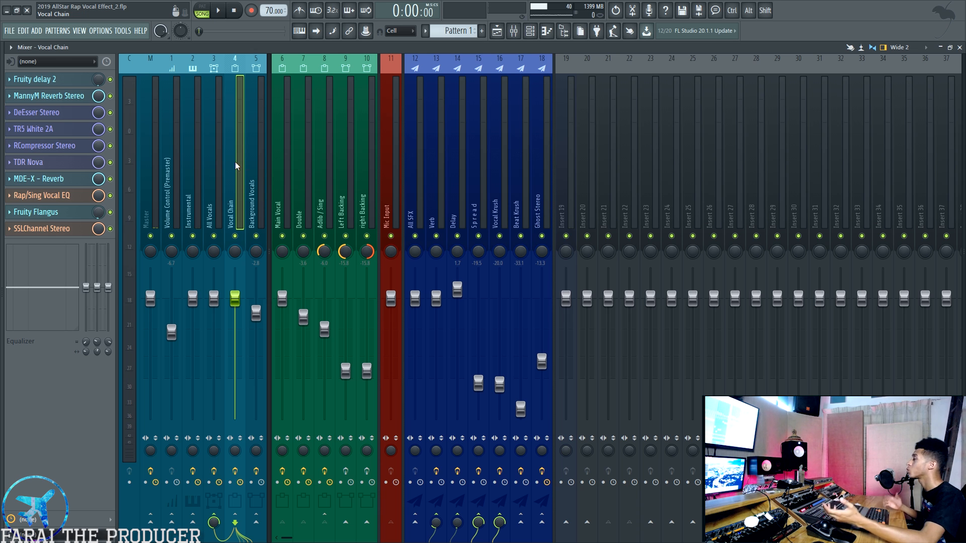
Show the playlist, look over the instrumental and vocal tracks, and set the playback position at bar 7
left_click(497, 30)
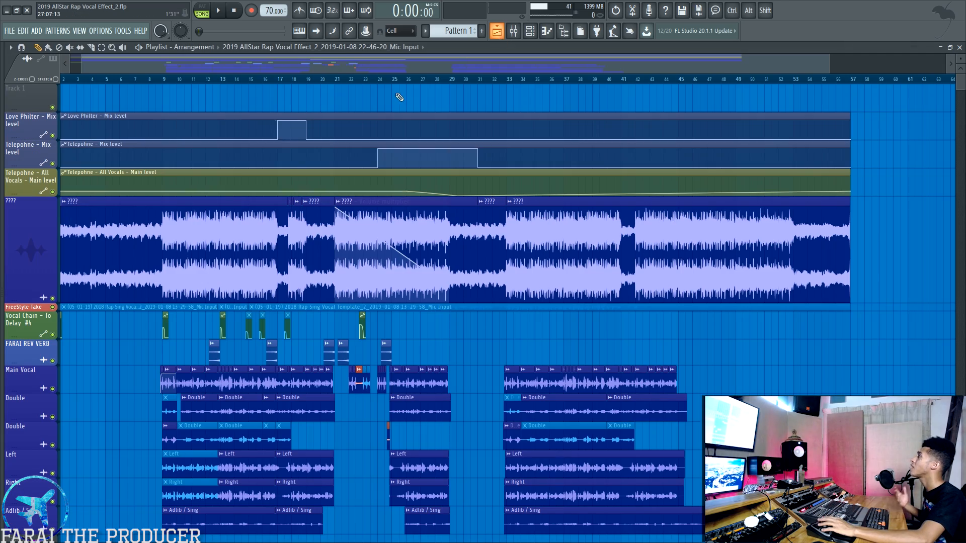
scroll(151, 86, "up", 2)
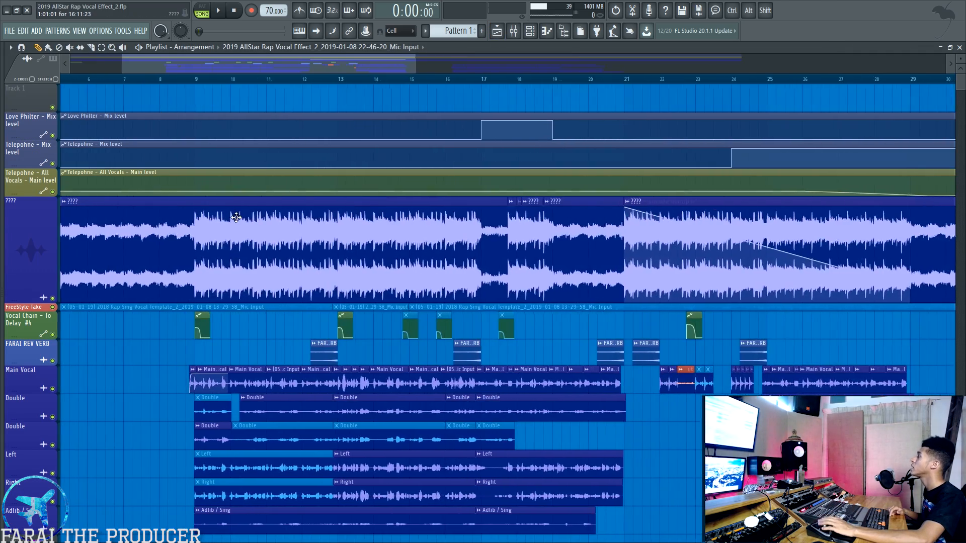
scroll(236, 218, "down", 1)
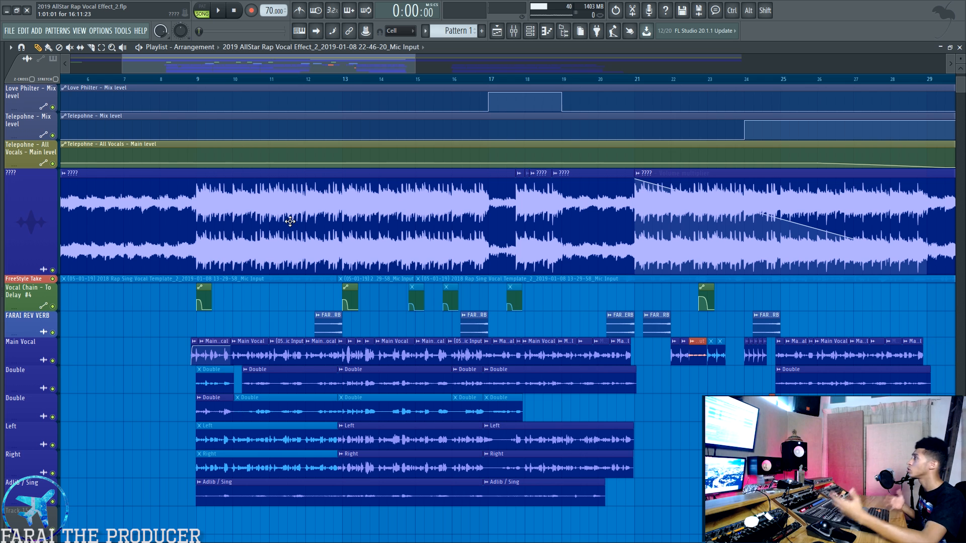
left_click_drag(269, 59, 248, 61)
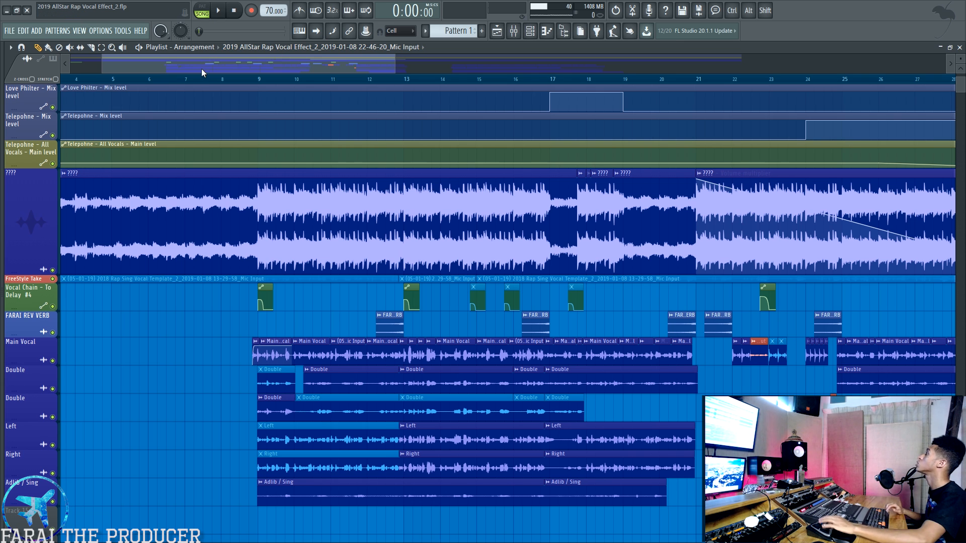
scroll(192, 83, "down", 3)
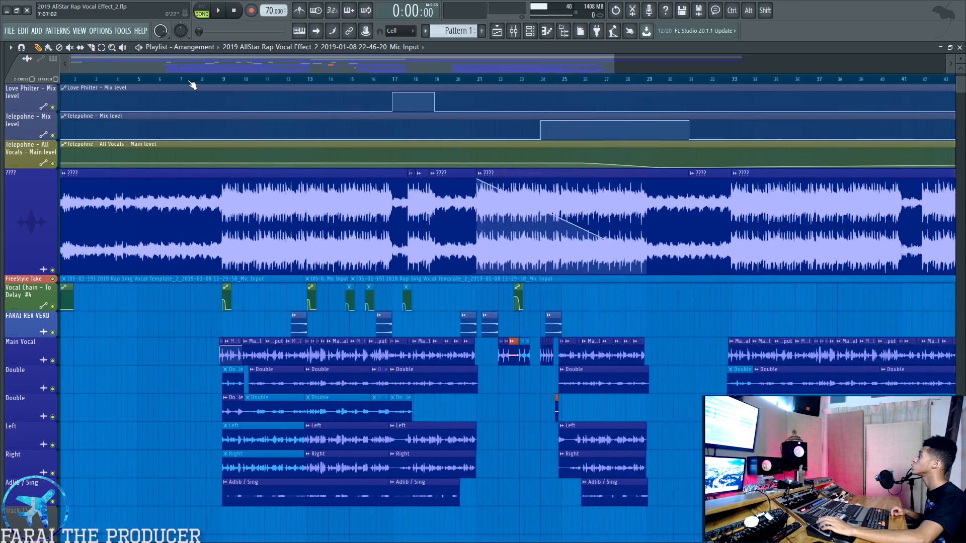
left_click(184, 79)
scroll(185, 79, "up", 3)
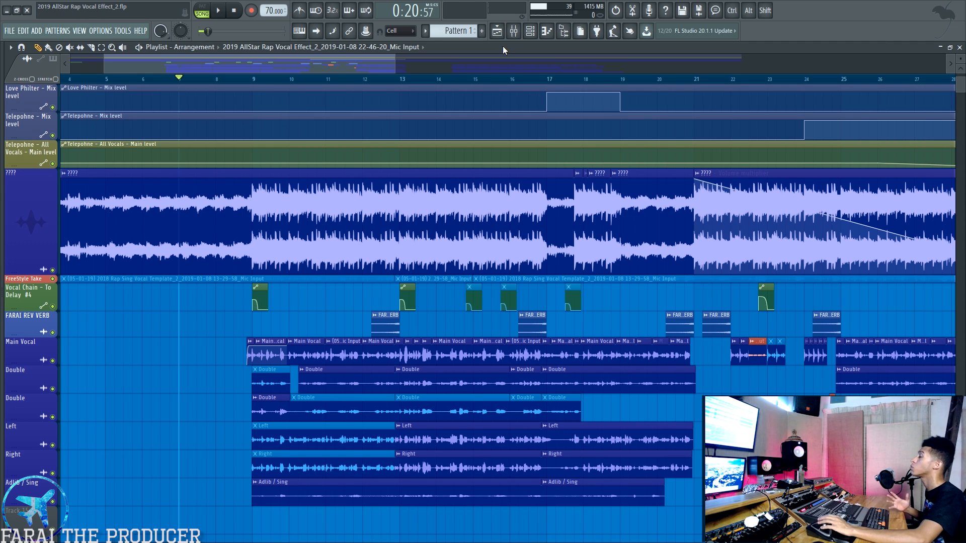
Examine the mixer's vocal, effect send, Background Vocals, All Vocals and Vocal Chain tracks and the effects loaded on them
left_click(514, 30)
left_click(291, 173)
left_click(326, 178)
left_click_drag(326, 179, 283, 185)
left_click_drag(416, 192, 444, 189)
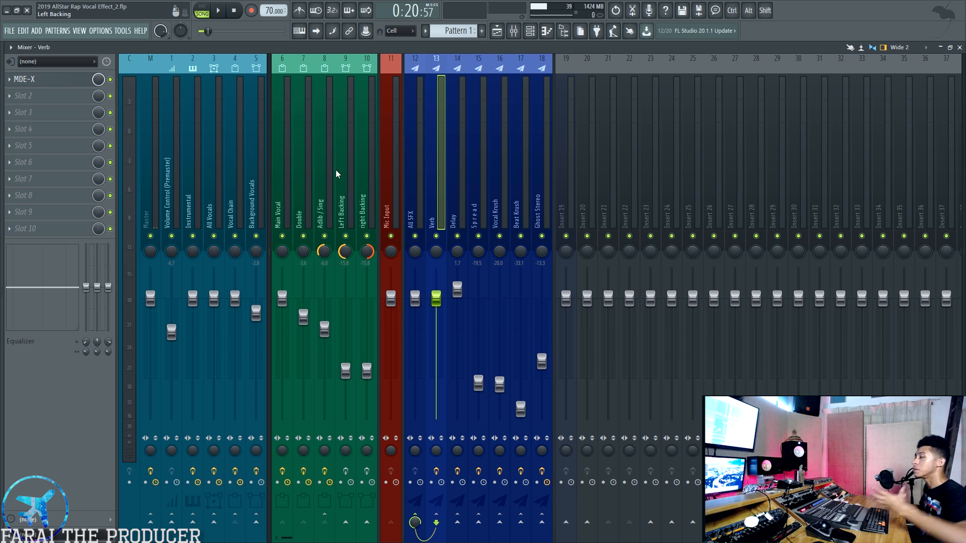
mouse_move(254, 186)
left_mouse_down()
mouse_move(207, 191)
mouse_move(251, 193)
left_mouse_up()
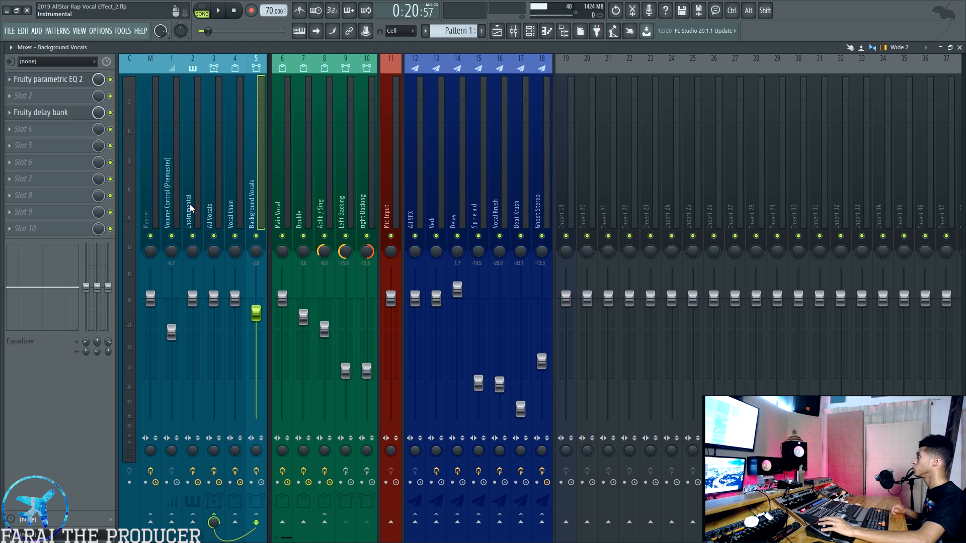
left_click(211, 211)
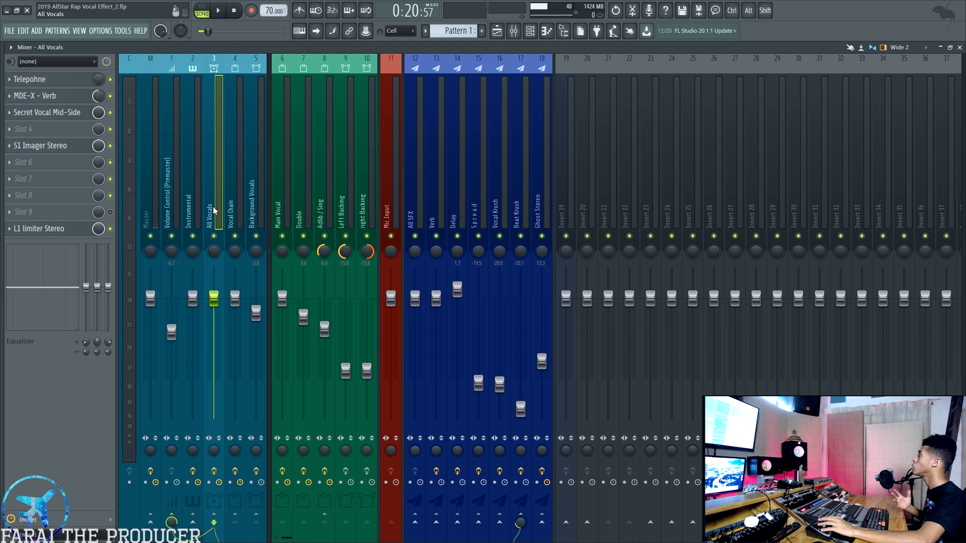
left_click(235, 205)
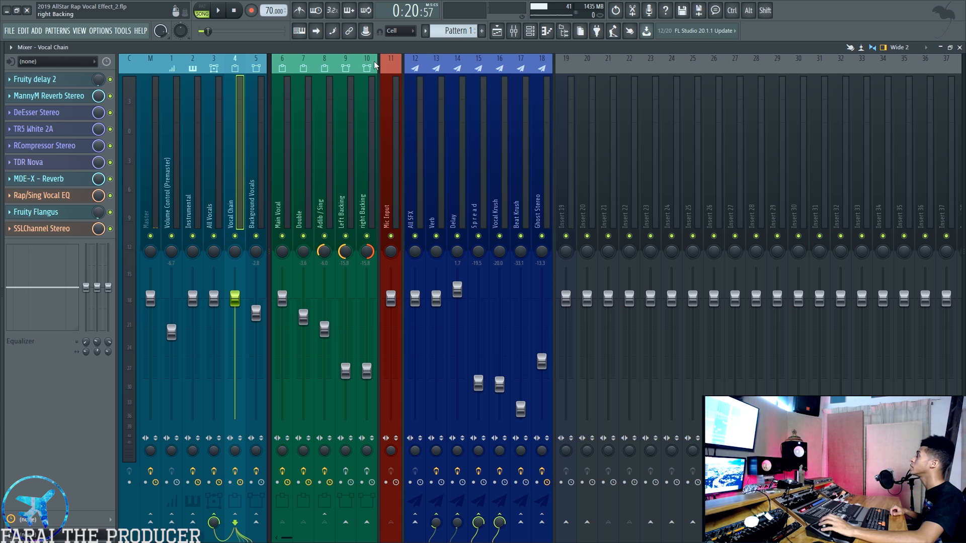
Play the song from bar 7 and open Auto-Tune 8.1 on the Main Vocal mixer track, with its window clear of the vocal channels
left_click(497, 32)
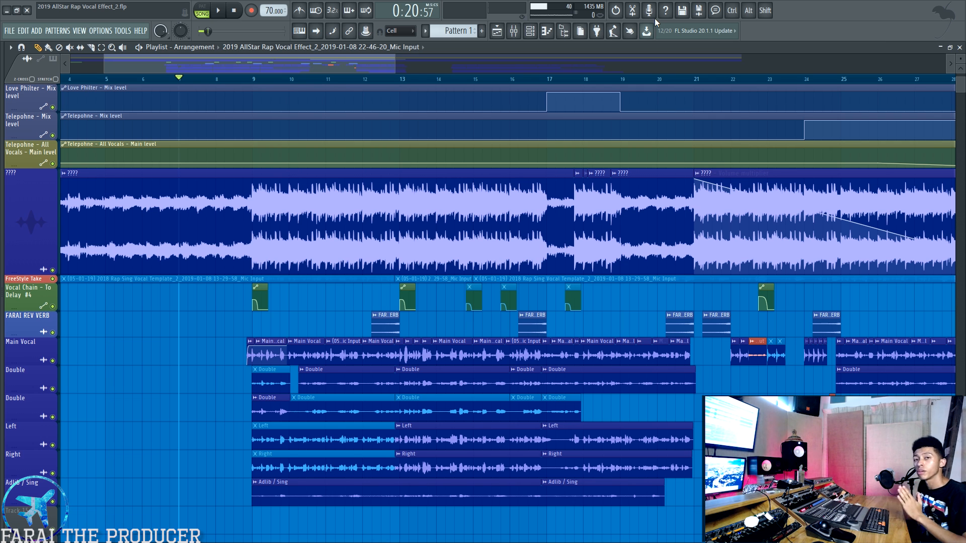
key("space")
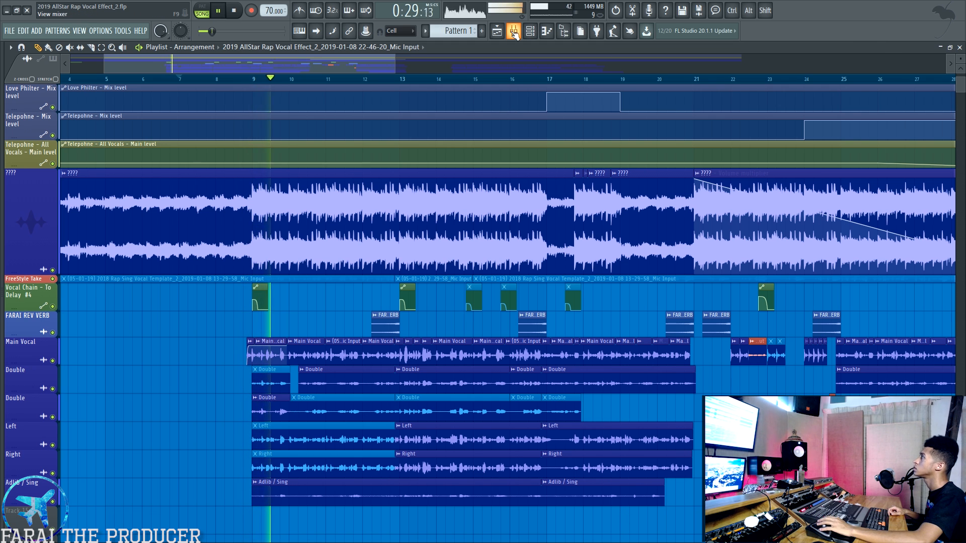
key("F9")
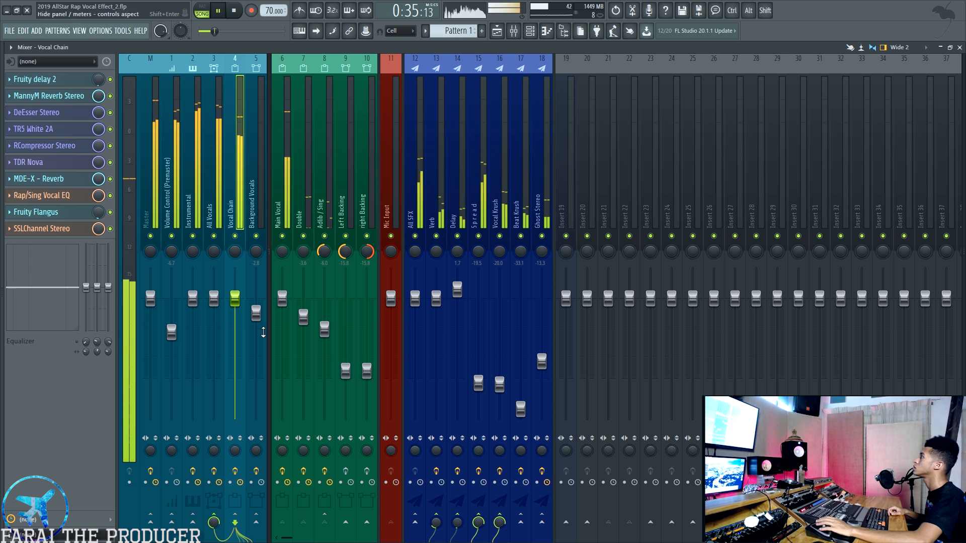
left_click(286, 92)
left_click(36, 79)
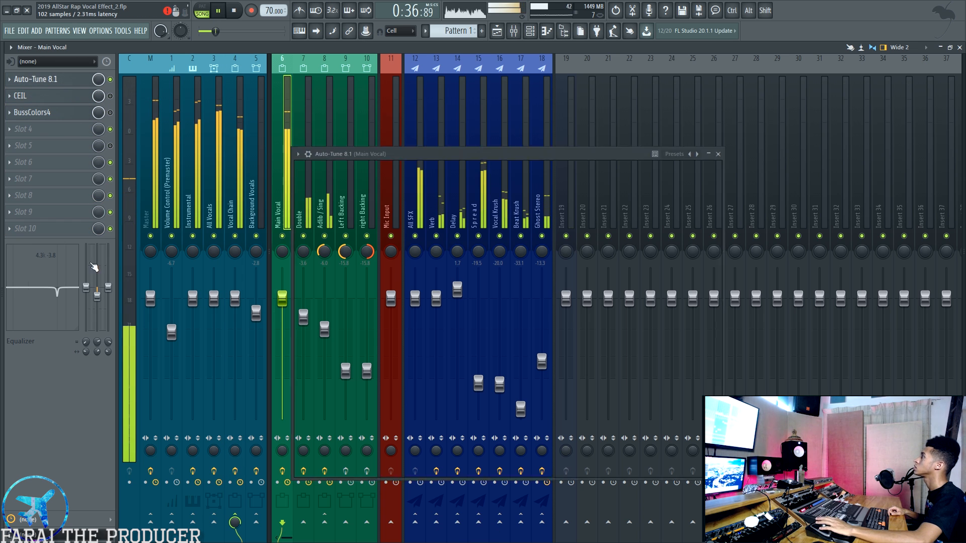
left_click_drag(402, 155, 623, 188)
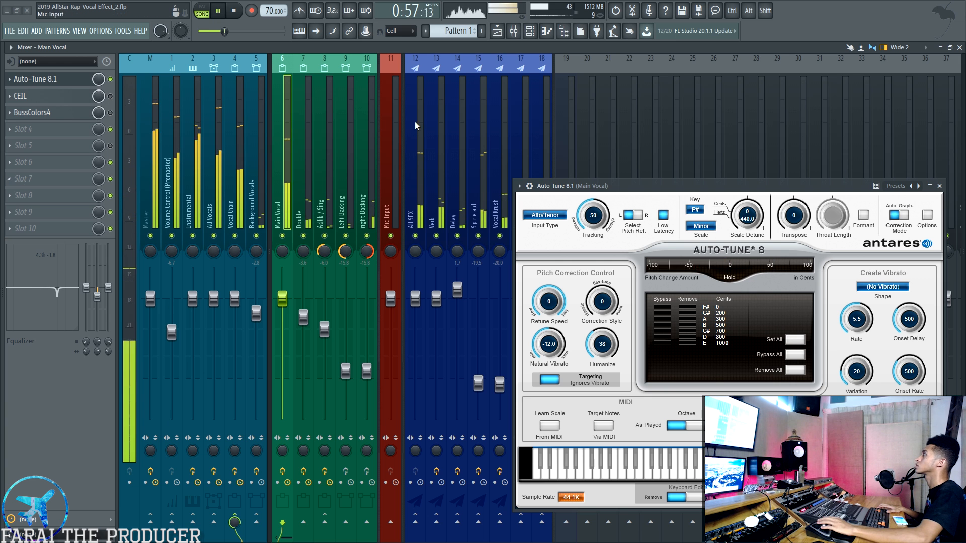
Locate the Telepohne mix level automation in the playlist and open the Telepohne EQ on the All Vocals mixer track
key("F5")
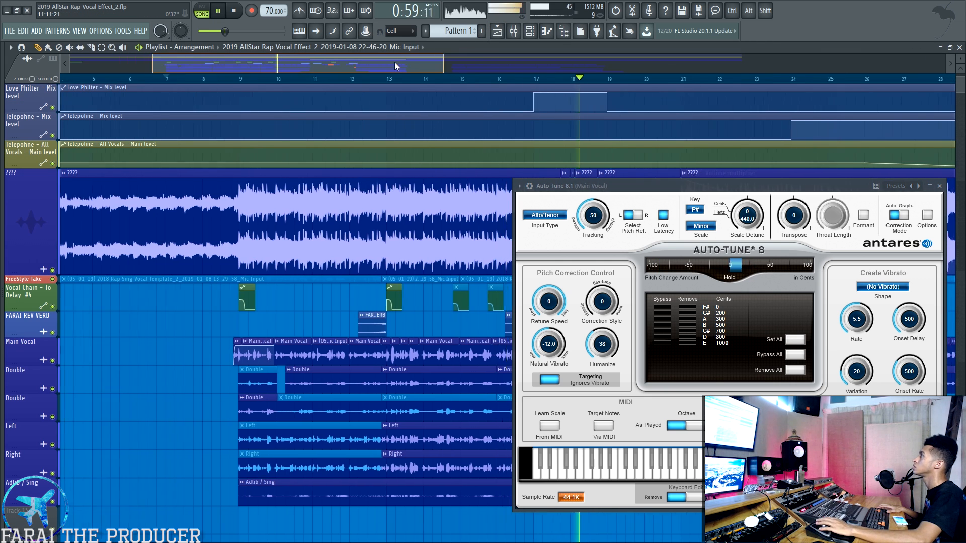
left_click_drag(843, 185, 872, 216)
scroll(486, 234, "down", 1)
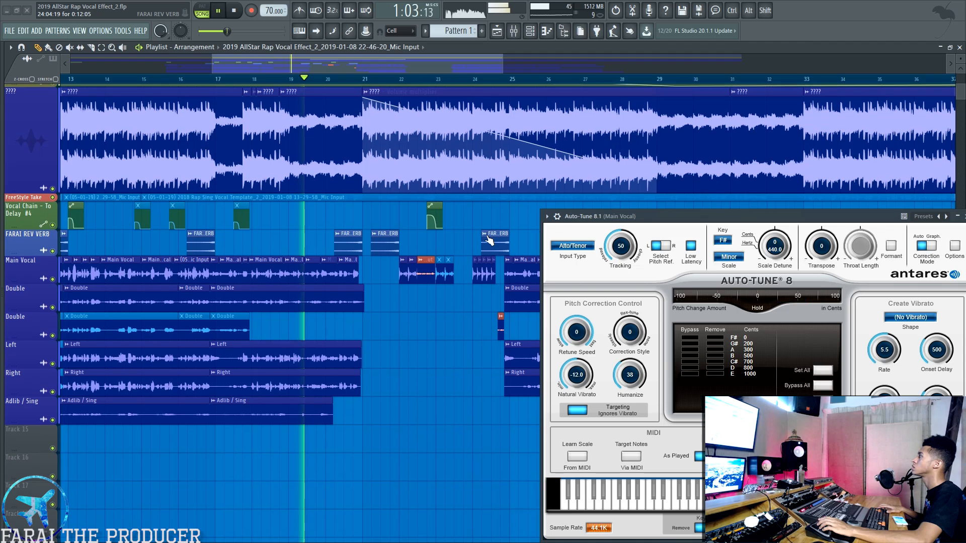
scroll(492, 183, "up", 1)
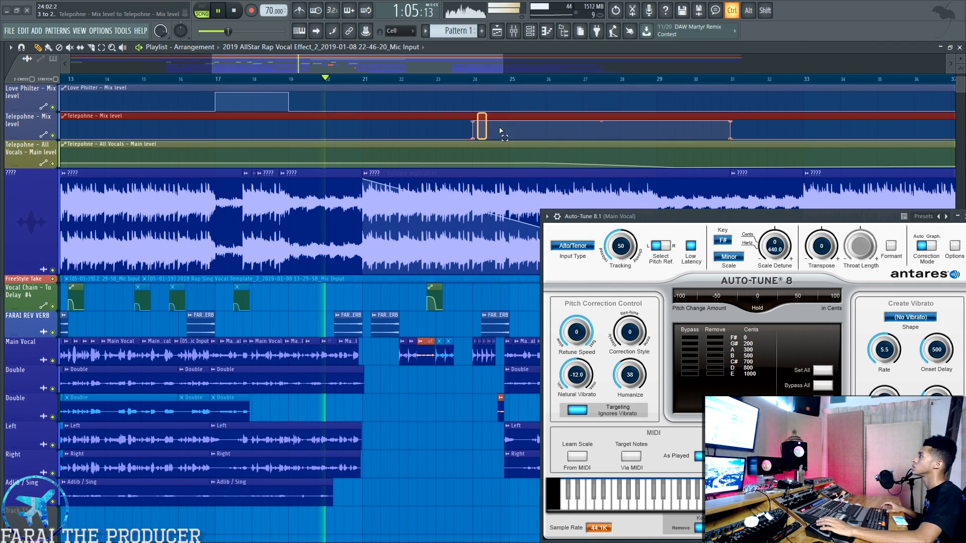
key("F9")
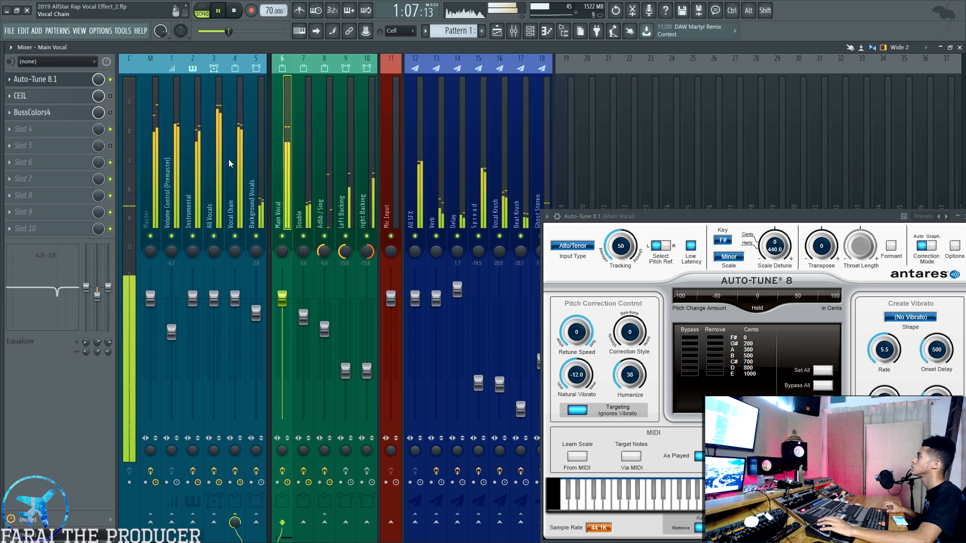
left_click(215, 151)
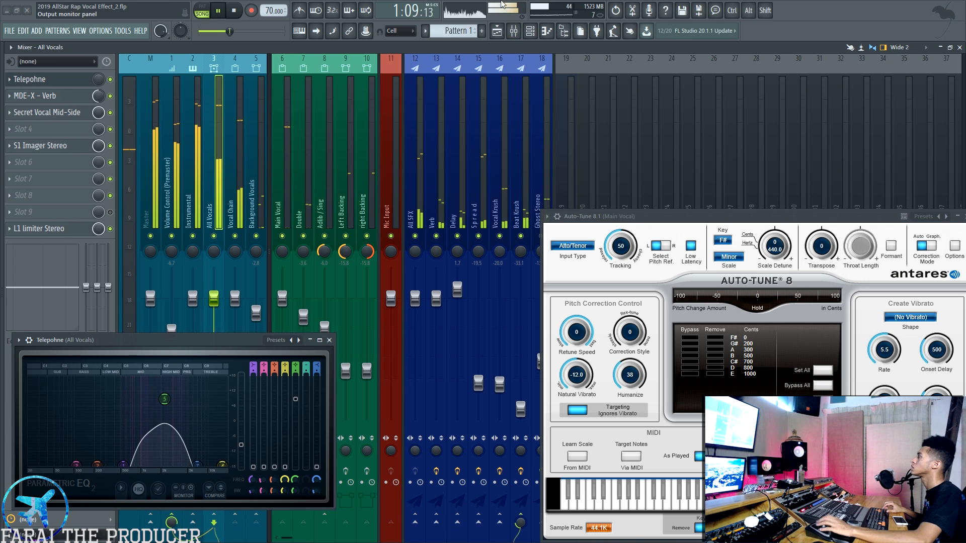
Watch the Telepohne EQ alongside its automation in the playlist as the song plays, and stop playback after the automated section
left_click(497, 31)
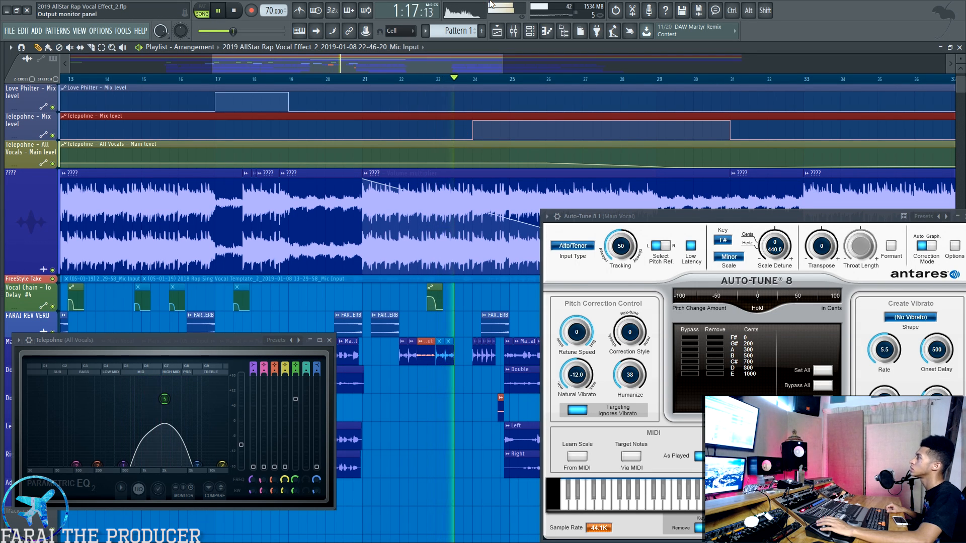
left_click_drag(461, 69, 486, 70)
left_click_drag(231, 341, 249, 345)
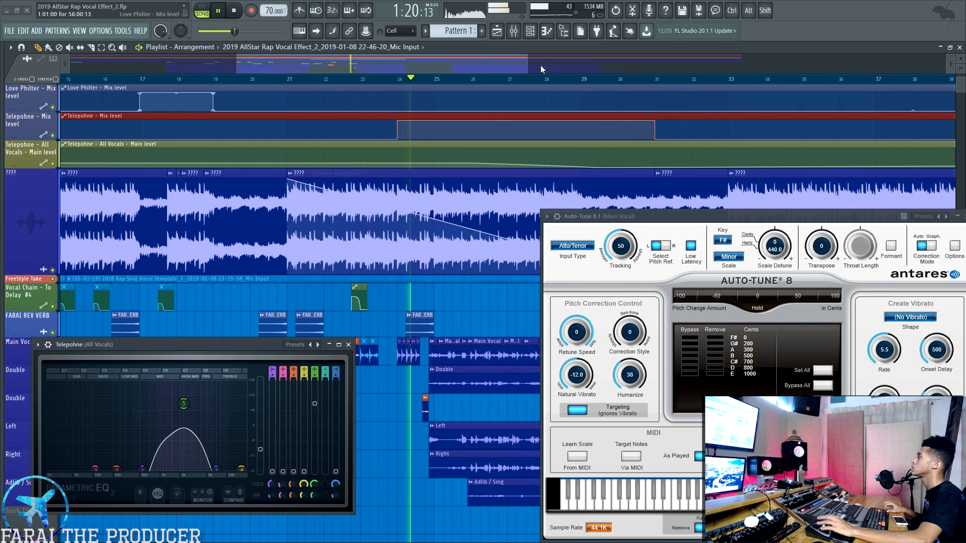
left_click(525, 32)
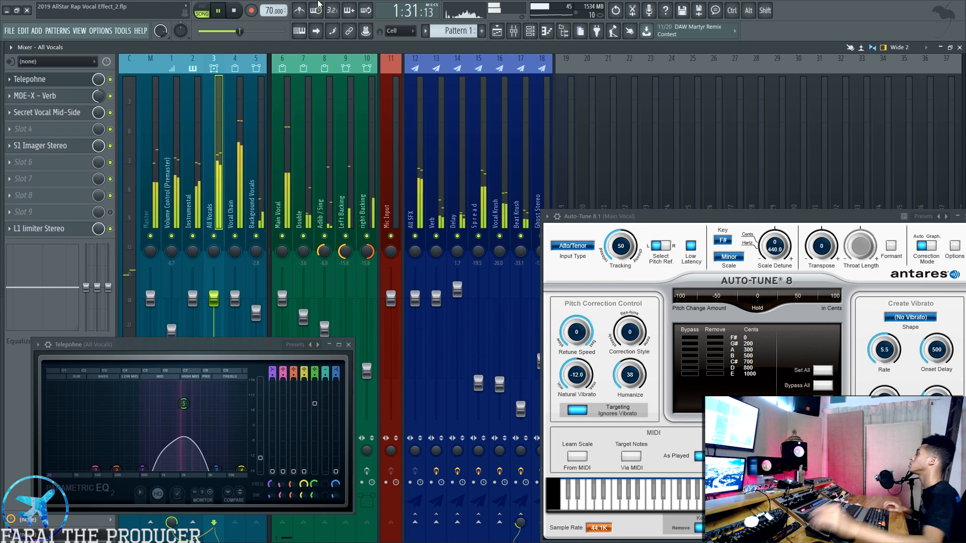
left_click(497, 33)
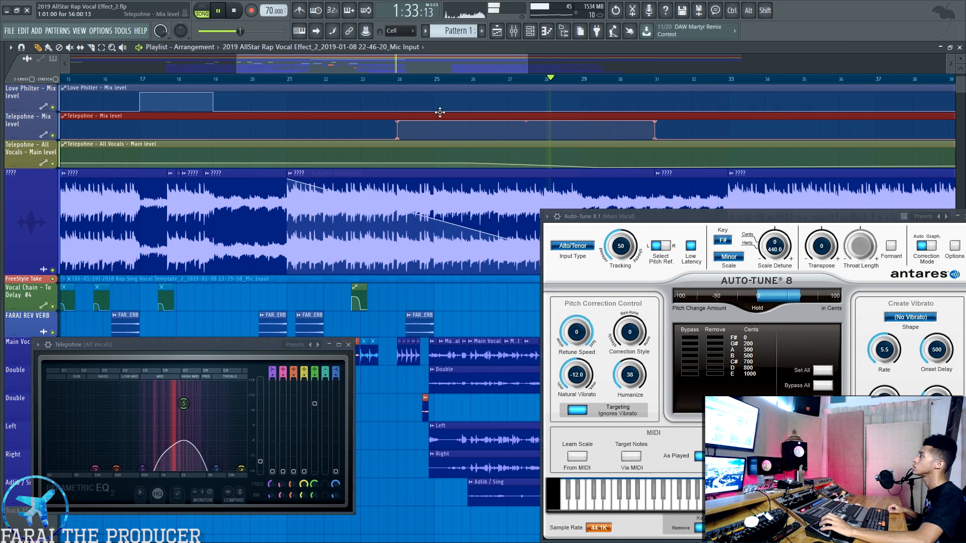
left_click_drag(429, 69, 465, 69)
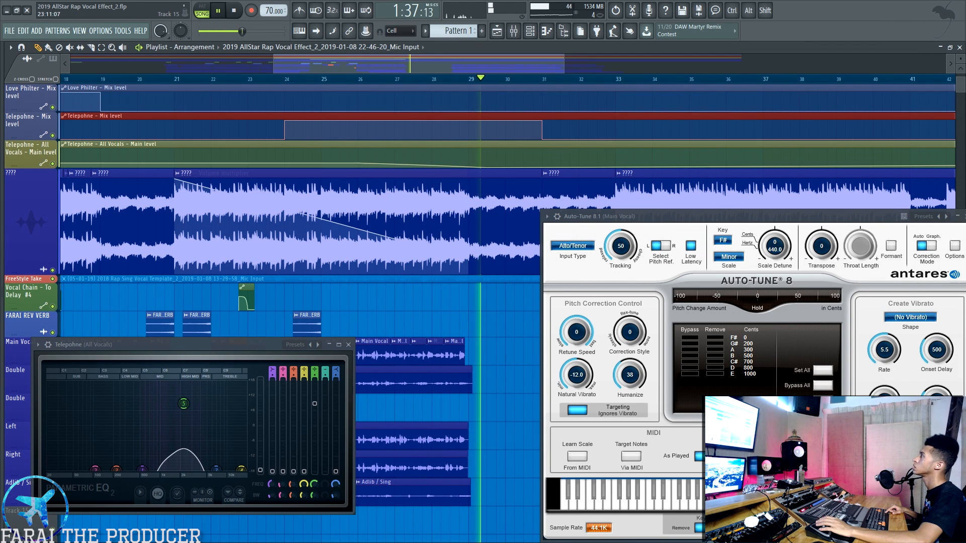
key("space")
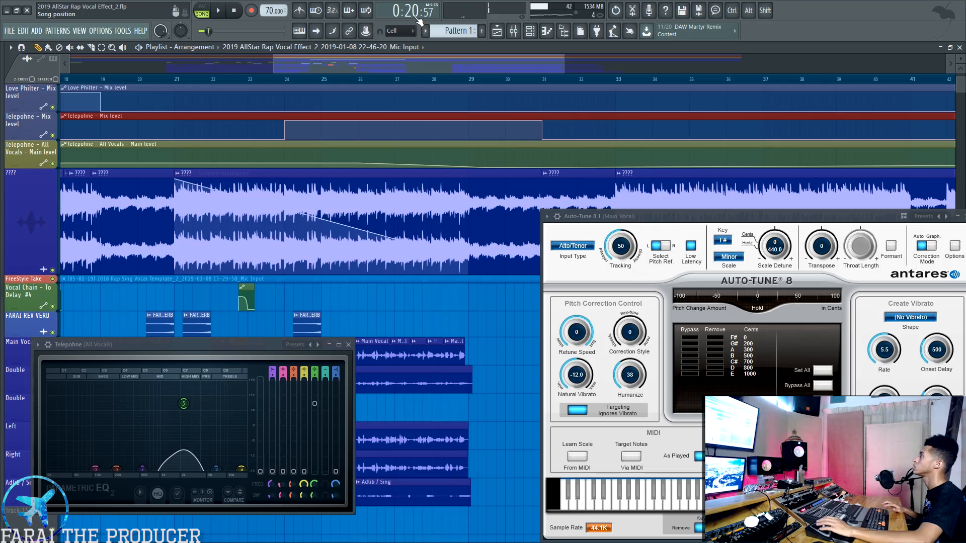
Close the Telepohne EQ window and clear the selection of its automation clip in the playlist
scroll(403, 82, "down", 5)
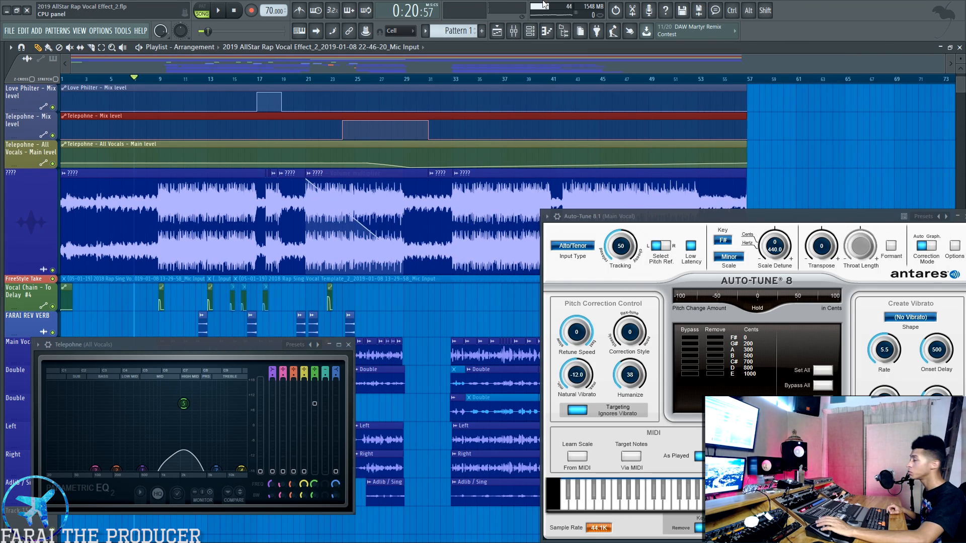
left_click(348, 345)
left_click(403, 301, "ctrl")
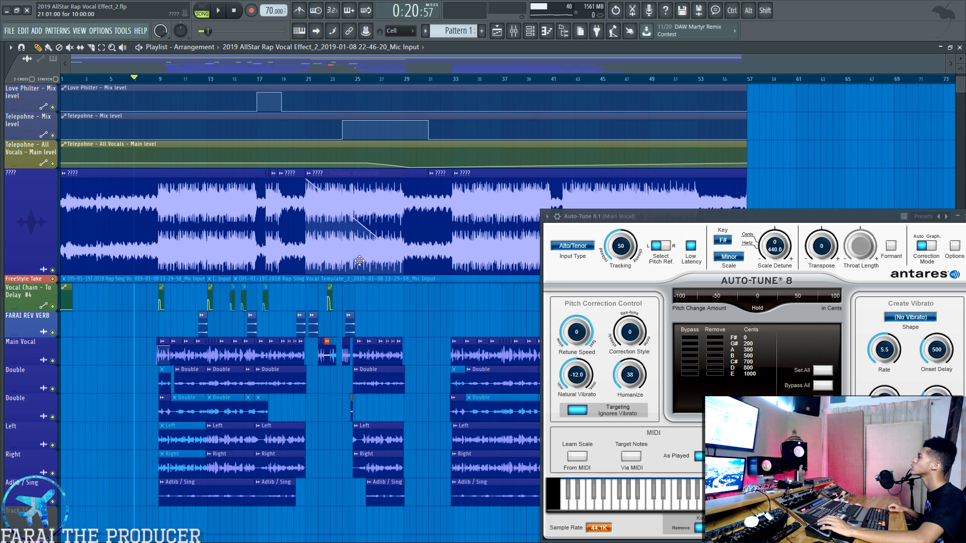
Examine the automation lanes and the Main Vocal, Double, Left, Right and Adlib / Sing layers across the song's vocal sections
scroll(356, 83, "up", 3)
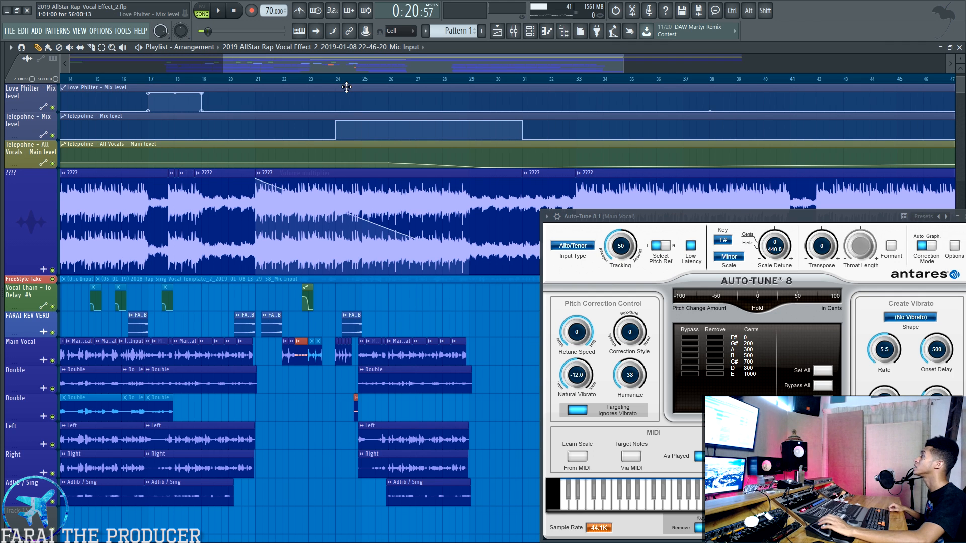
left_click_drag(372, 348, 487, 317)
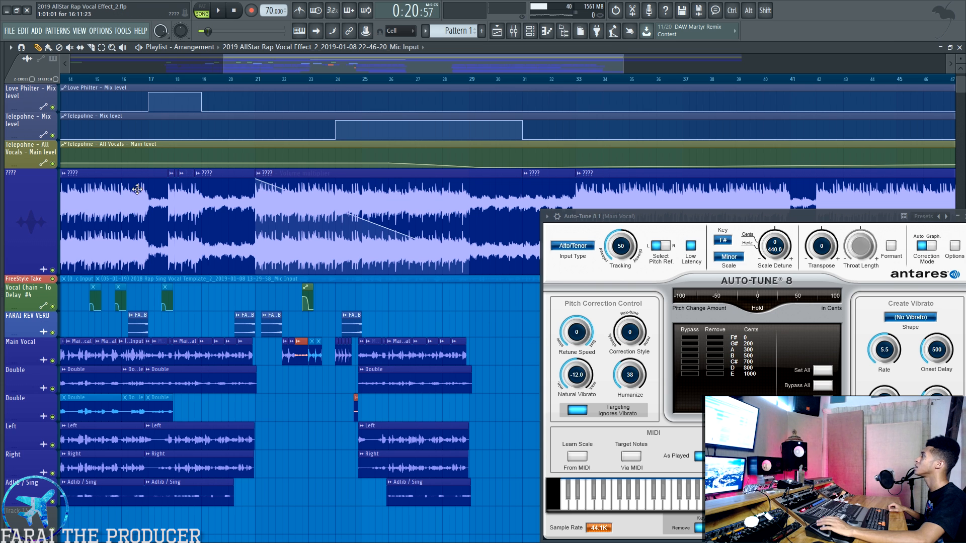
scroll(435, 187, "up", 1)
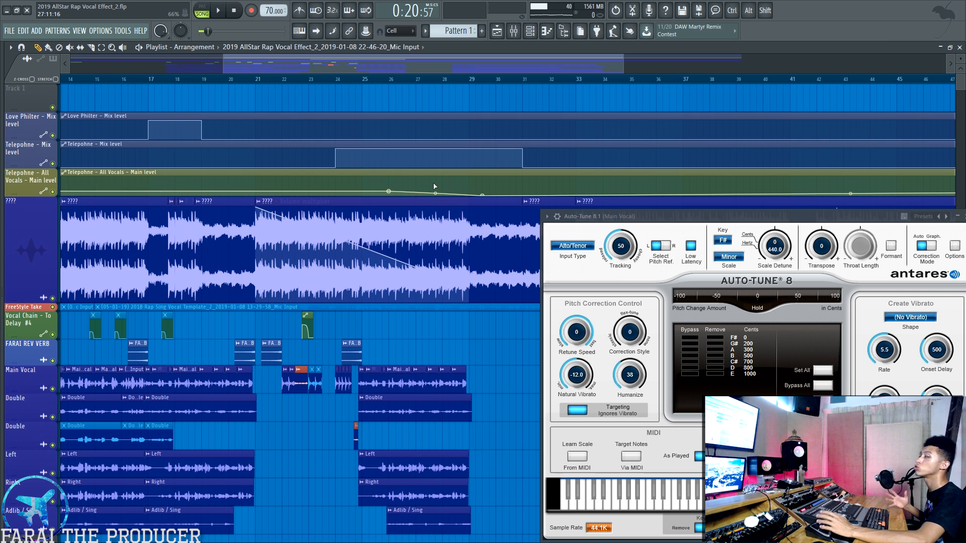
left_click_drag(339, 63, 245, 60)
left_click_drag(128, 347, 444, 395)
left_click(466, 441, "ctrl")
left_click_drag(129, 397, 455, 539)
right_click(486, 488)
left_click_drag(169, 368, 448, 535)
right_click(472, 521)
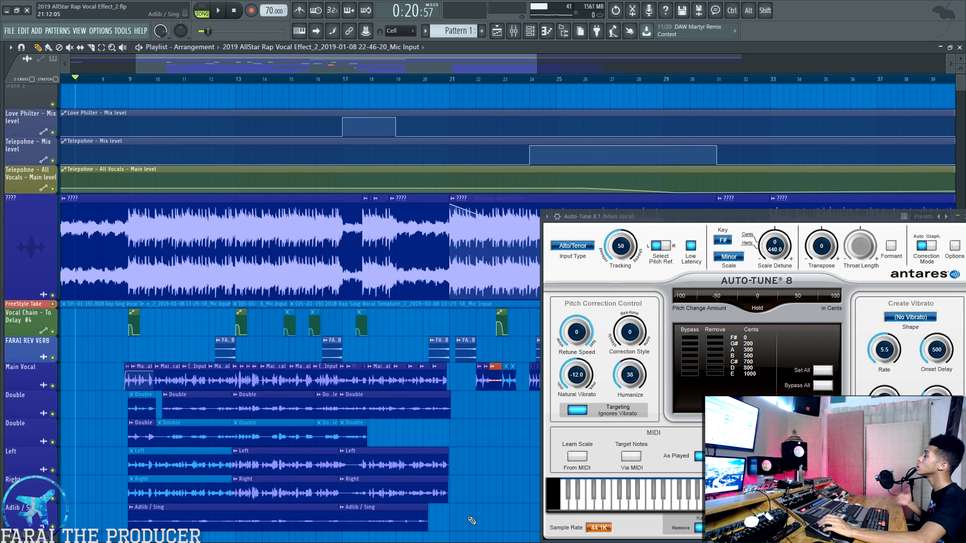
Toggle solo on the Main Vocal playlist track on and off, and compare the vocal sections before and after bar 21
right_click(53, 386)
right_click(54, 386)
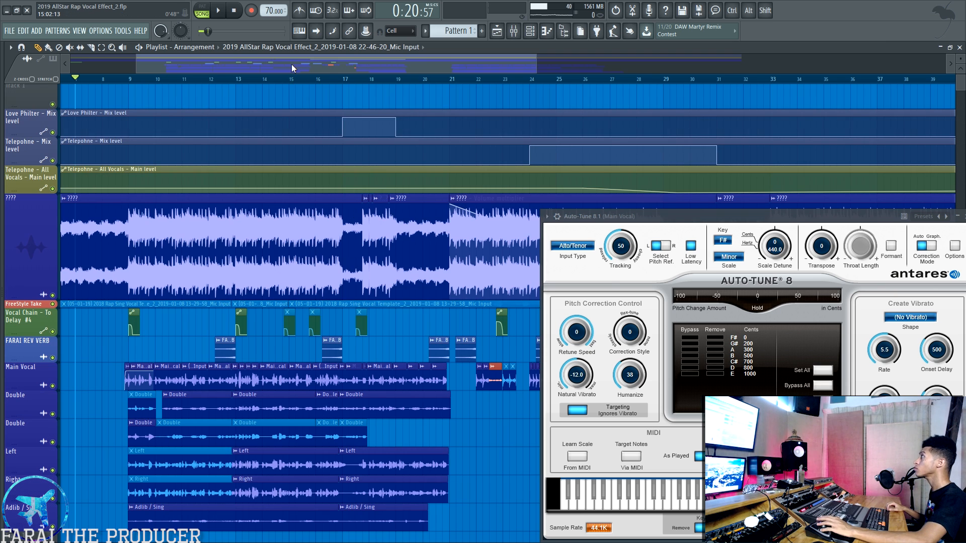
scroll(329, 357, "right", 4)
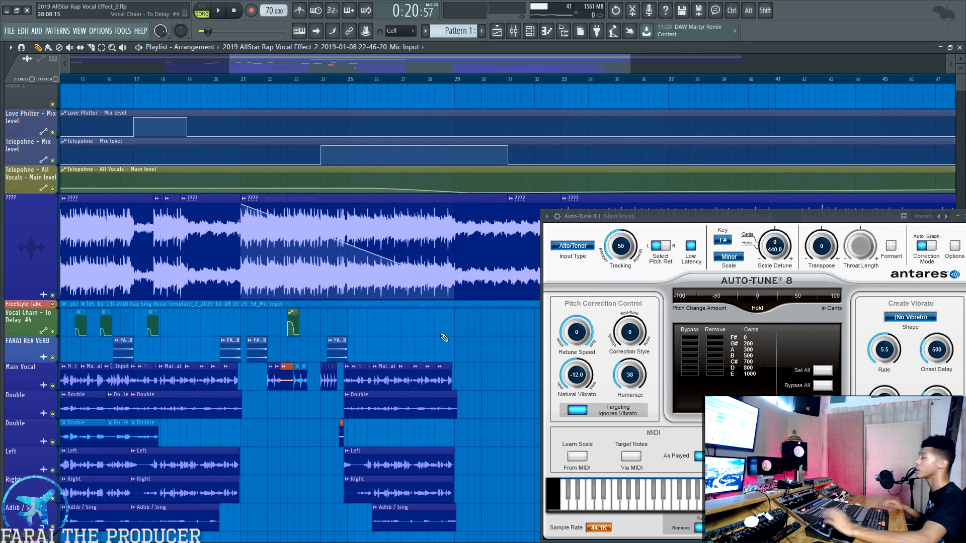
left_click_drag(316, 63, 209, 67)
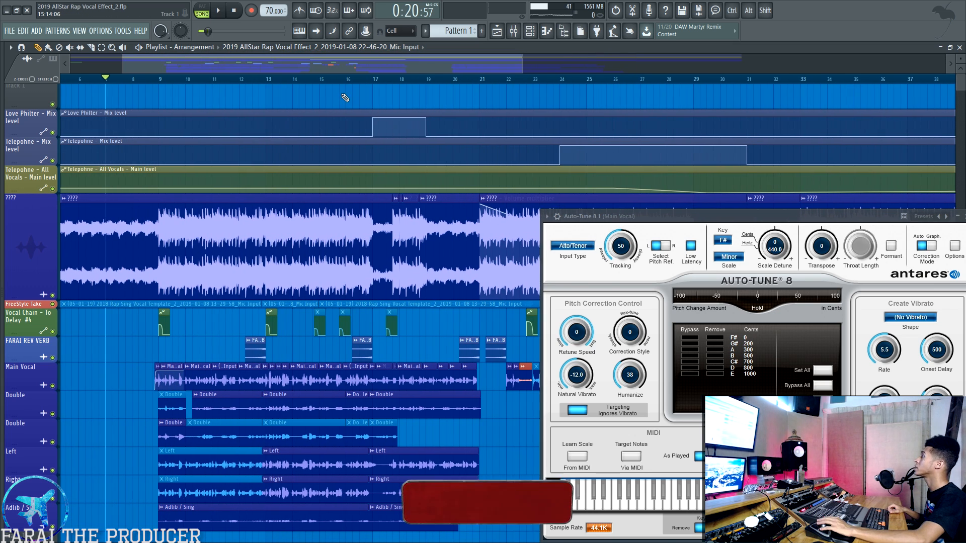
Review the Main Vocal effect slots in the mixer, then inspect the Double track's Auto-Tune 8.1 settings and close its window
left_click_drag(801, 220, 751, 202)
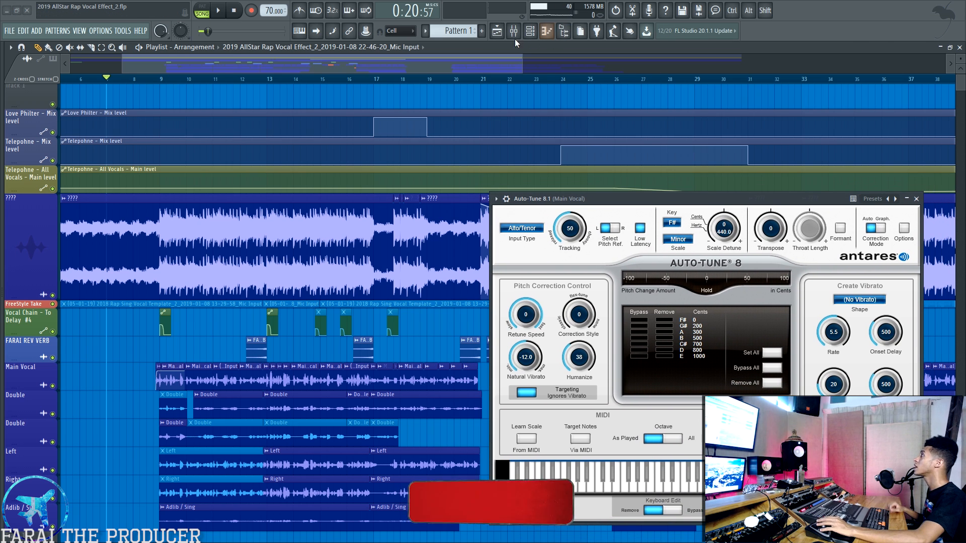
left_click(514, 32)
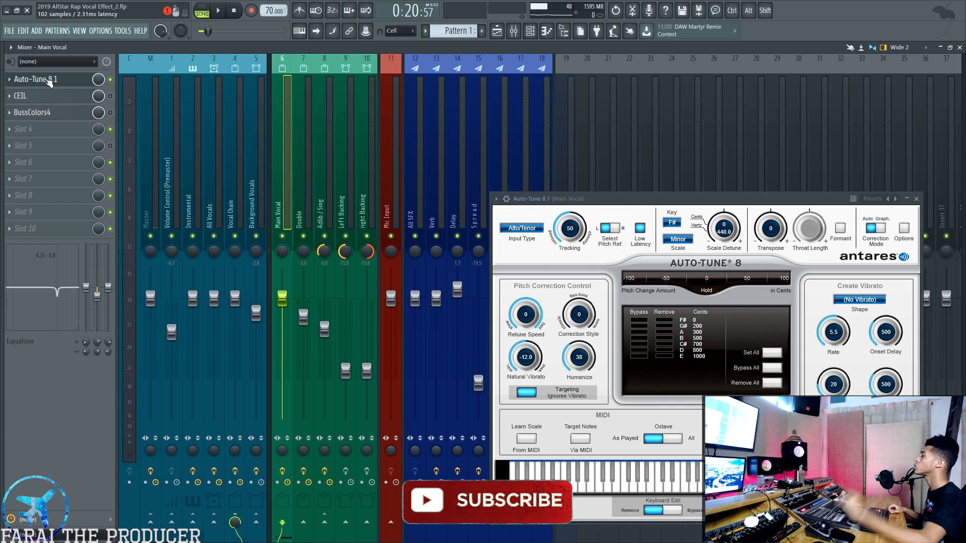
left_click_drag(307, 152, 284, 167)
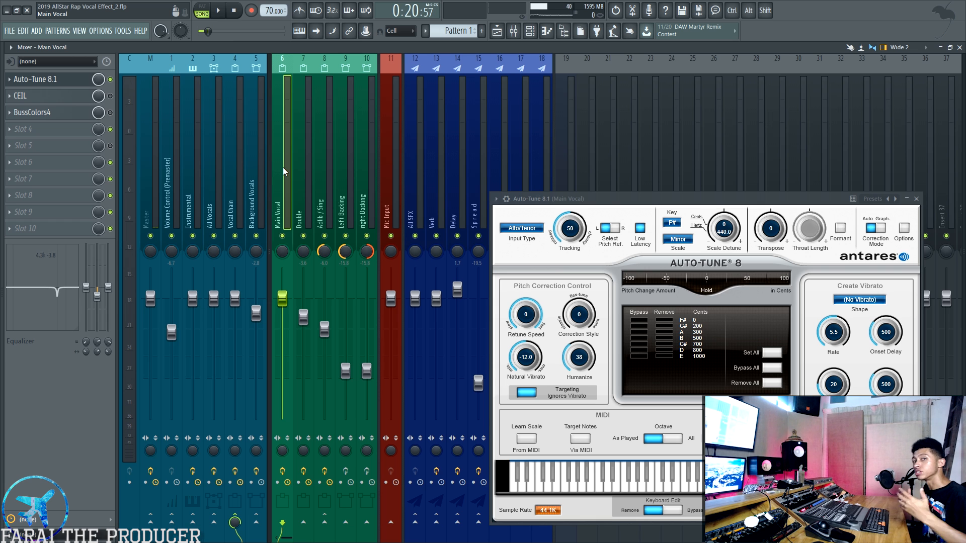
left_click(301, 139)
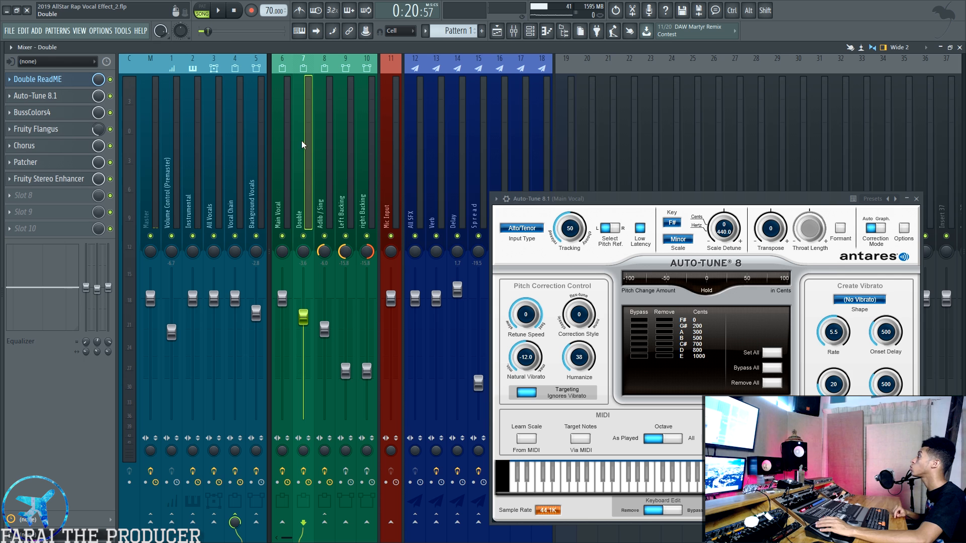
left_click(70, 97)
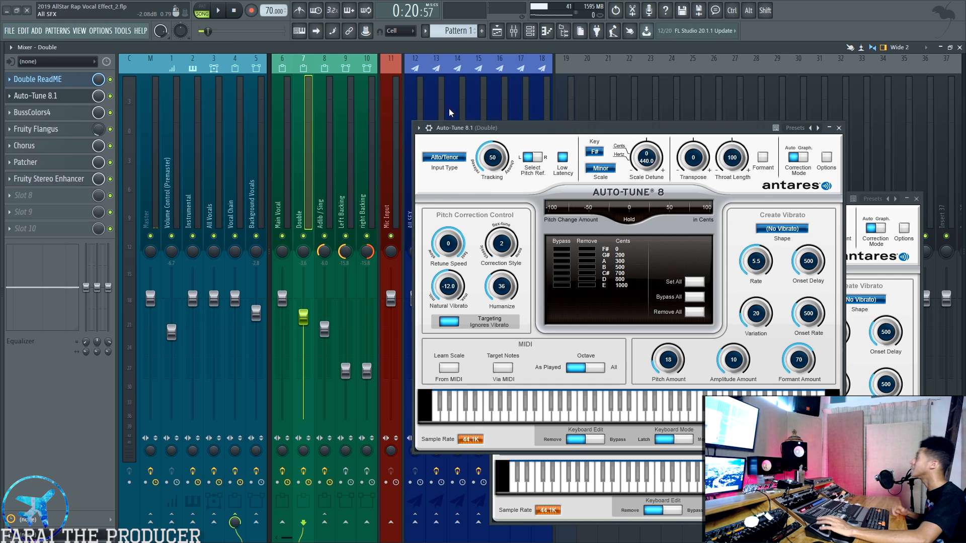
left_click(840, 128)
Compare the effect slots of the Adlib / Sing, Main Vocal, Double, Left Backing and right Backing mixer tracks
left_click(321, 176)
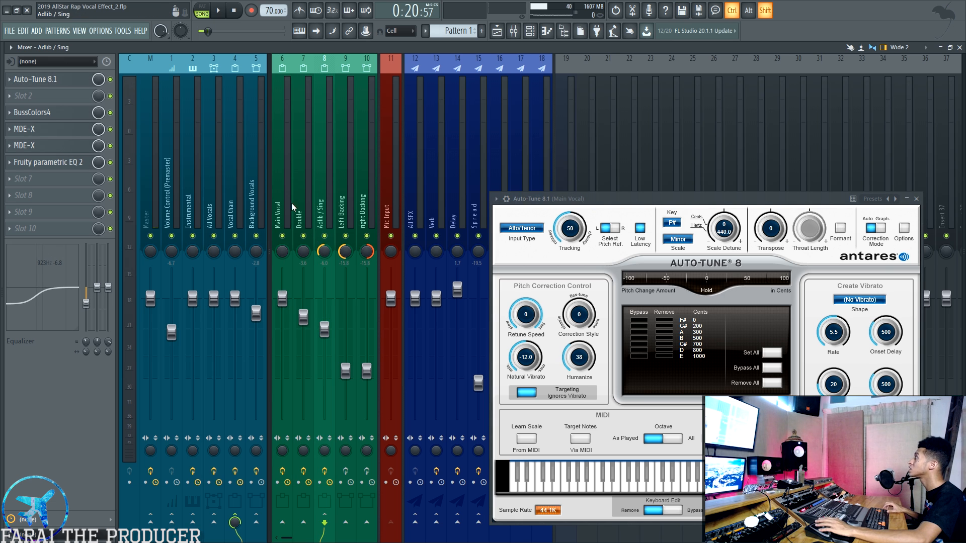
left_click(282, 213)
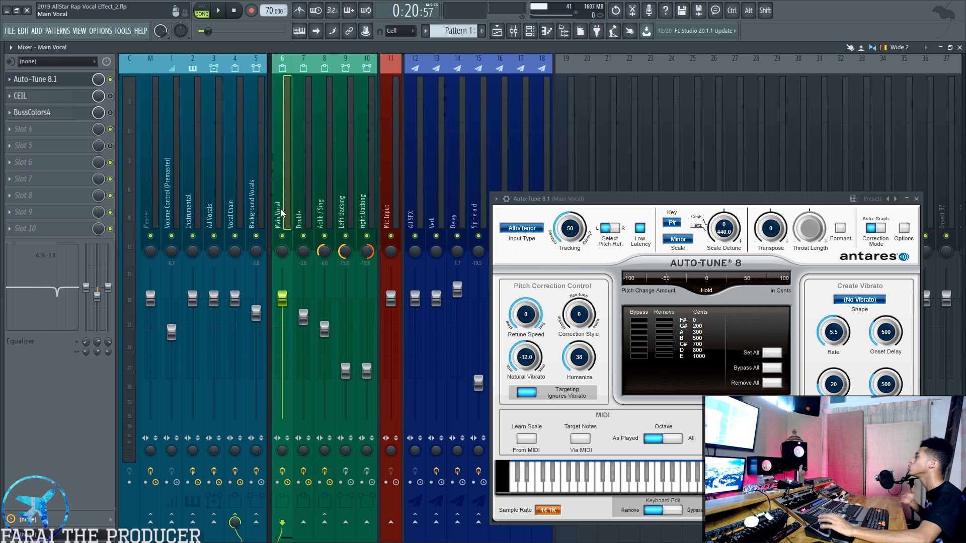
left_click(300, 217)
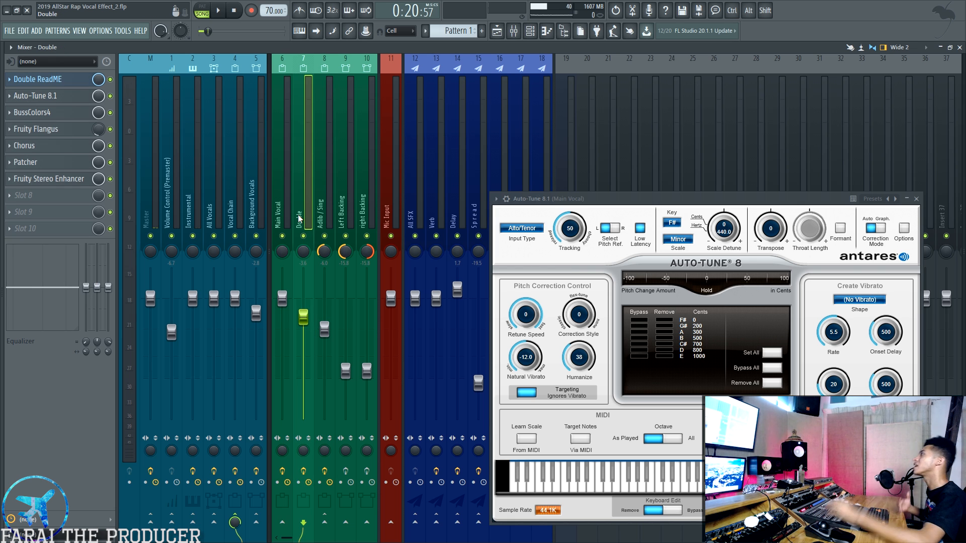
left_click(327, 209)
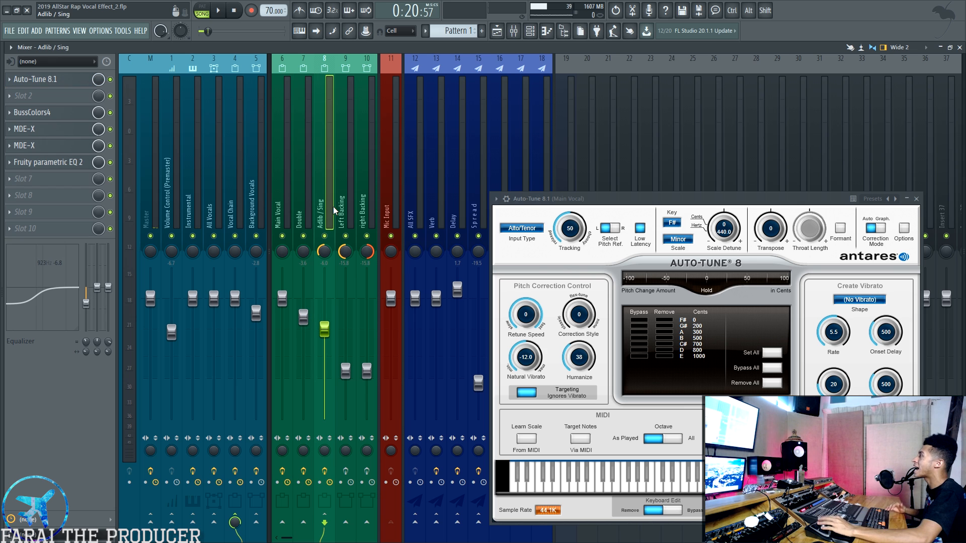
left_click(351, 196)
left_click(363, 204)
left_click(344, 209)
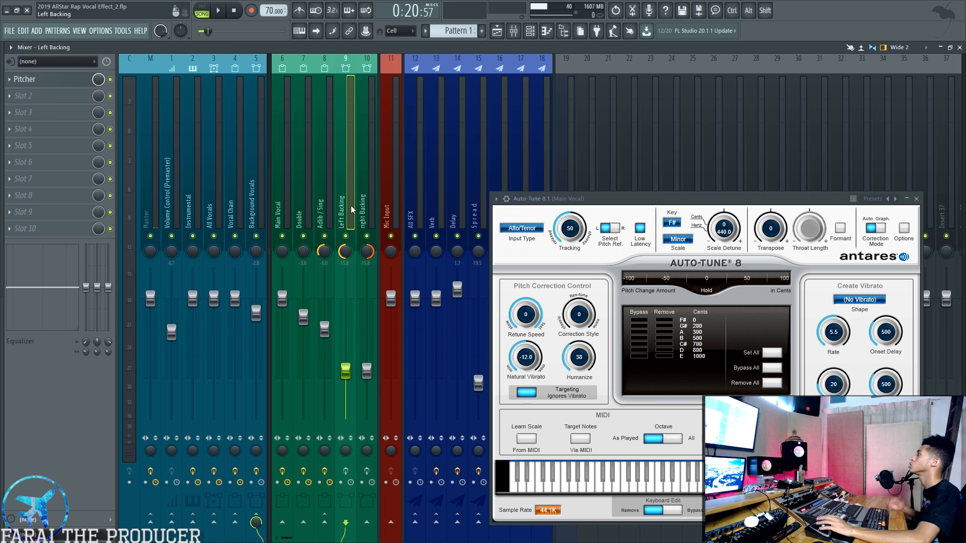
Inspect the Pitcher settings on the Left Backing and right Backing mixer tracks, closing each Pitcher window
left_click(76, 79)
left_click_drag(526, 107, 345, 143)
left_click_drag(480, 138, 449, 155)
left_click(488, 155)
left_click(370, 153)
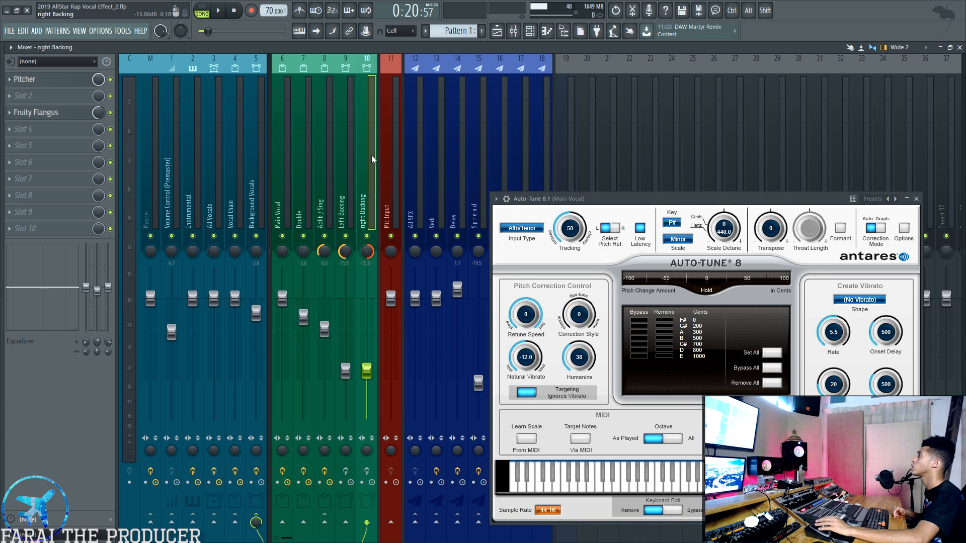
left_click(63, 80)
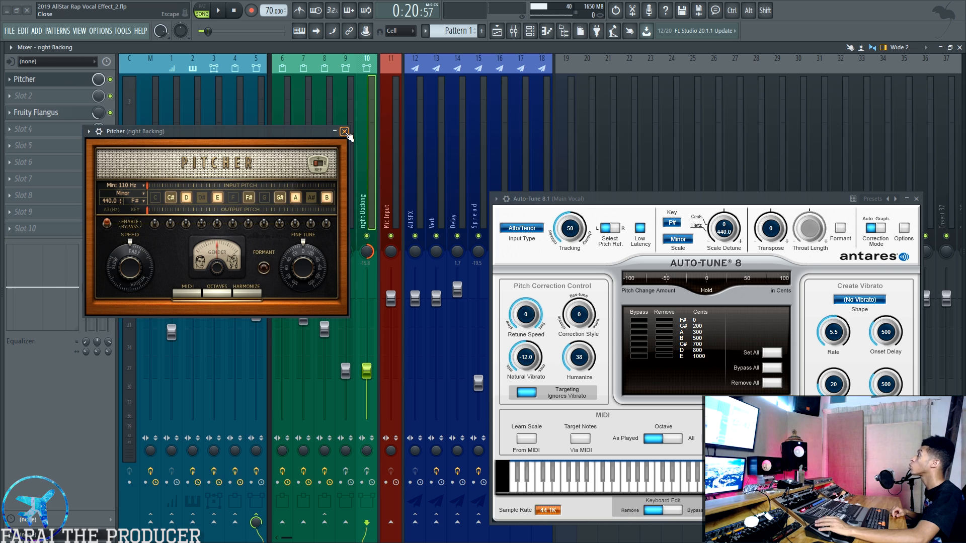
left_click(342, 132)
Highlight the backing, Main Vocal, Double and Adlib / Sing mixer tracks in turn, and bring up the Vocal Chain track they feed
left_click(347, 170)
left_click(370, 171)
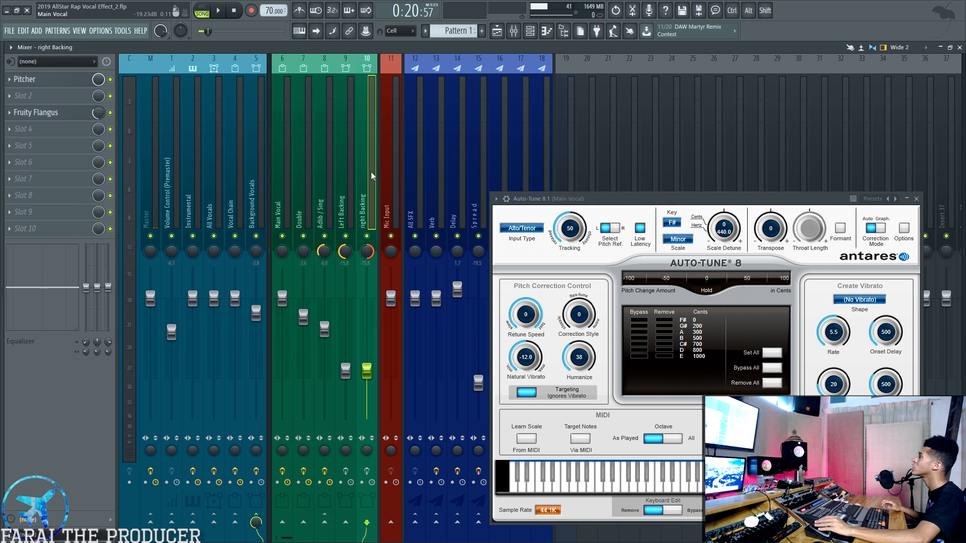
left_click(284, 184)
left_click(303, 185)
left_click(316, 185)
left_click(298, 194)
left_click(320, 197, "ctrl+shift")
left_click(306, 201, "ctrl+shift")
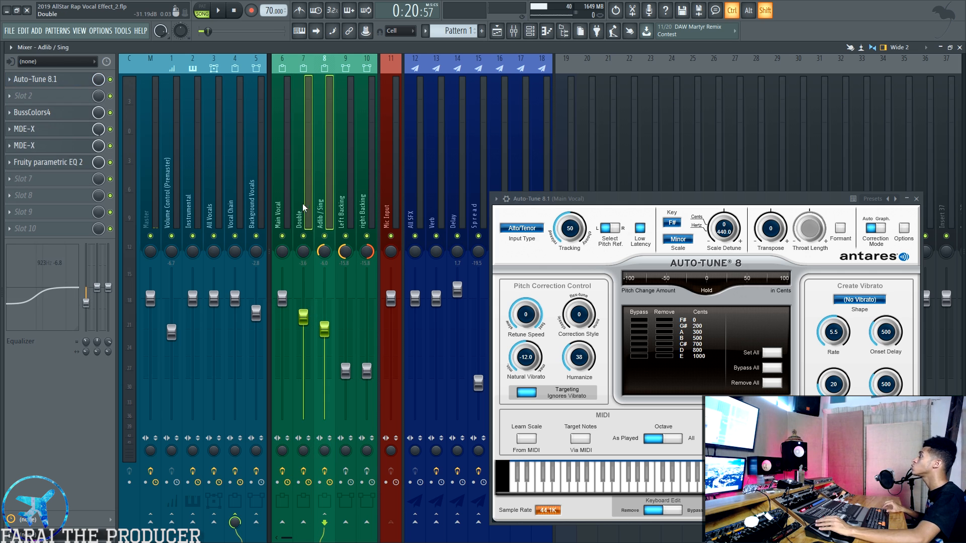
left_click(282, 201, "ctrl+shift")
left_click(240, 198)
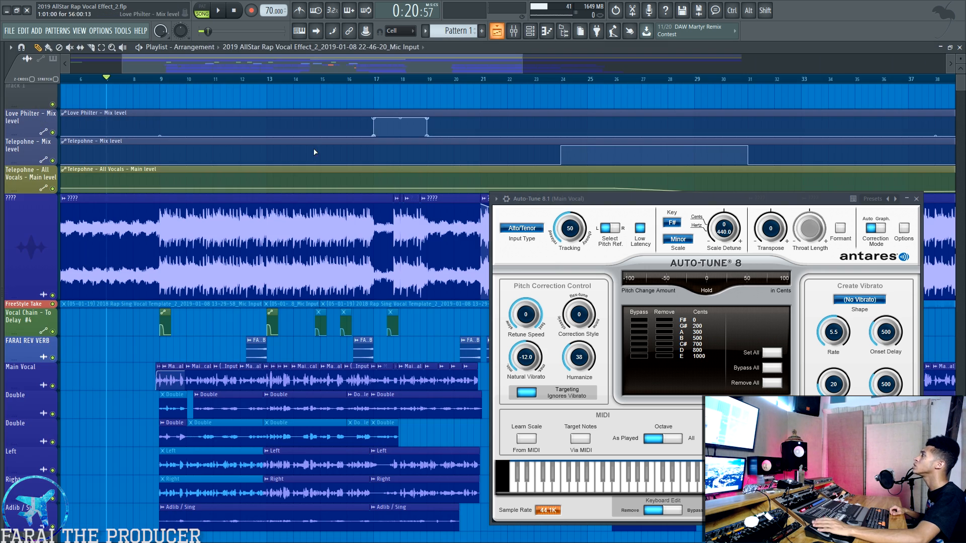
Mute both Double tracks plus Left, Right and Adlib / Sing in the playlist, and set the playback position just before bar 9
left_click(496, 31)
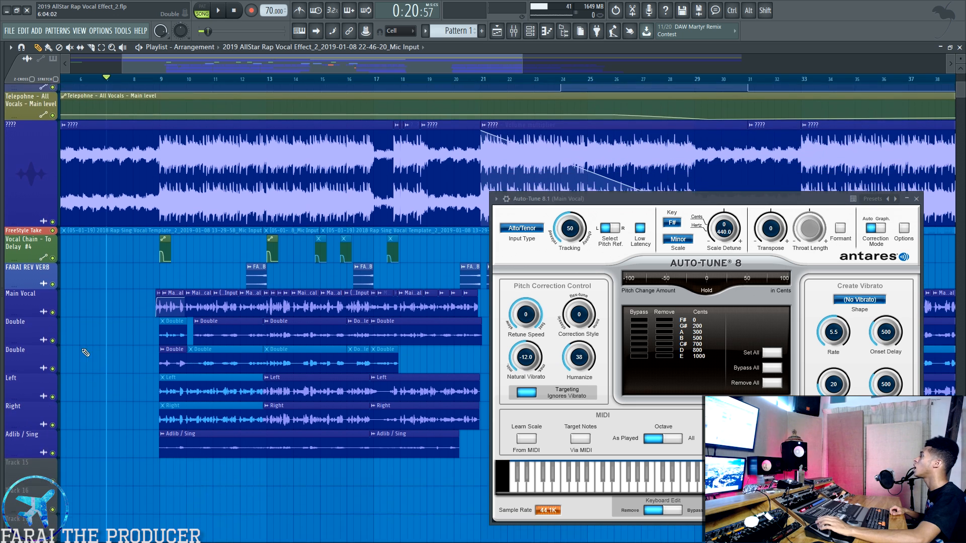
scroll(93, 370, "down", 1)
left_click(52, 330)
left_click(52, 358)
left_click(52, 386)
left_click(52, 414)
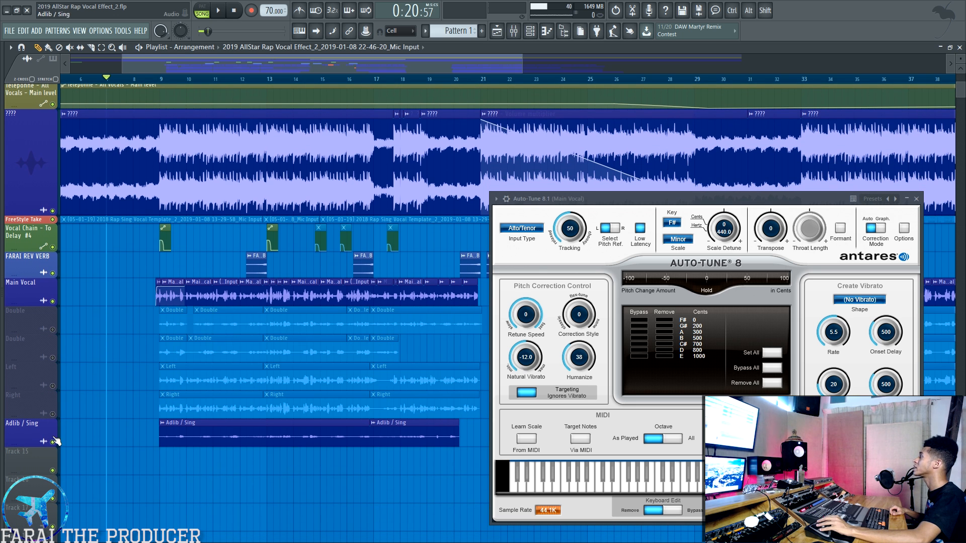
left_click(52, 442)
left_click(159, 78)
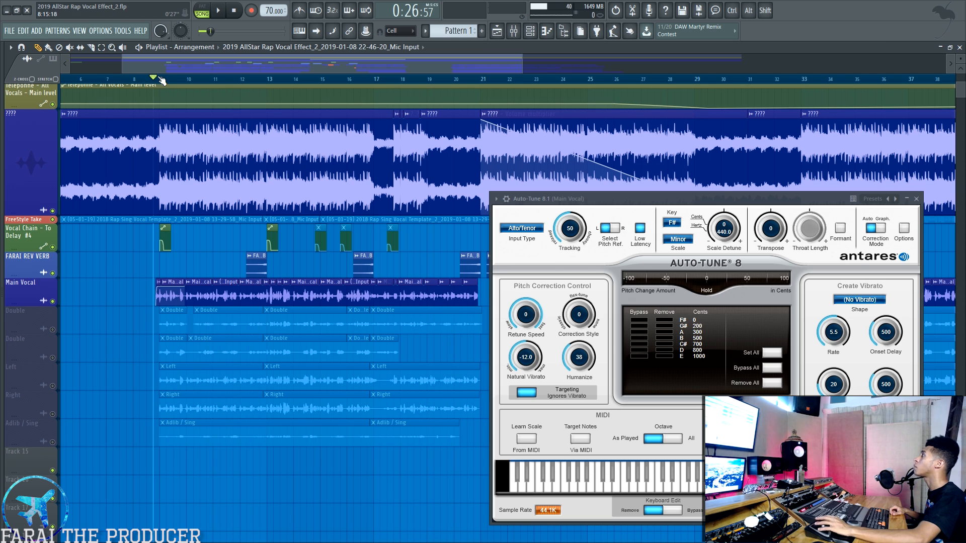
Bypass all effects on the Vocal Chain mixer track except SSLChannel Stereo
left_click(498, 31)
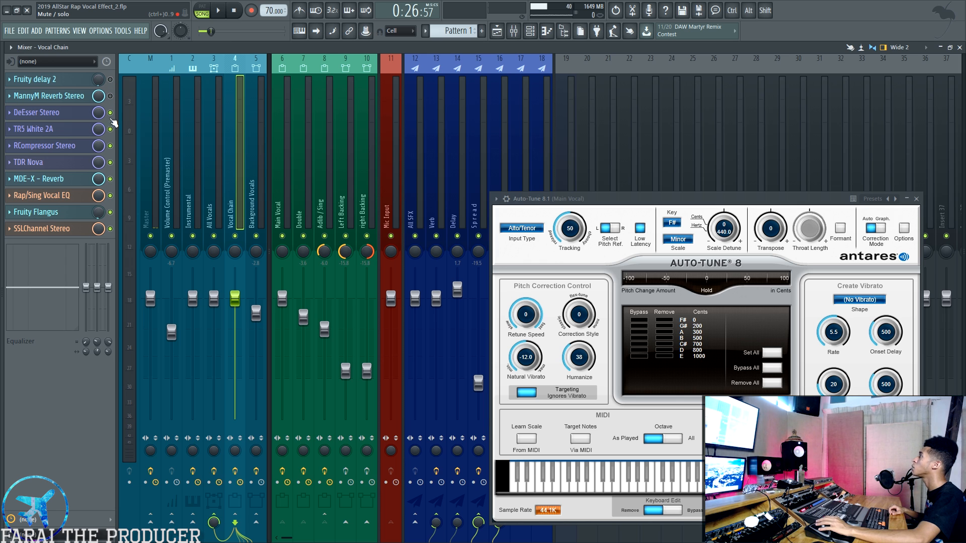
left_click(84, 147)
left_click(83, 146)
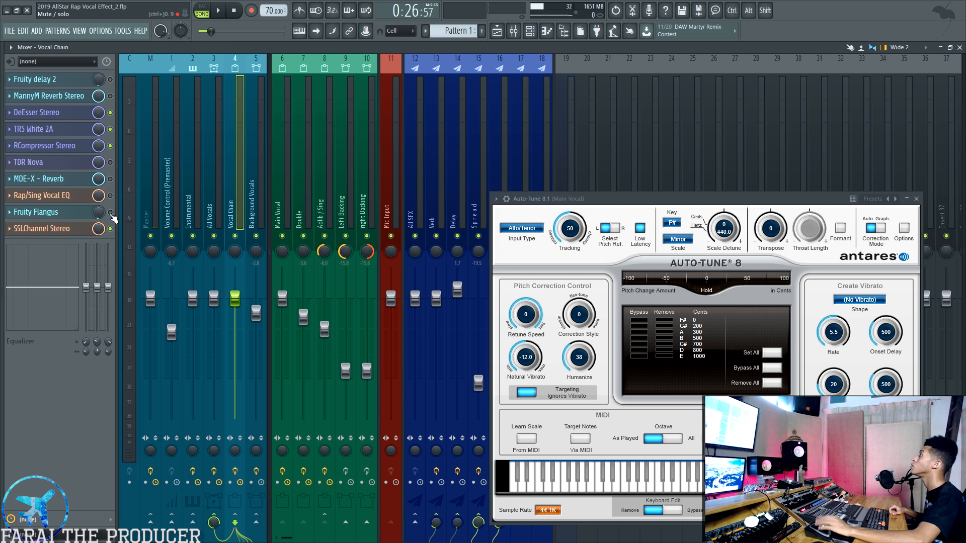
Play the song with the effects bypassed, checking the Main Vocal in the playlist and the mixer levels, and stop playback
key("space")
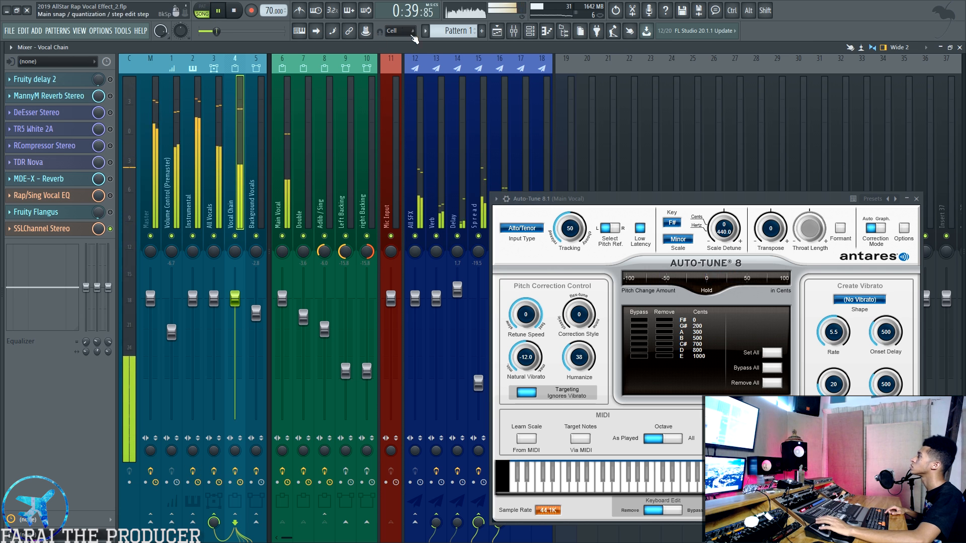
key("F5")
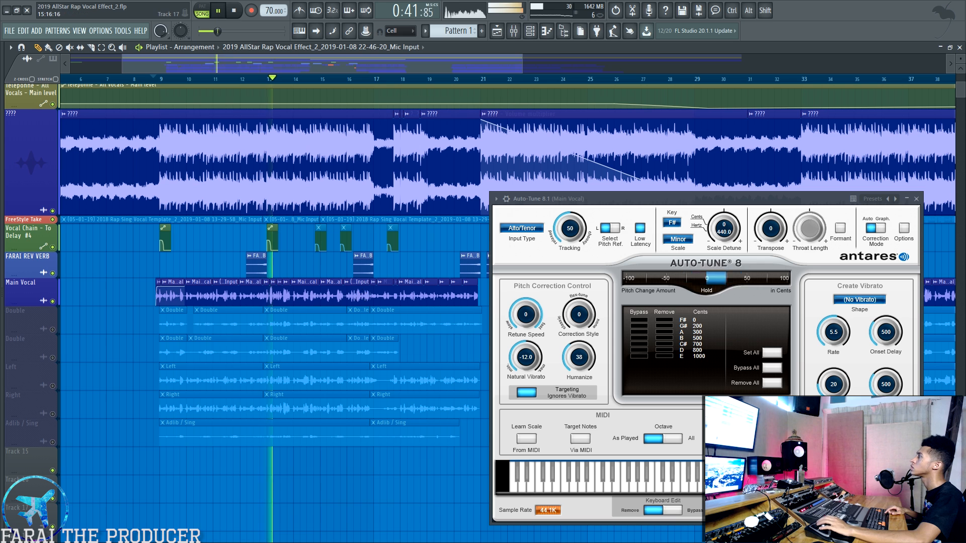
key("F9")
key("space")
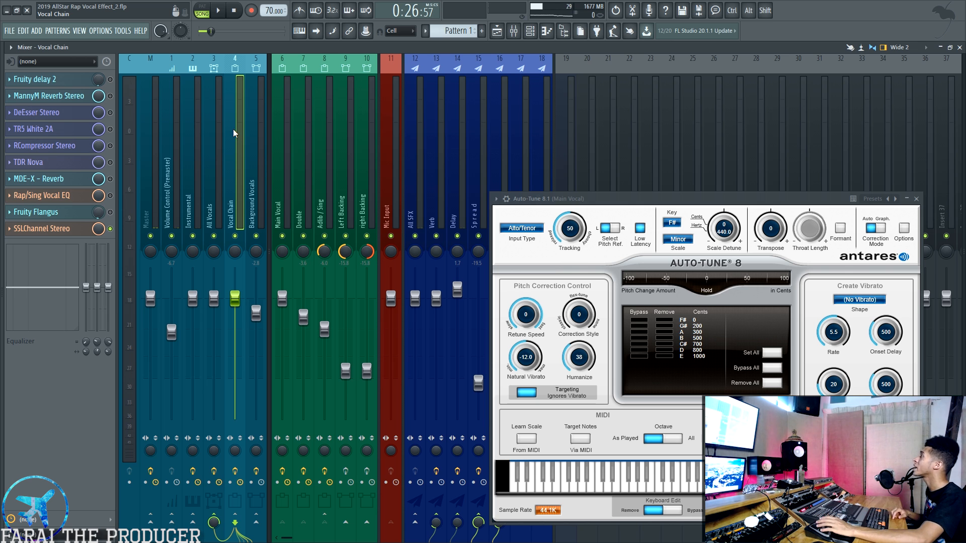
Enlarge the Main Vocal playlist track and select its clips between bars 9 and 21
left_click(496, 31)
left_click_drag(24, 301, 2, 360)
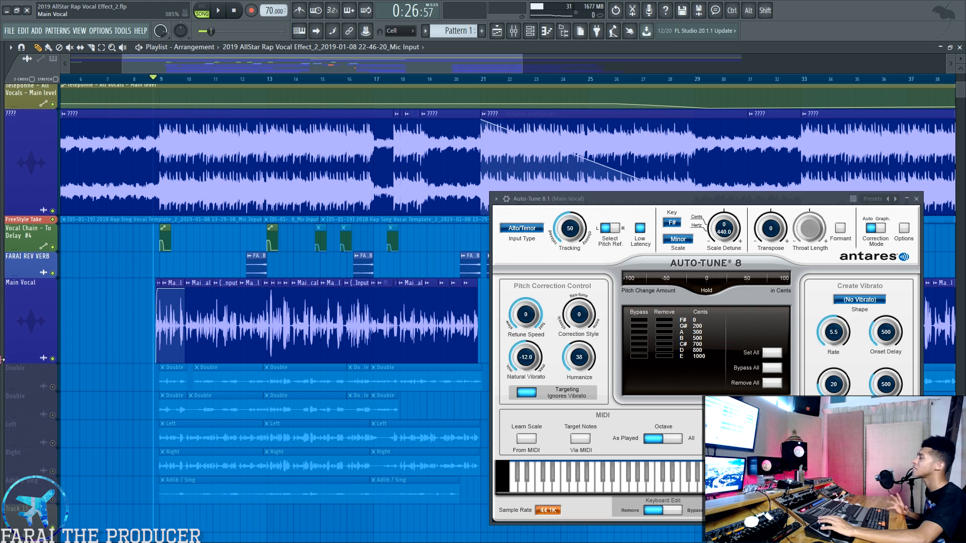
left_click_drag(131, 334, 486, 342)
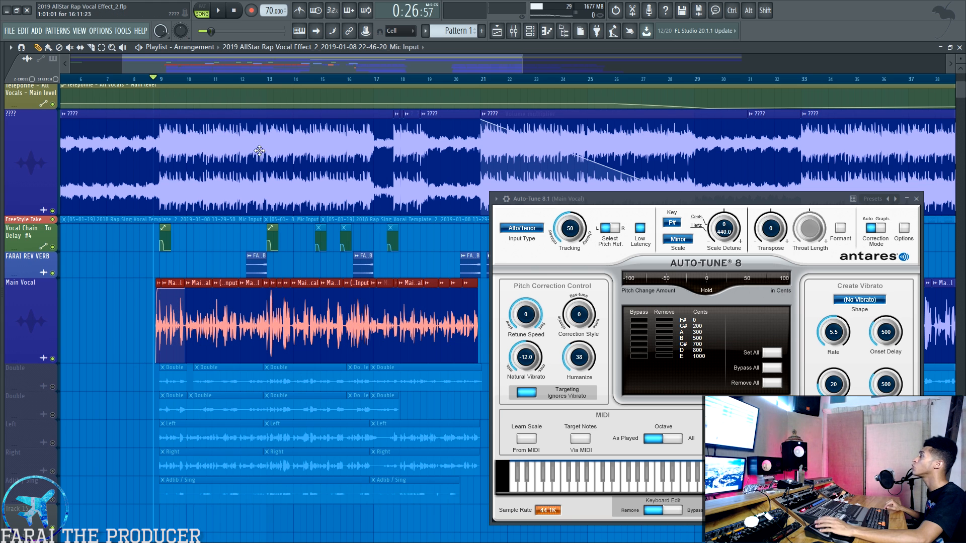
Examine the loud and quiet parts of the Main Vocal waveform between bars 9 and 14, and clear the clip selection
scroll(233, 79, "up", 3)
left_click(198, 274, "ctrl")
left_click(163, 335, "ctrl")
left_click_drag(164, 338, 176, 336)
left_click(215, 270, "ctrl")
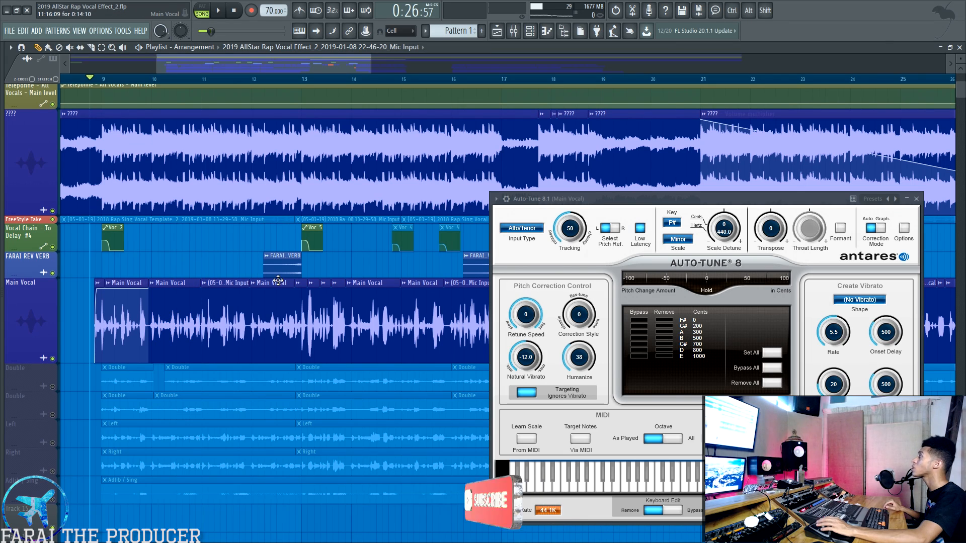
left_click_drag(299, 313, 327, 323)
left_click(333, 257, "ctrl")
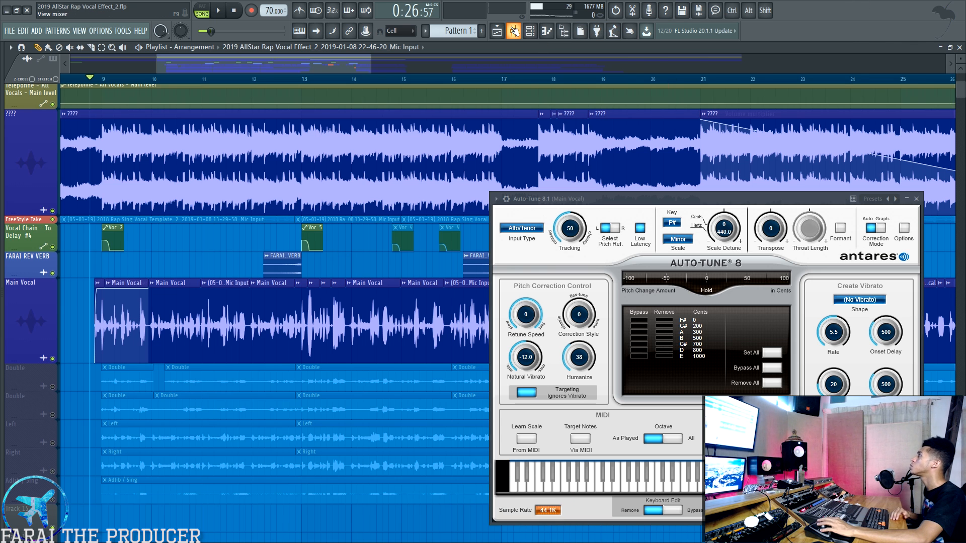
Check the Vocal Chain in the mixer and highlight the first instrumental clip in the playlist for comparison with the vocal
left_click(515, 31)
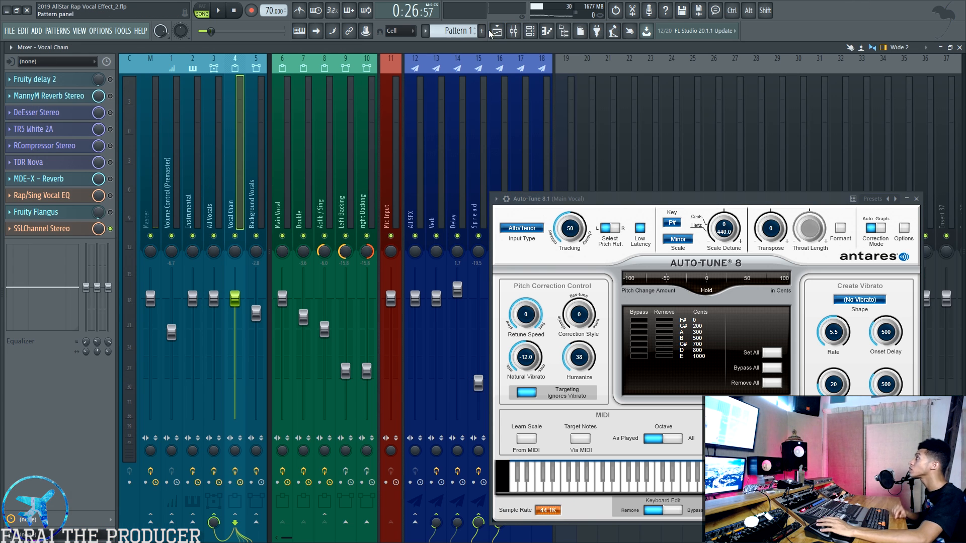
key("F5")
left_click_drag(214, 164, 251, 174)
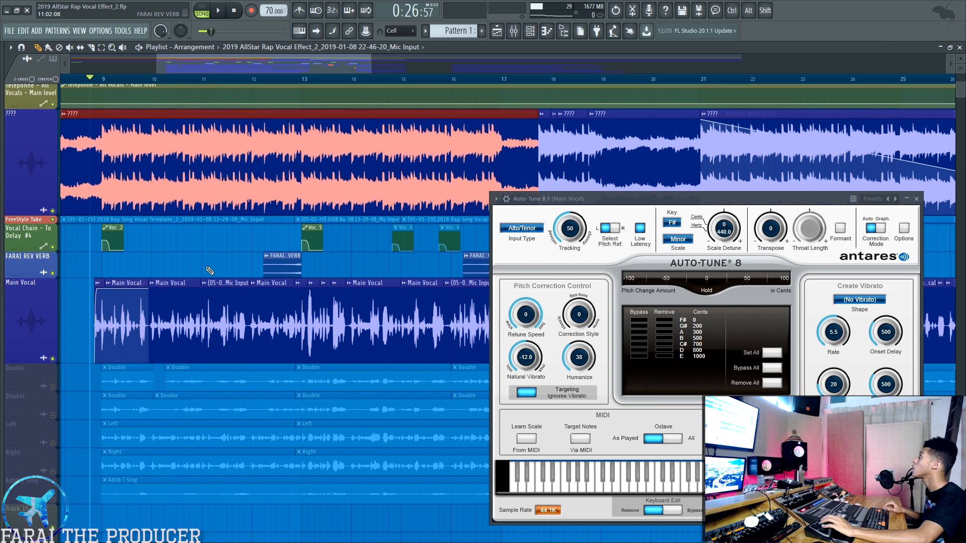
Turn on TR5 White 2A, RCompressor Stereo and TDR Nova on the Vocal Chain mixer track
left_click(514, 31)
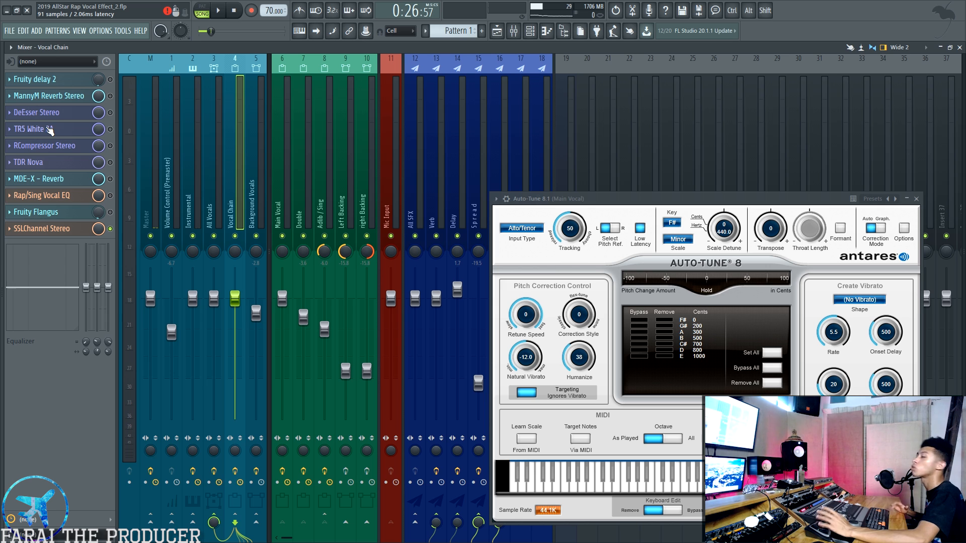
left_click(111, 146)
left_click(111, 163)
Open the Vocal Chain's RCompressor Stereo and TR5 White 2A side by side, and close the Main Vocal Auto-Tune window
left_click(60, 147)
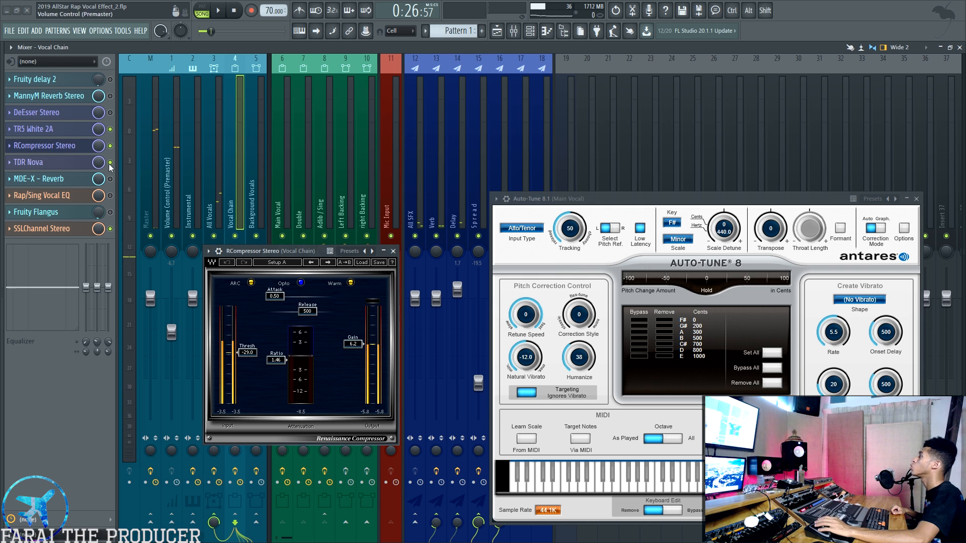
left_click(43, 130)
left_click_drag(634, 327, 443, 254)
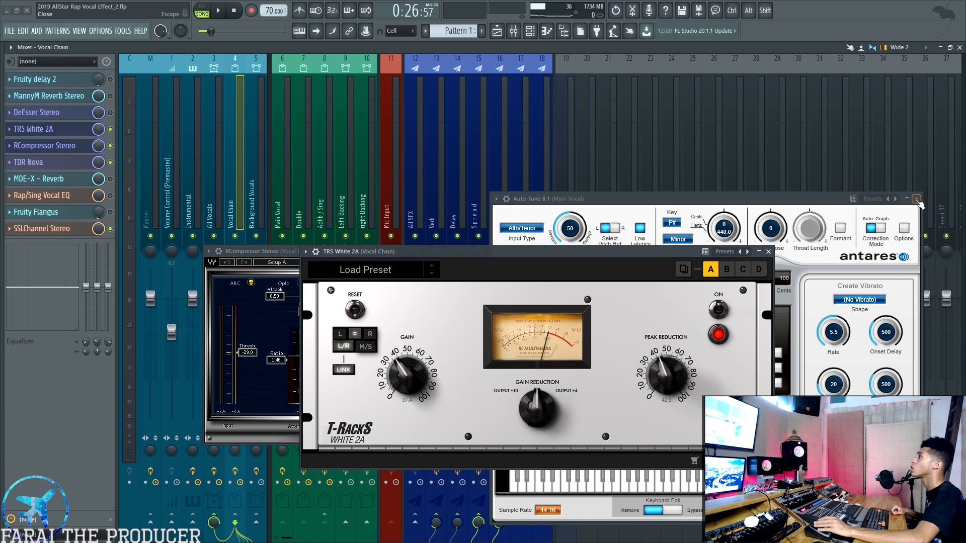
left_click(917, 200)
left_click_drag(503, 251, 604, 227)
left_click_drag(292, 258, 286, 228)
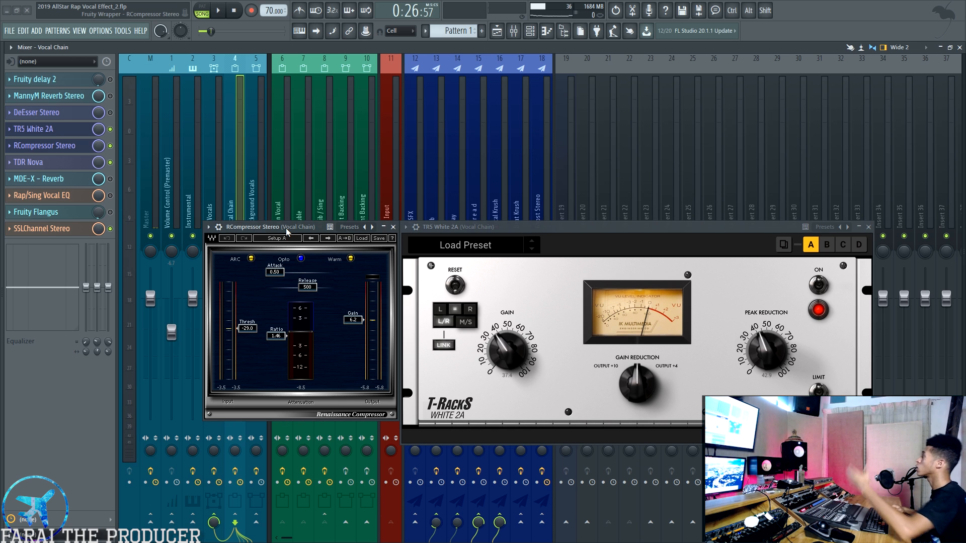
mouse_move(484, 227)
left_mouse_down()
mouse_move(495, 232)
mouse_move(486, 228)
left_mouse_up()
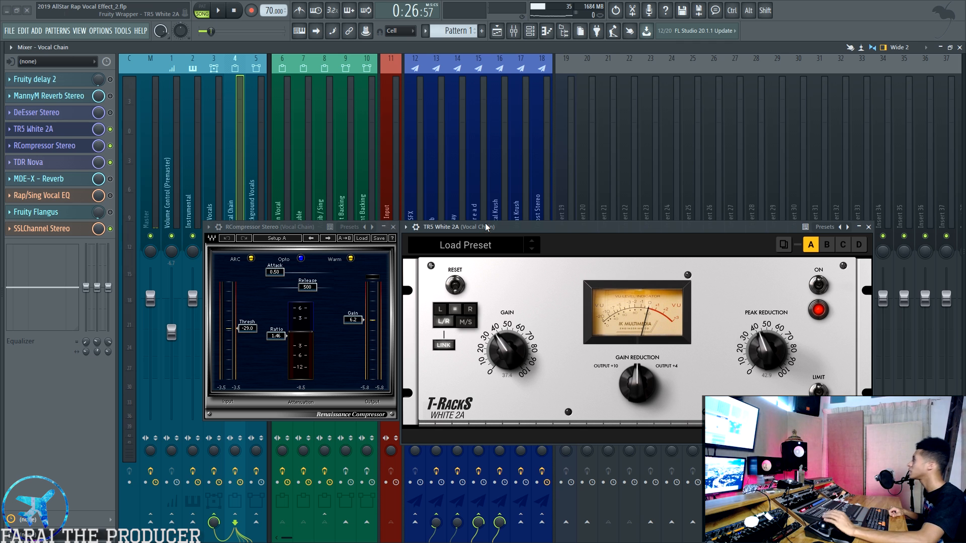
left_click_drag(486, 225, 483, 226)
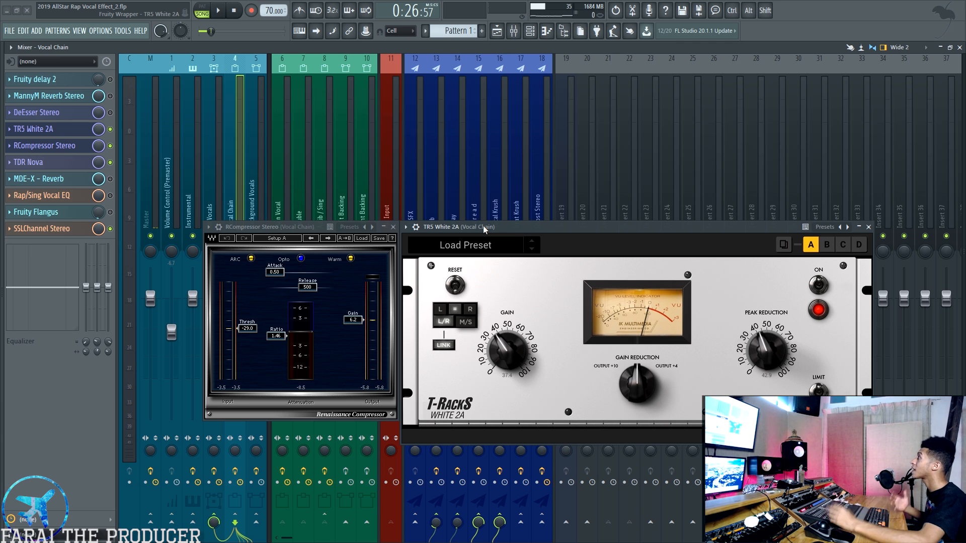
Turn on the remaining Vocal Chain effects and play the song, checking both compressors' meters against the playlist and mixer
mouse_move(485, 229)
left_mouse_down()
mouse_move(514, 204)
mouse_move(487, 230)
left_mouse_up()
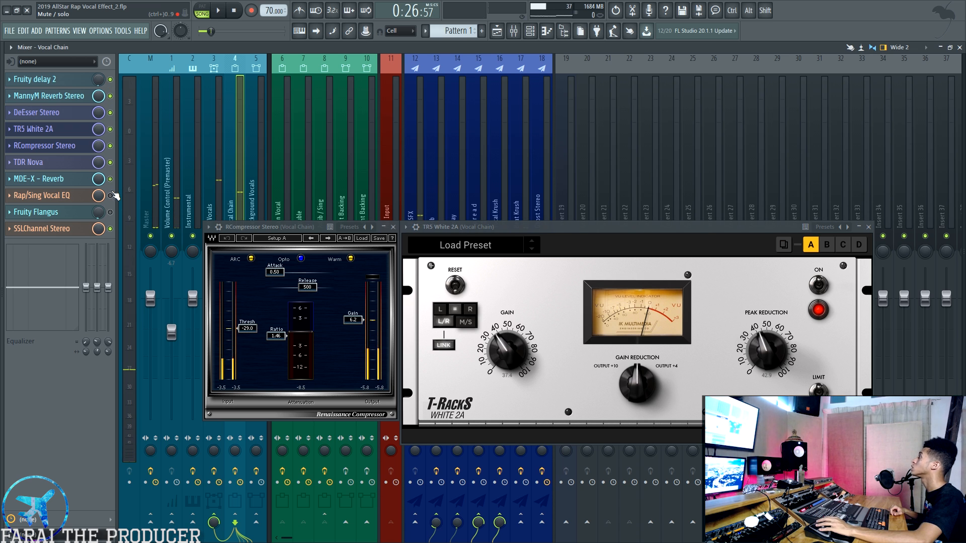
key("space")
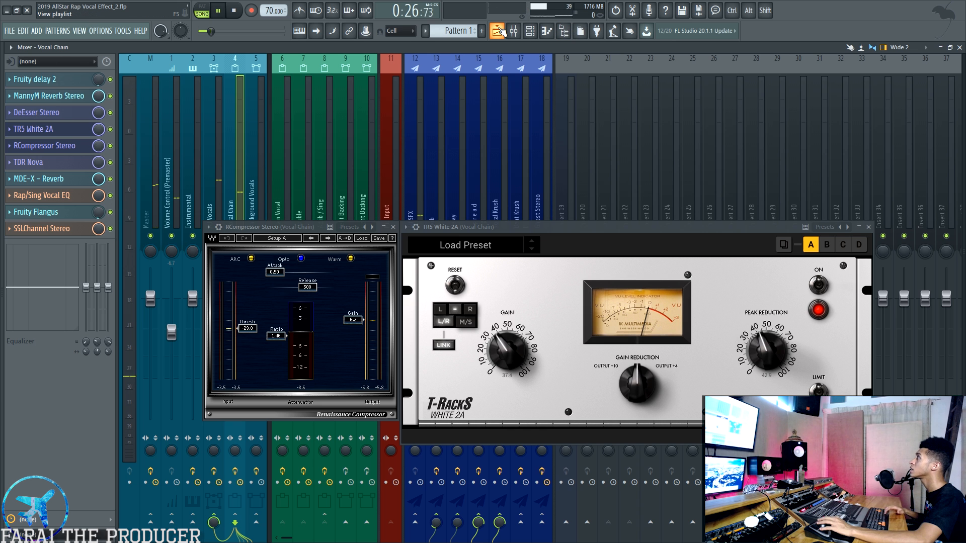
key("F5")
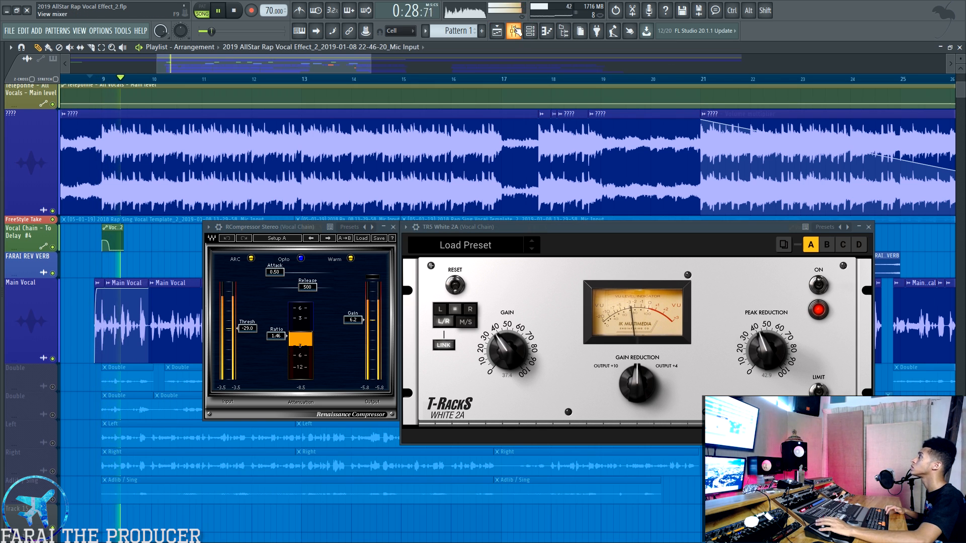
key("F9")
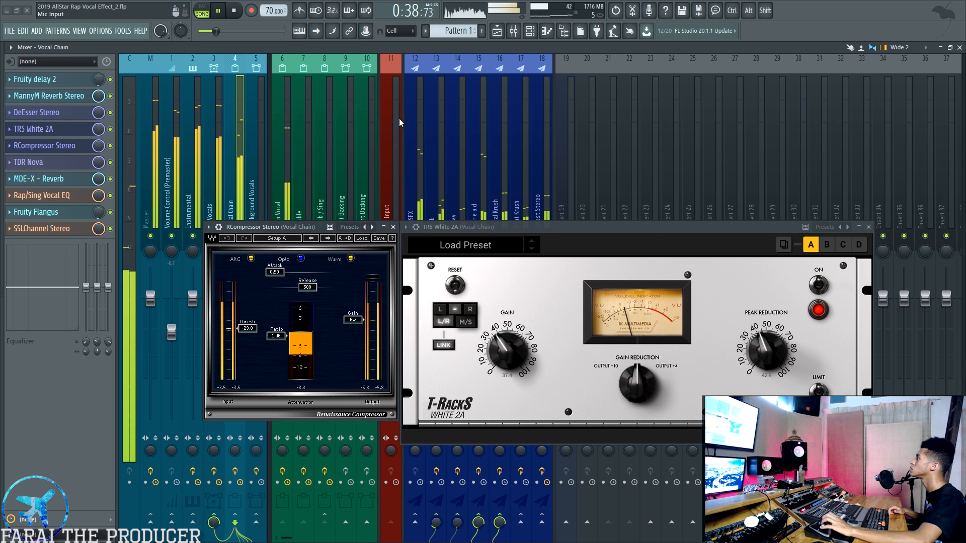
key("F5")
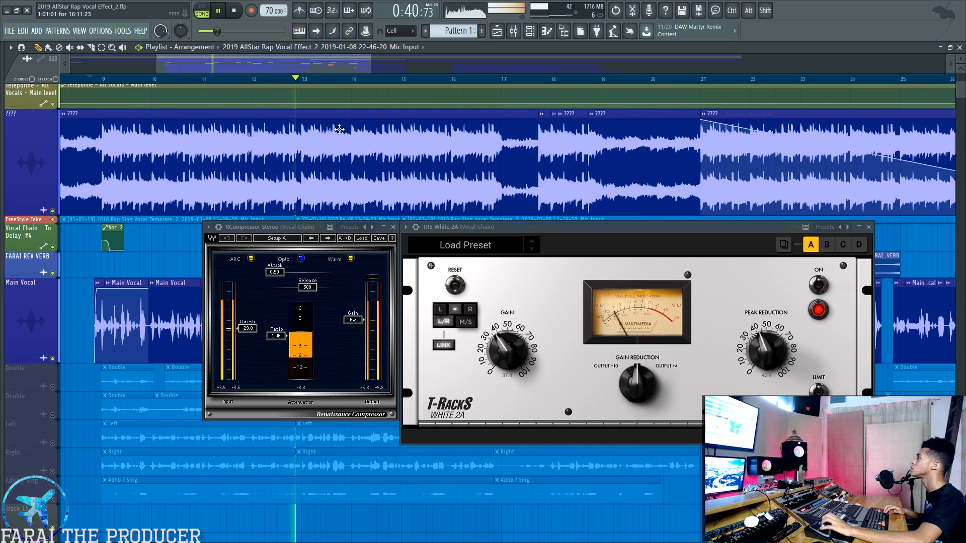
left_click(512, 31)
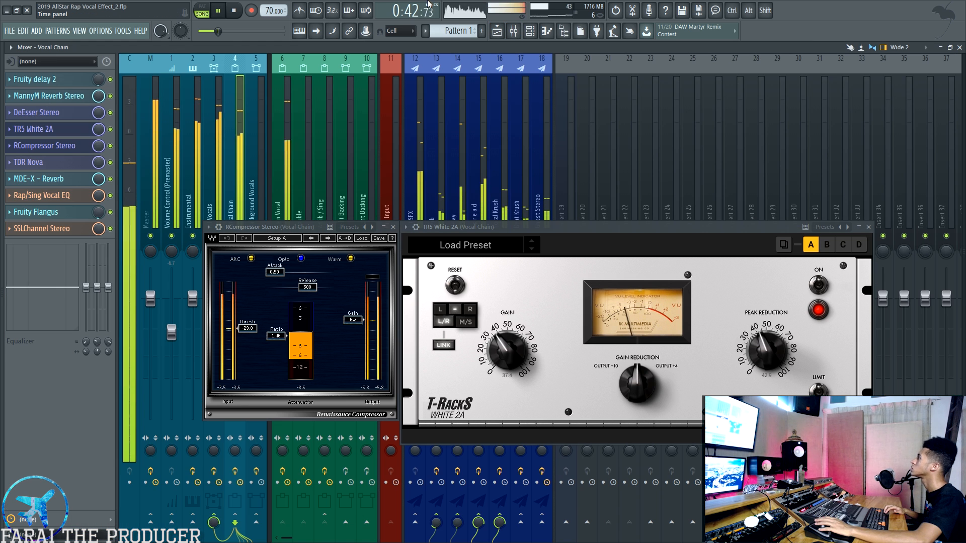
left_click(498, 31)
key("space")
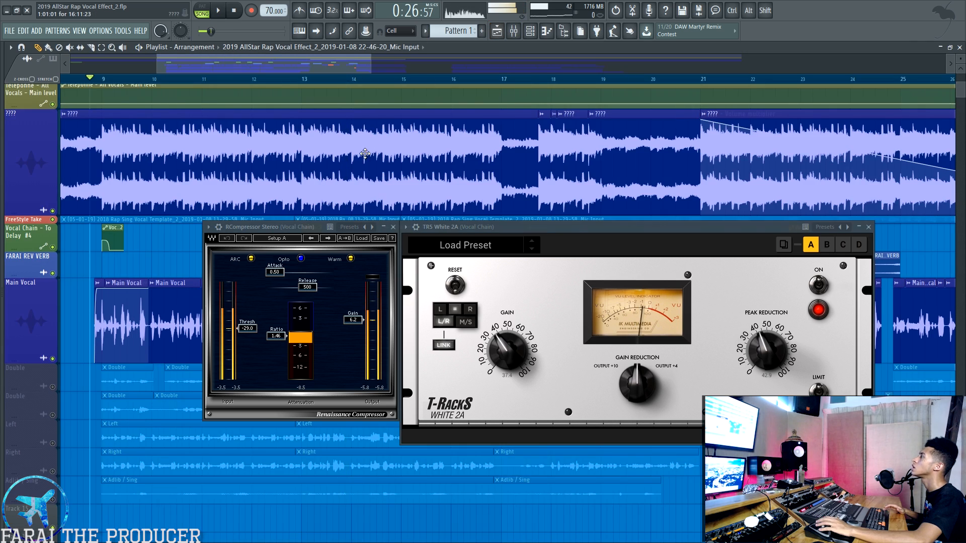
Examine the loud Main Vocal clips at bar 13 and compare them with the rest of the verse's waveform
scroll(369, 158, "down", 5)
left_click(314, 133)
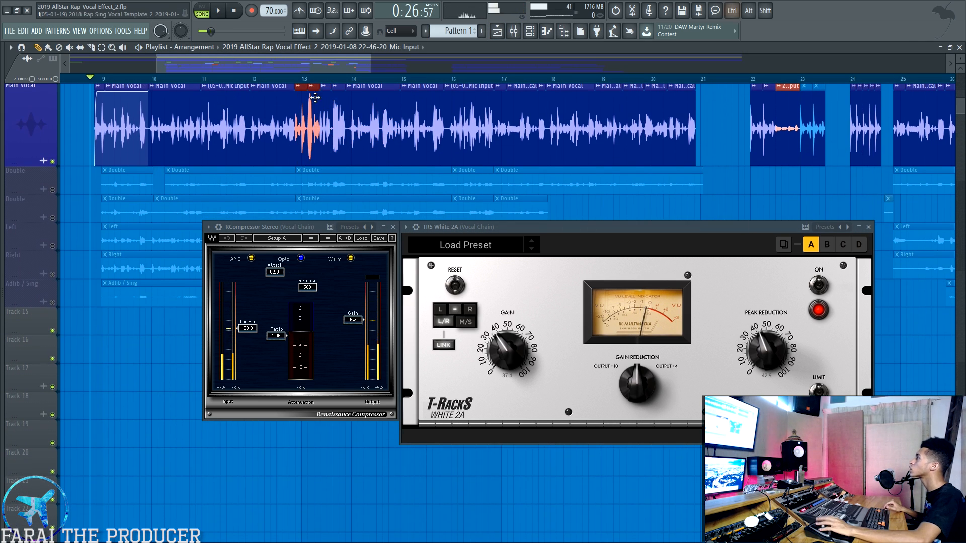
scroll(317, 83, "up", 3)
scroll(318, 83, "up", 2)
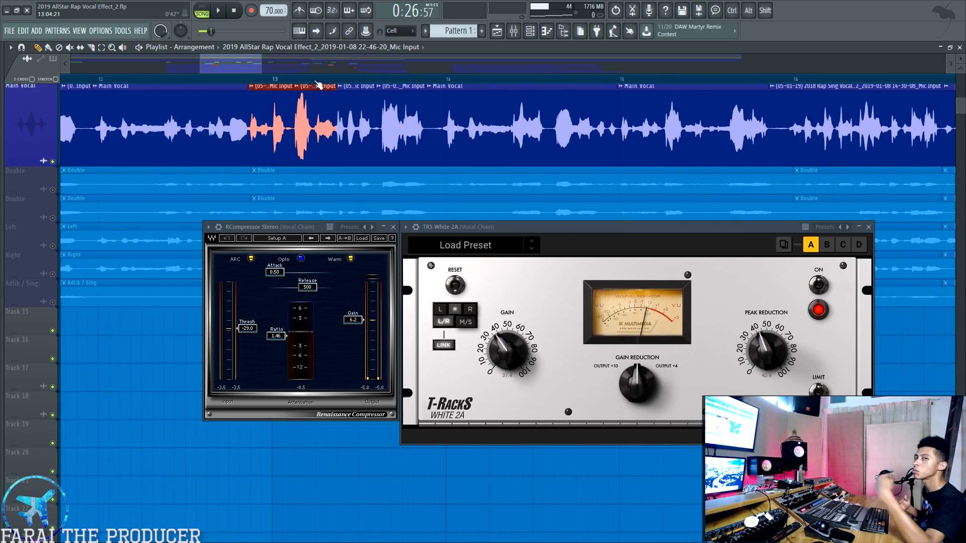
scroll(318, 83, "down", 6)
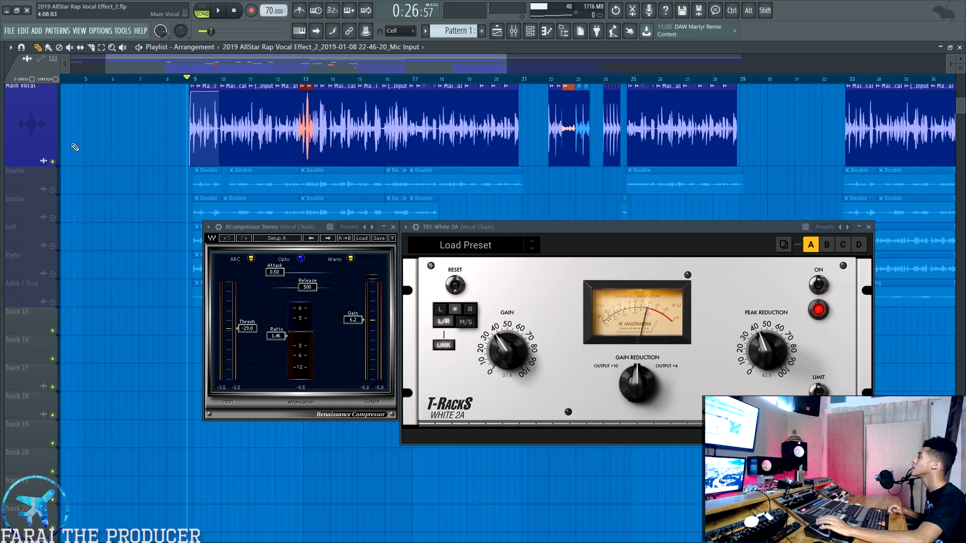
scroll(193, 81, "up", 4)
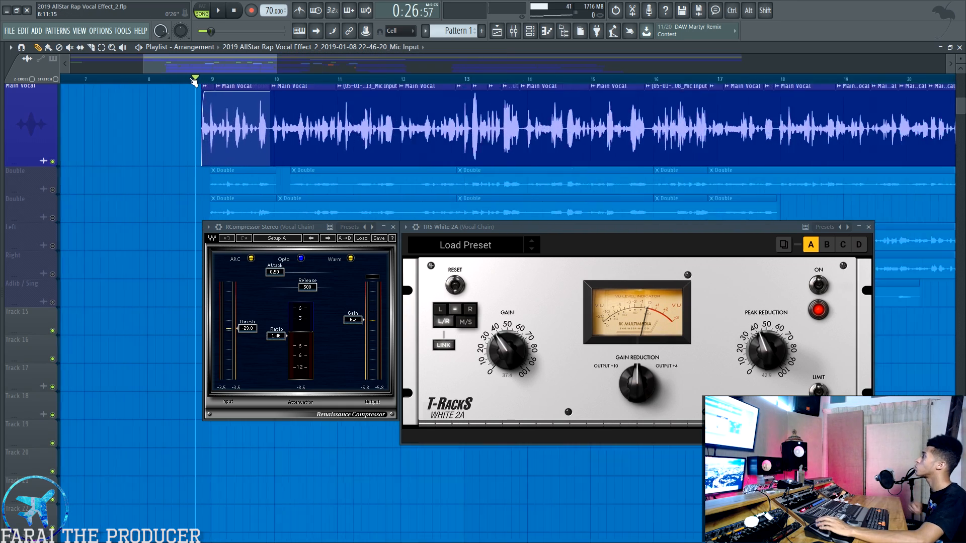
scroll(308, 120, "up", 2)
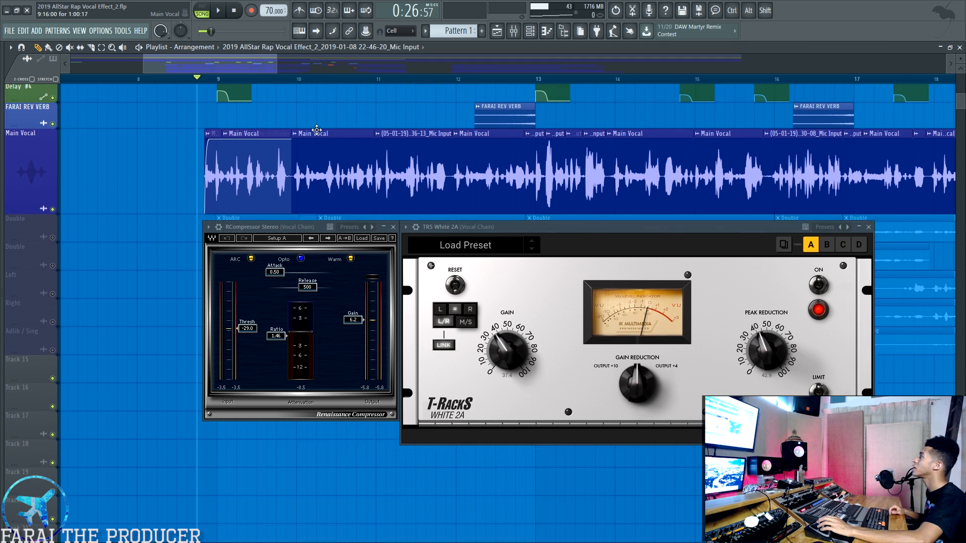
scroll(292, 82, "down", 3)
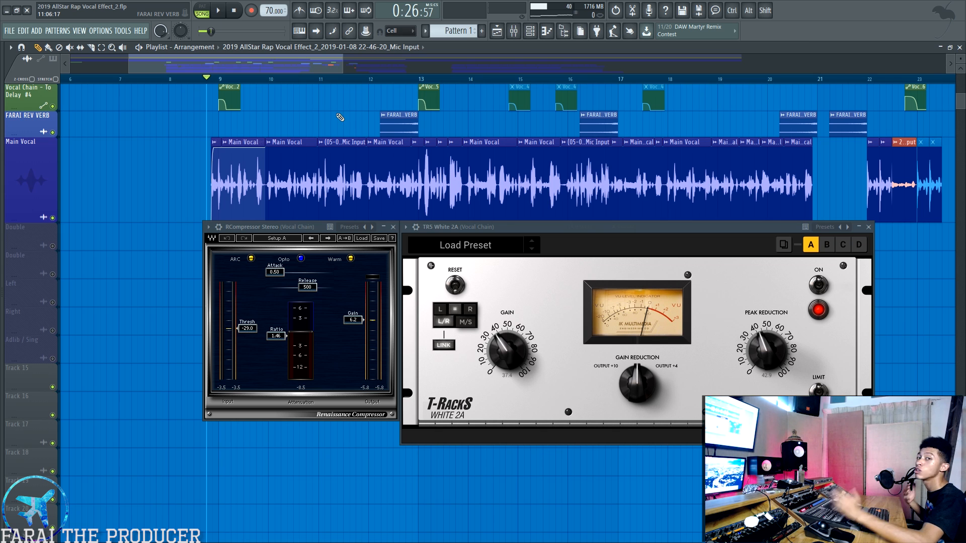
scroll(320, 97, "right", 2)
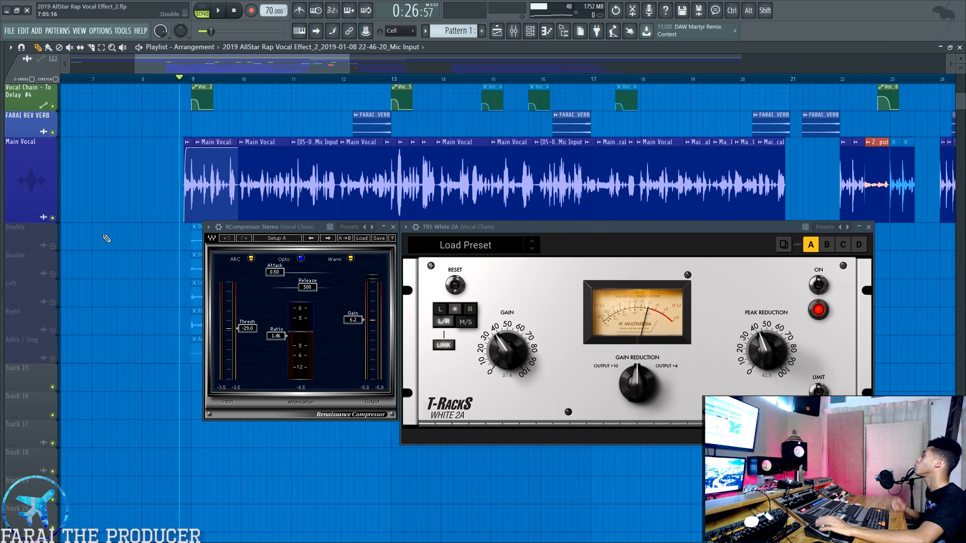
Unmute the two Double tracks plus the Left, Right and Adlib / Sing tracks, and close both compressor windows
left_click(52, 246)
left_click(53, 275)
left_click(52, 303)
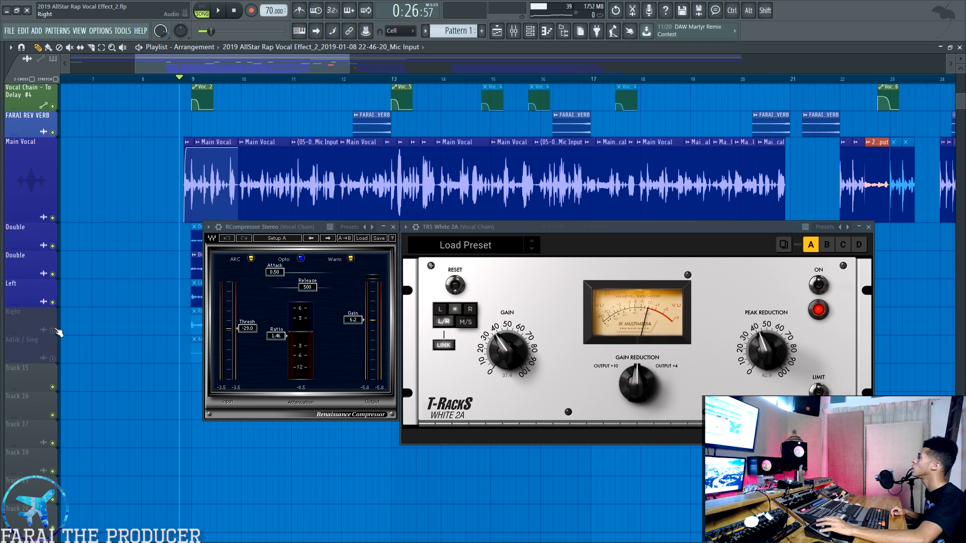
left_click(52, 330)
left_click(52, 359)
left_click(868, 227)
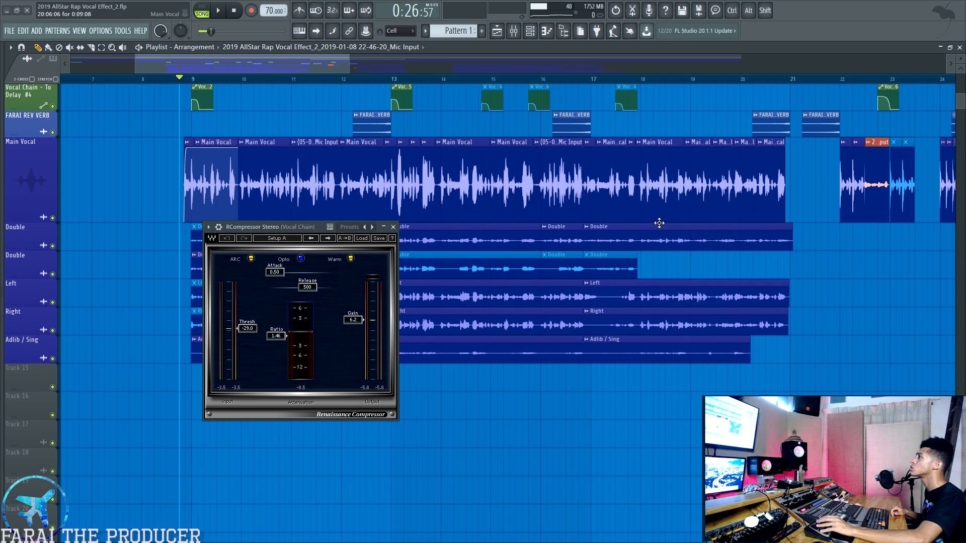
left_click(393, 227)
Open Fruity delay 2 on the Vocal Chain mixer track and set its delay time to 8 steps
left_click(514, 31)
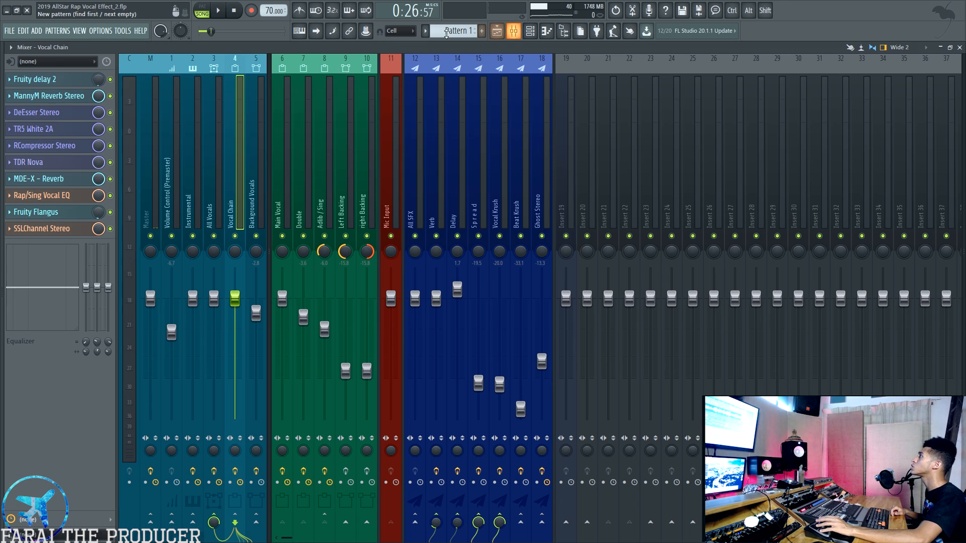
left_click(36, 79)
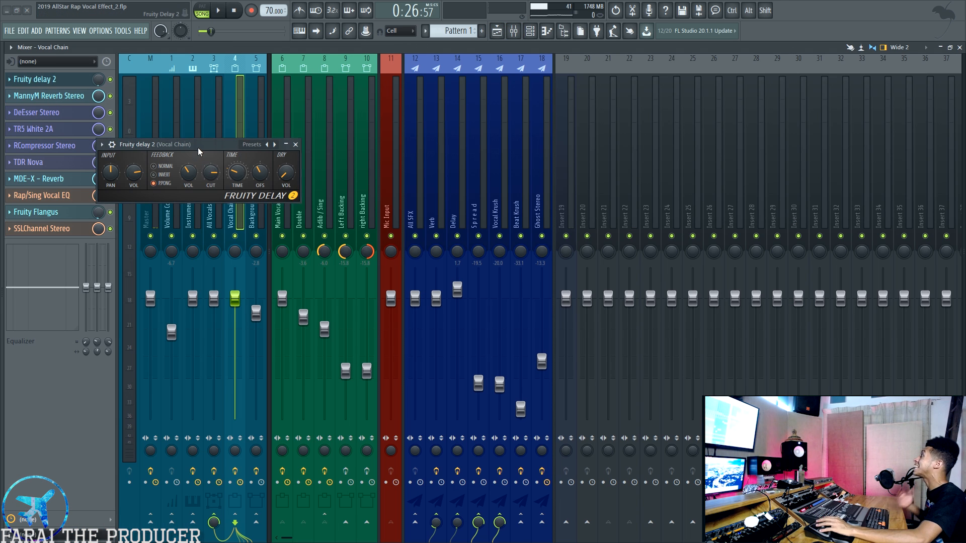
left_click_drag(199, 146, 379, 211)
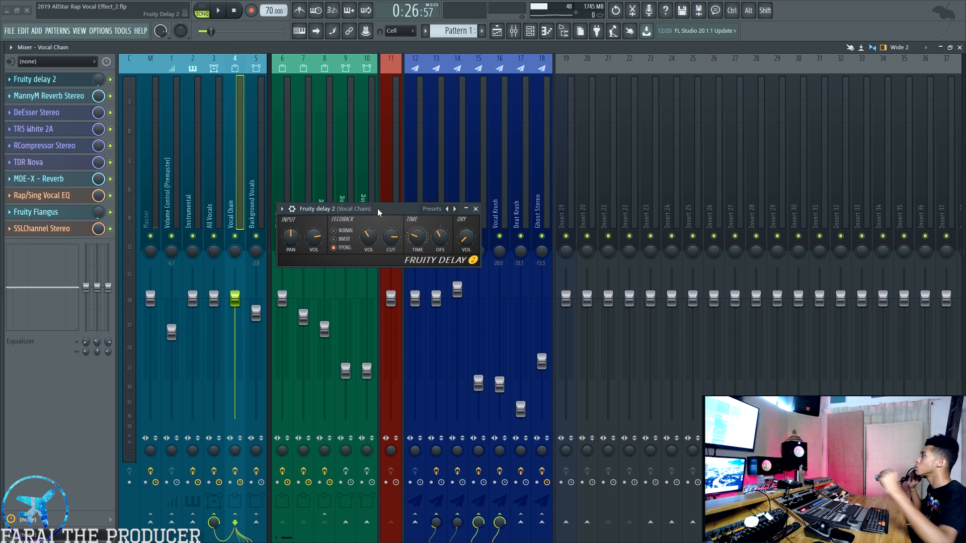
left_click_drag(378, 210, 335, 206)
right_click(425, 237)
mouse_move(498, 252)
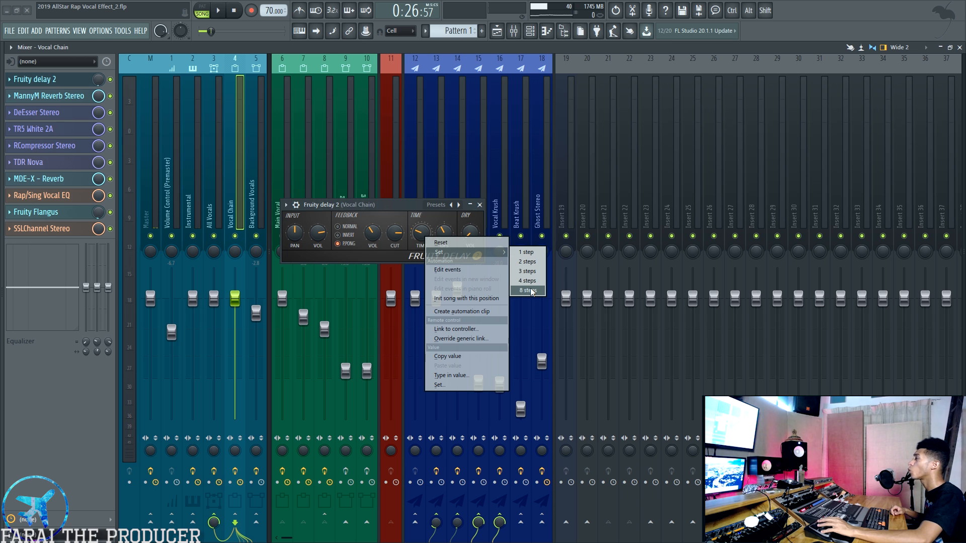
left_click(531, 290)
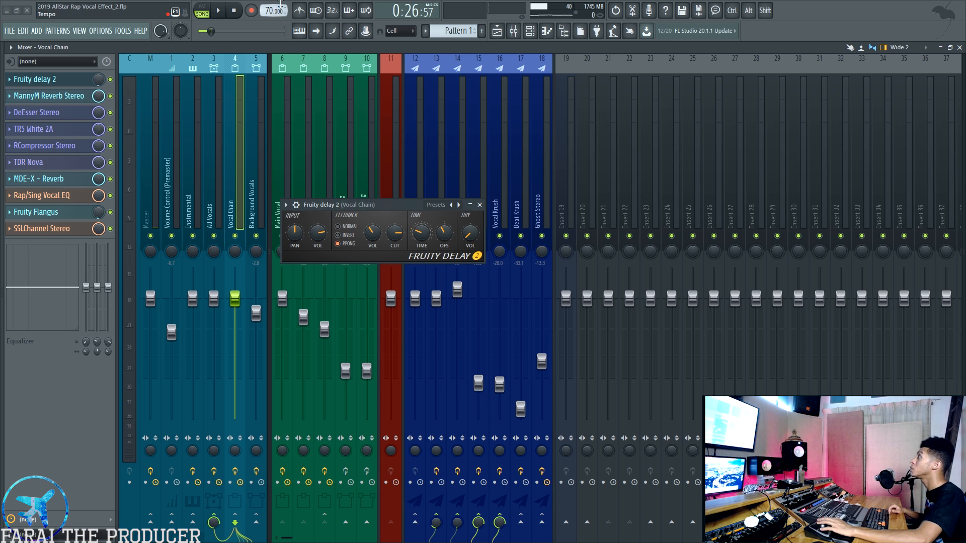
Examine how the instrumental lines up with the playlist grid from bar 9, highlighting that bar and clearing the selection
left_click(497, 30)
scroll(201, 97, "up", 6)
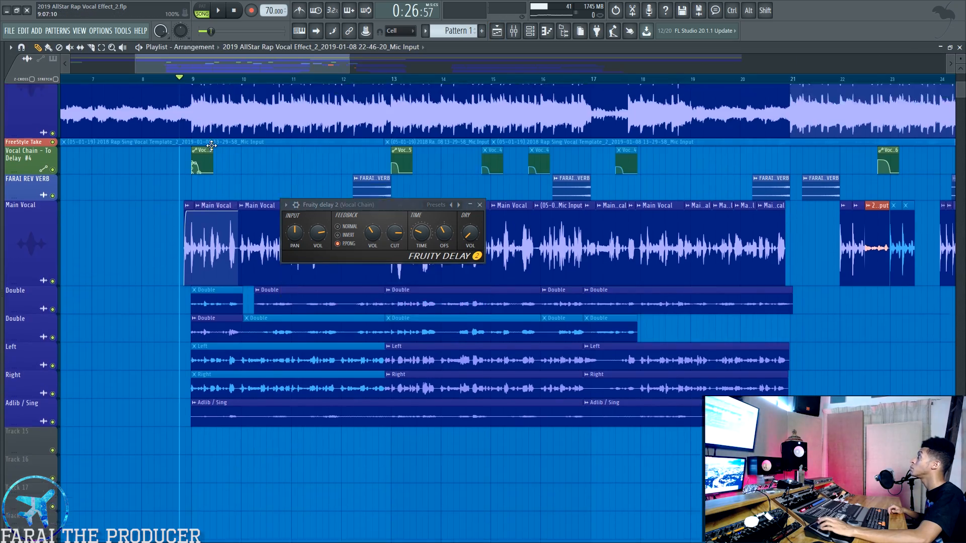
scroll(199, 80, "up", 8)
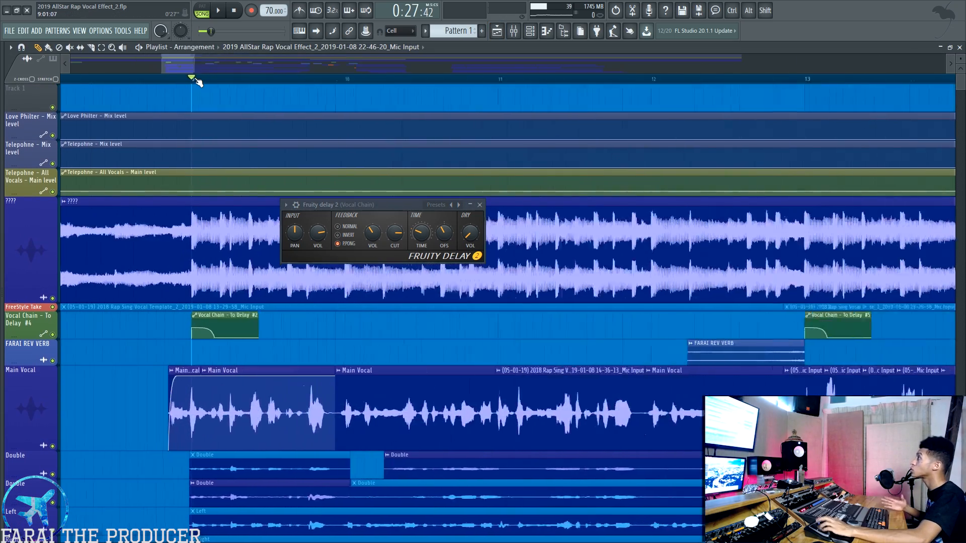
scroll(202, 82, "down", 6)
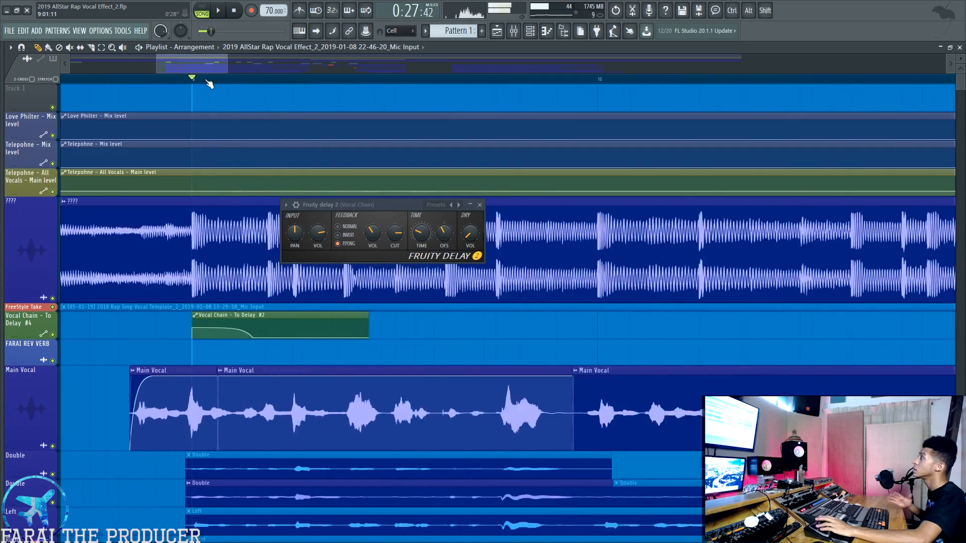
left_click_drag(207, 80, 285, 85)
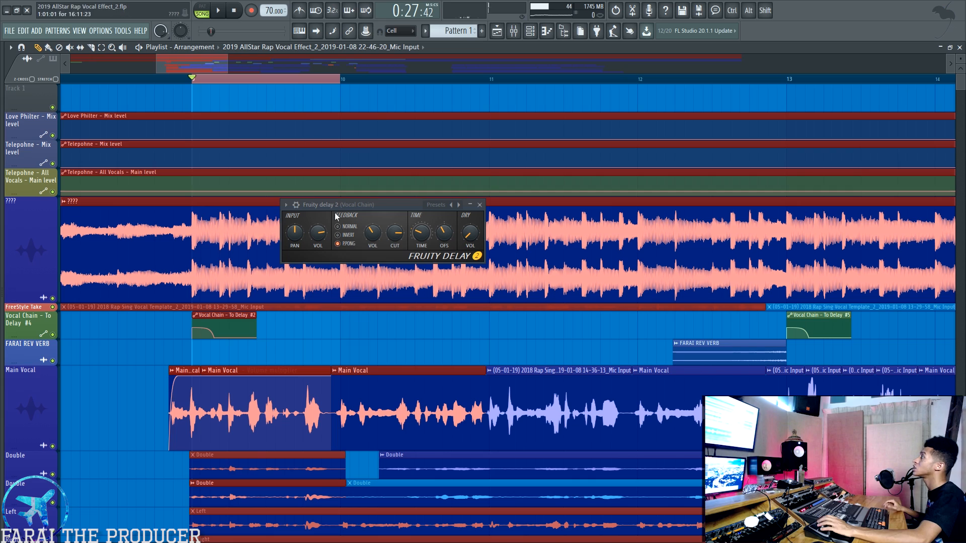
key("ctrl+d")
scroll(285, 85, "down", 4)
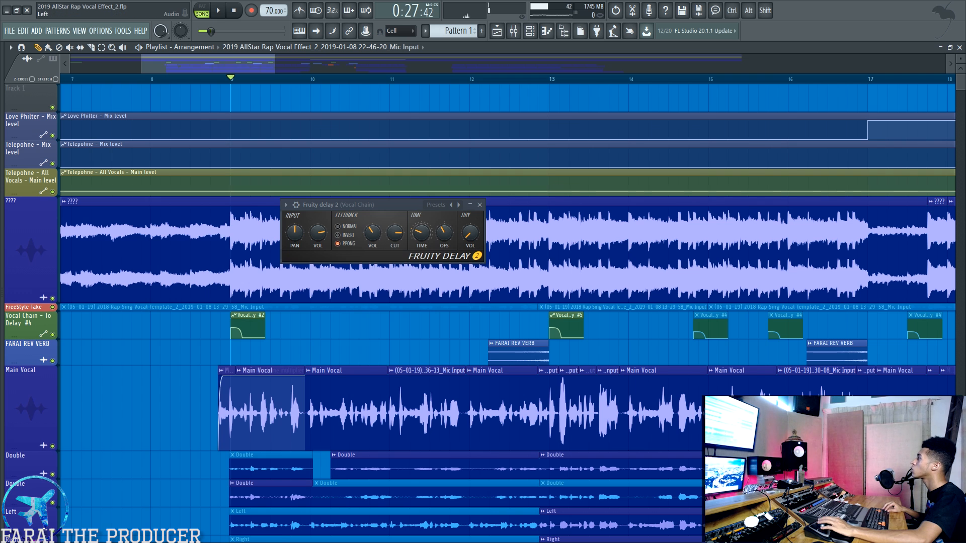
Switch to MixMeister BPM Analyzer to view its empty track list, and close it along with its thank-you dialog
key("super")
left_click(456, 347)
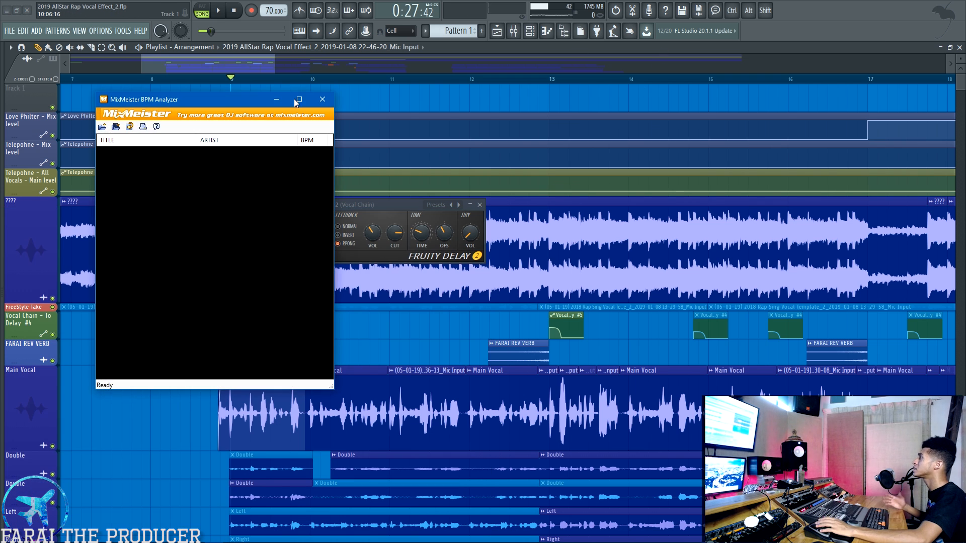
left_click_drag(258, 98, 421, 126)
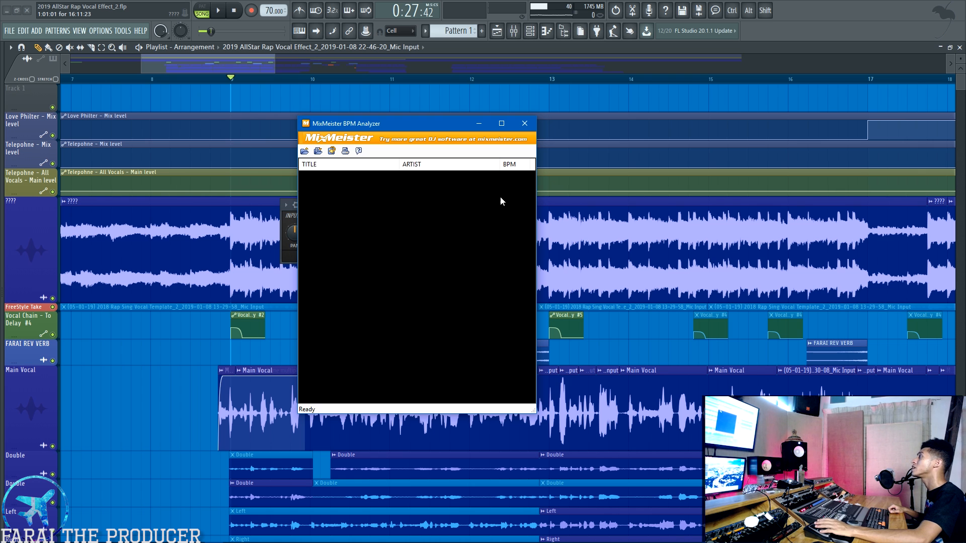
left_click(524, 123)
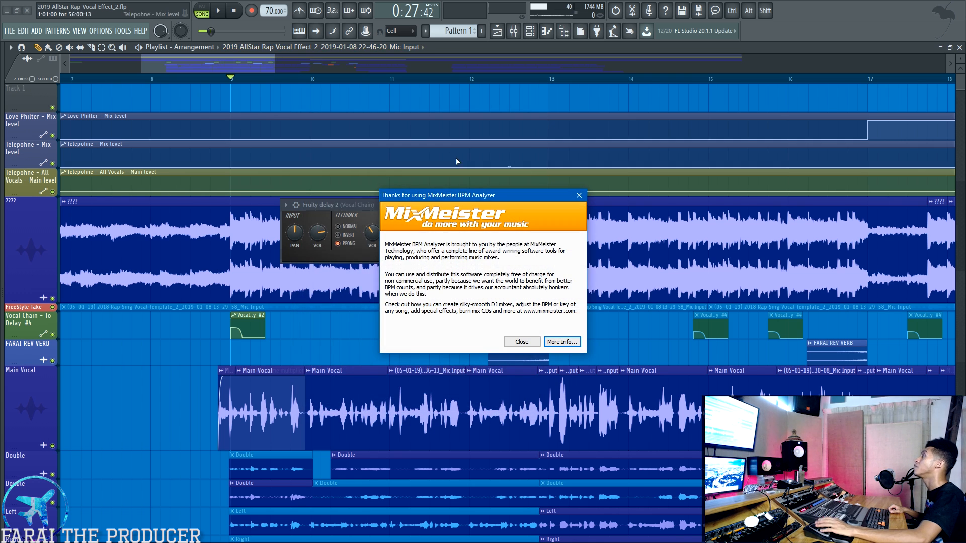
left_click(561, 342)
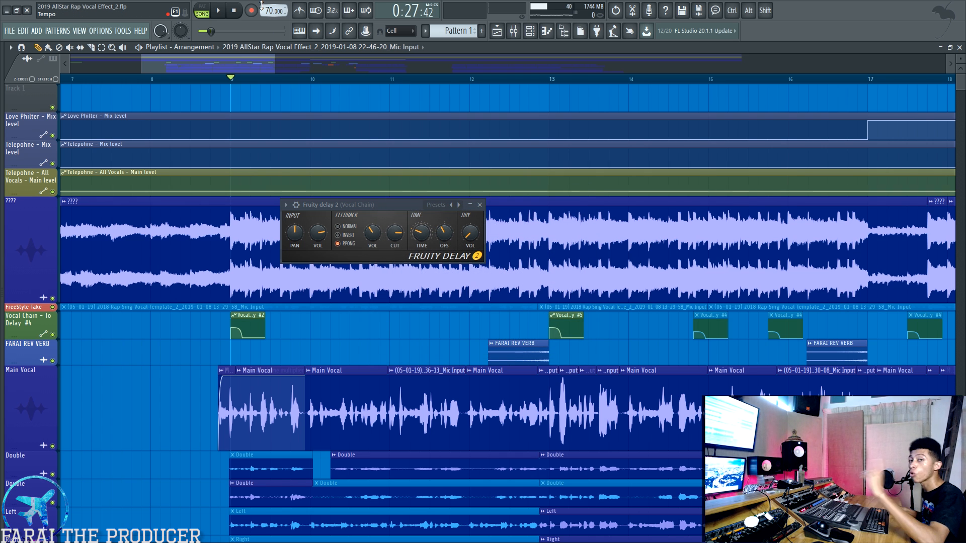
Close Fruity delay 2 and open MannyM Reverb Stereo from the Vocal Chain, placing its window over the middle of the mixer
left_click_drag(269, 13, 269, 12)
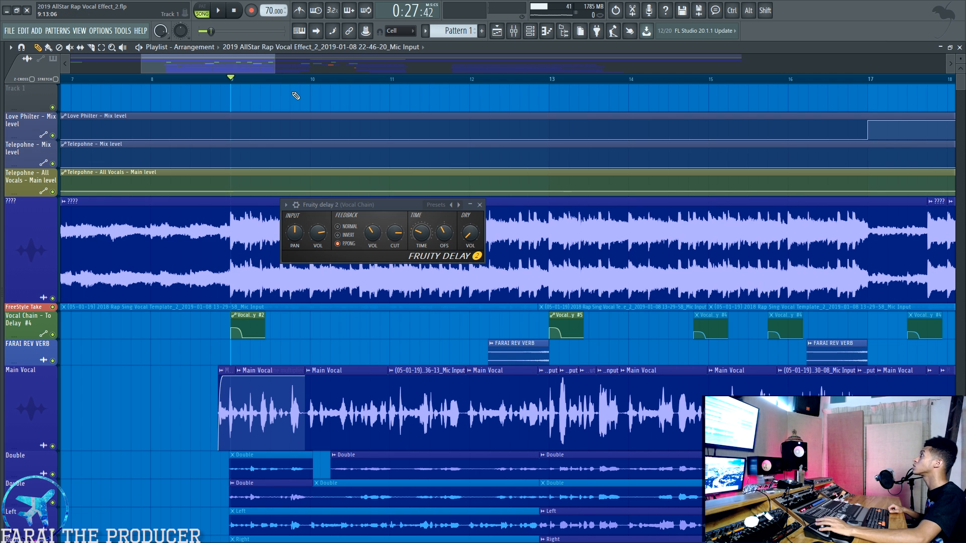
left_click(480, 204)
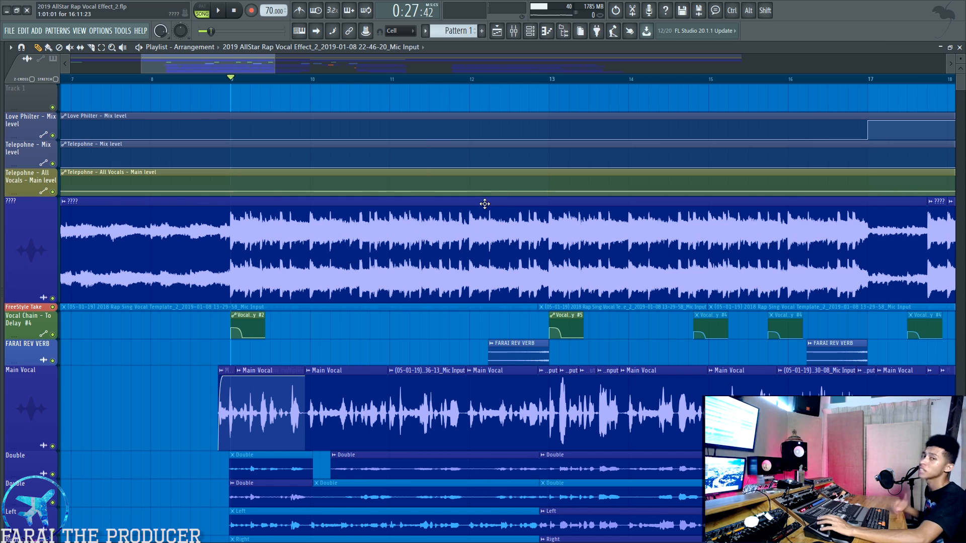
scroll(417, 79, "down", 3)
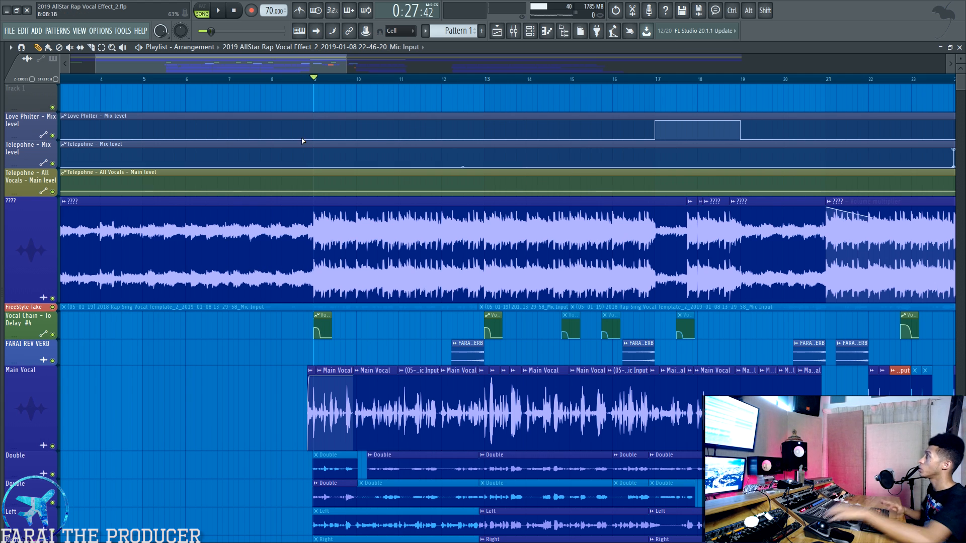
left_click(514, 33)
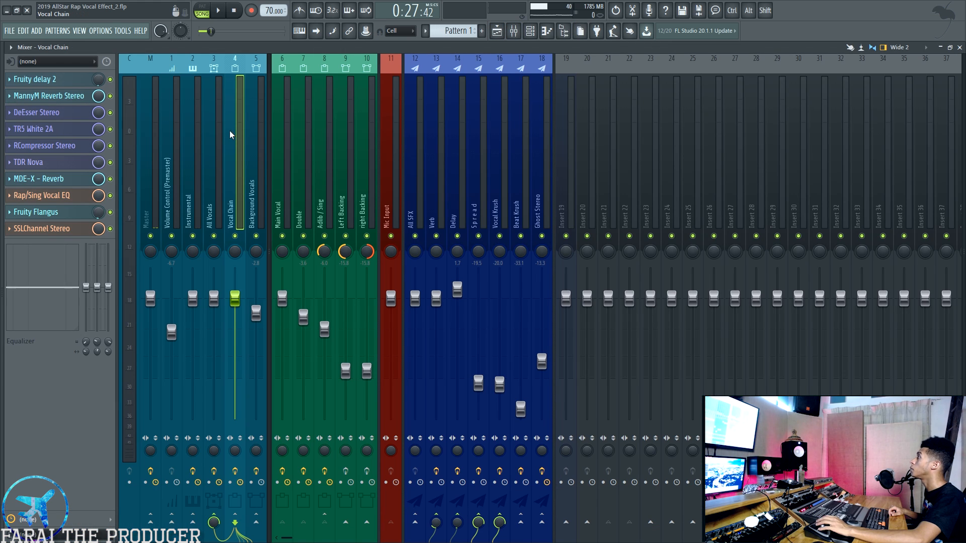
left_click(49, 95)
left_click_drag(709, 6, 559, 165)
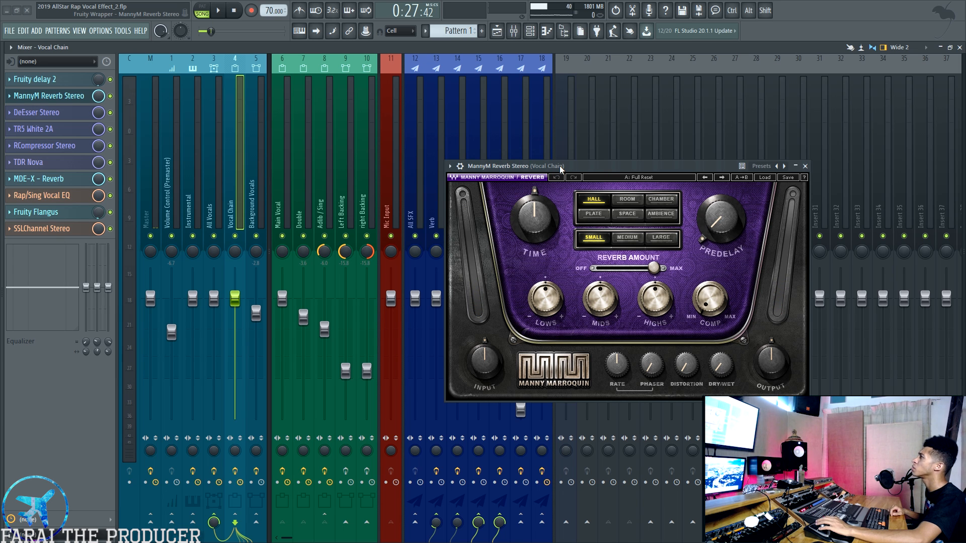
Examine MannyM Reverb's time, predelay, phaser, distortion and dry/wet controls on the Vocal Chain track
left_click_drag(602, 165, 582, 176)
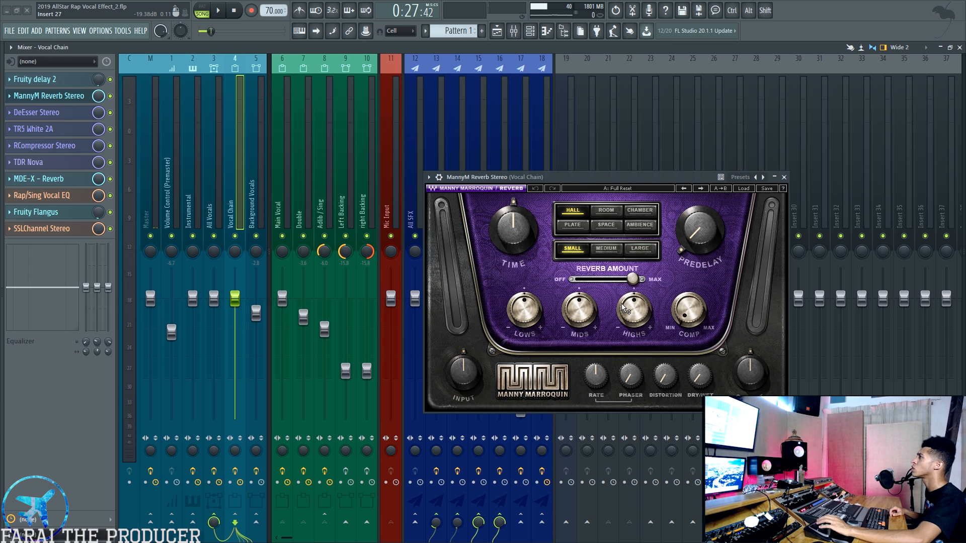
left_click(28, 96)
left_click(29, 95)
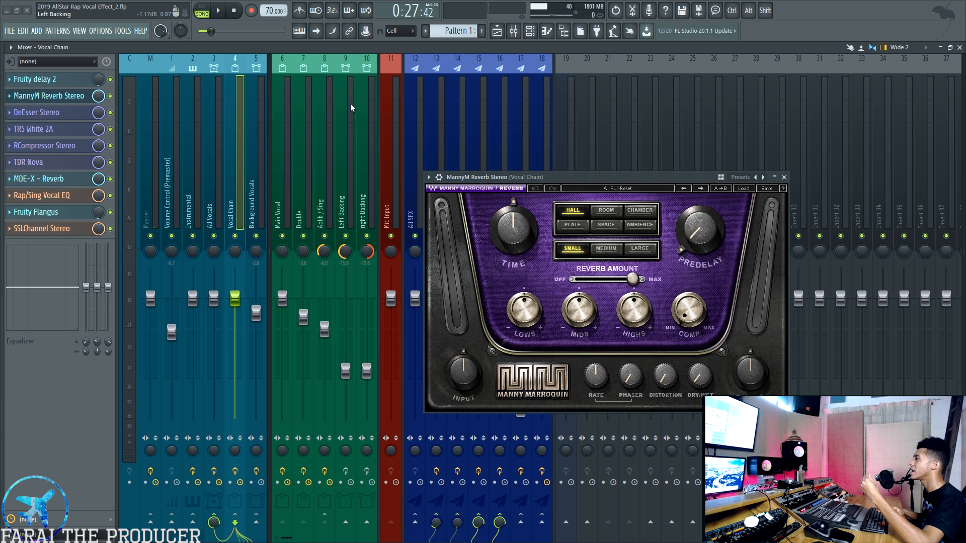
left_click(699, 374)
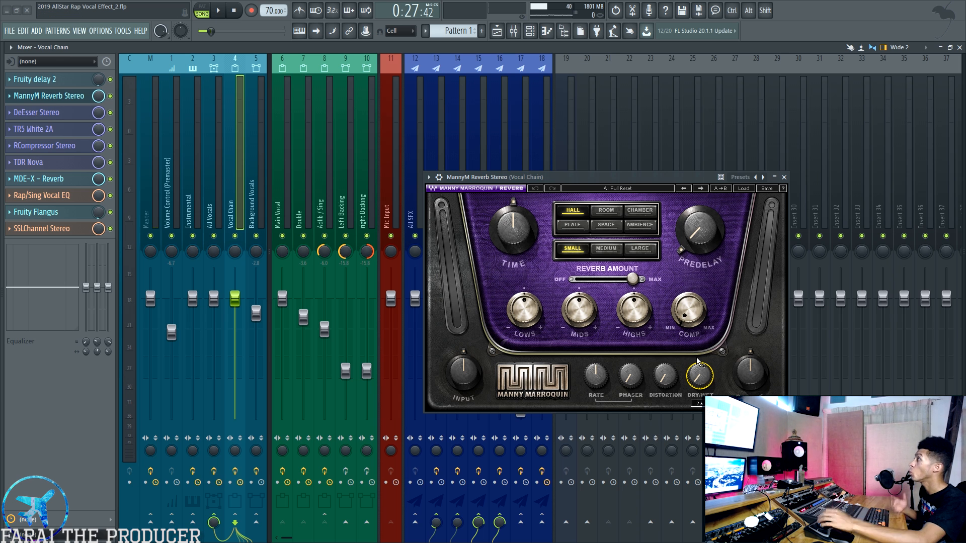
left_click(513, 229)
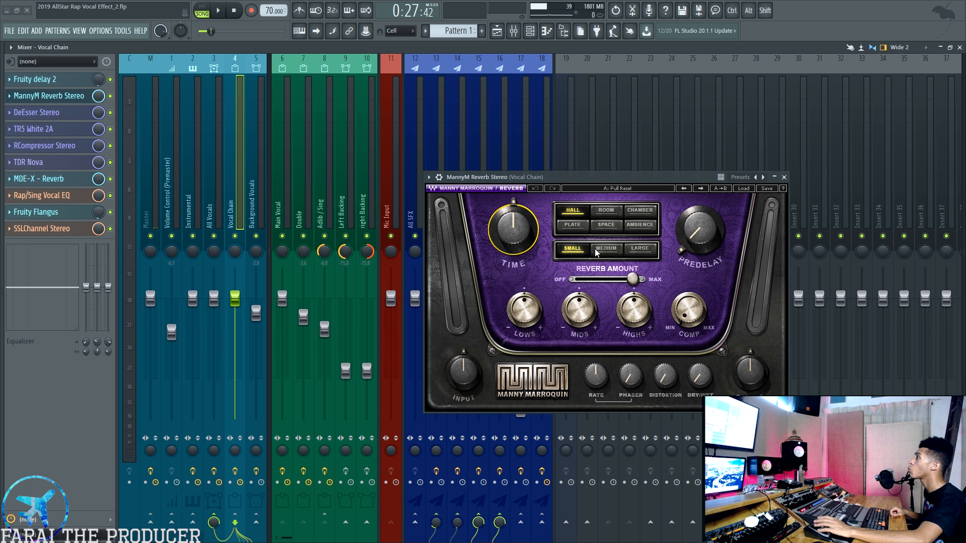
left_click(685, 238)
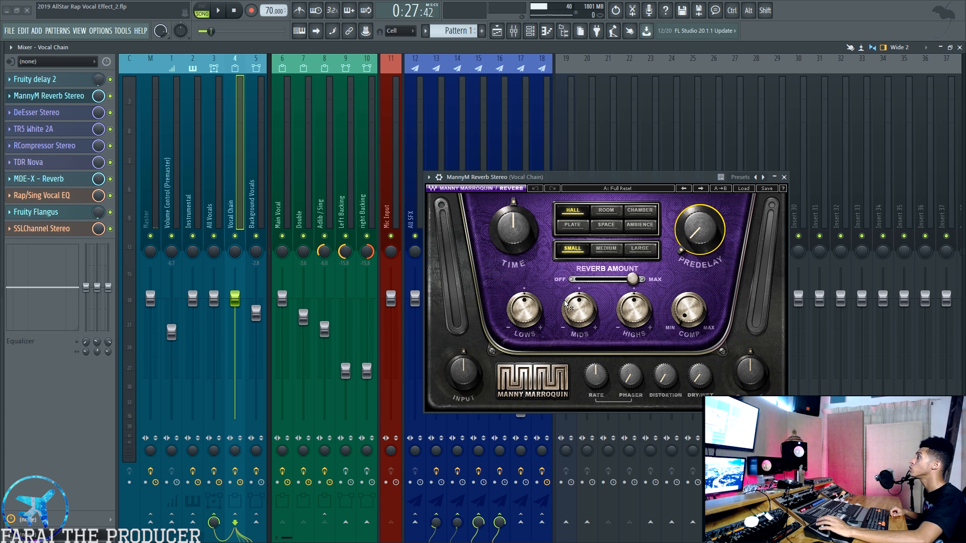
left_click(630, 375)
left_click(665, 375)
left_click(700, 375)
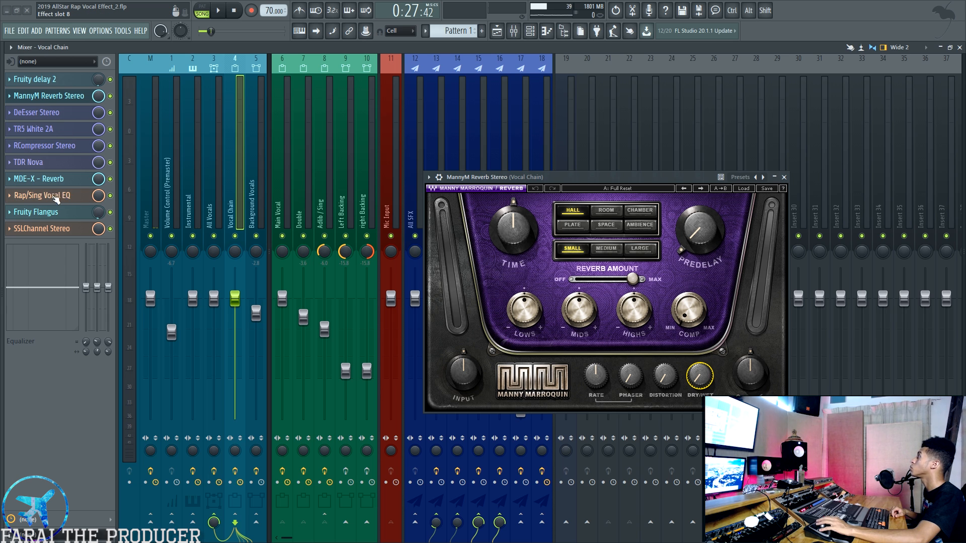
Compare playback with MannyM Reverb Stereo bypassed and re-enabled on the Vocal Chain, and close its window
left_click_drag(506, 184, 372, 162)
left_click(110, 96)
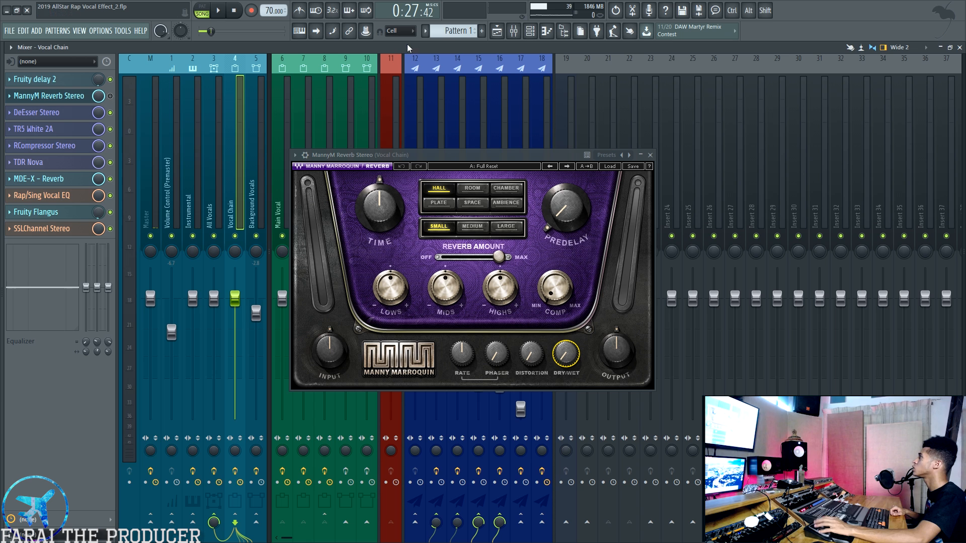
key("space")
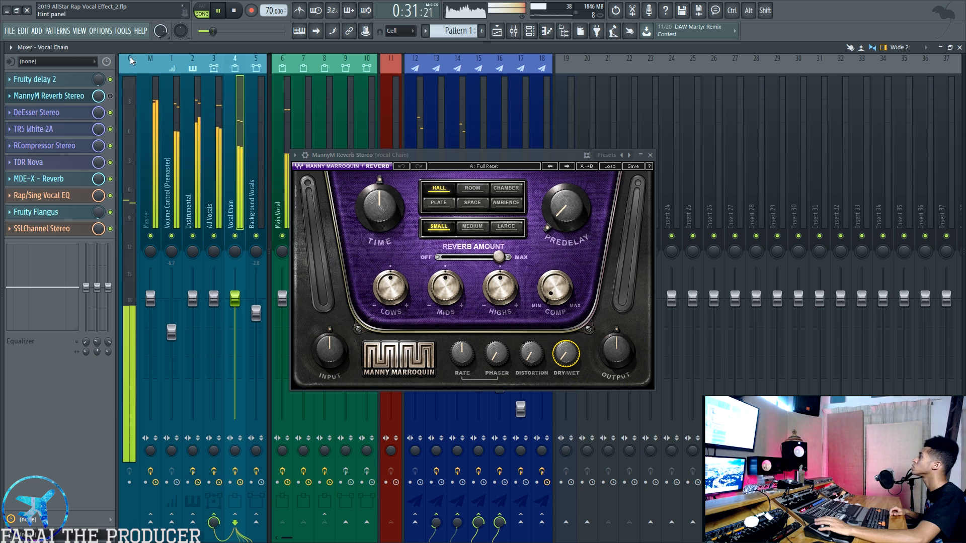
left_click(110, 96)
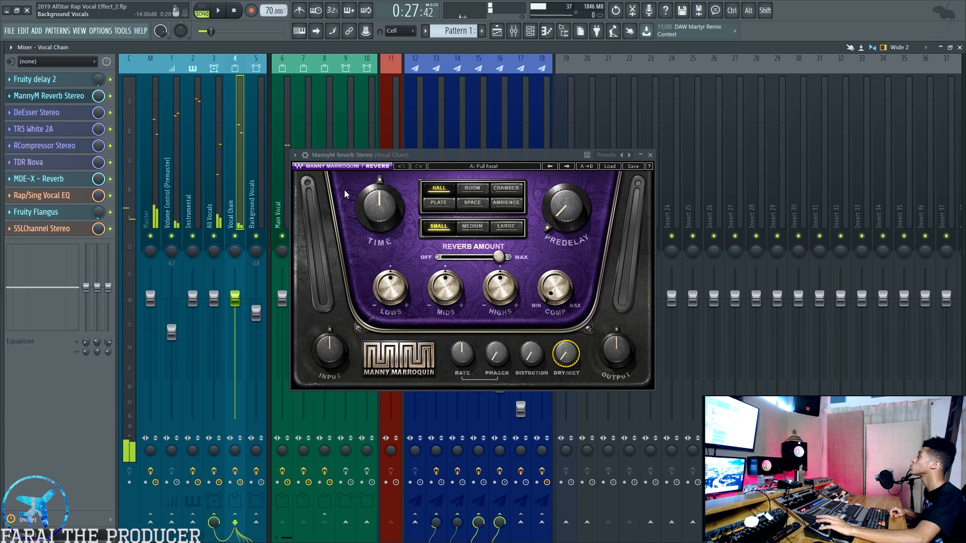
left_click(651, 156)
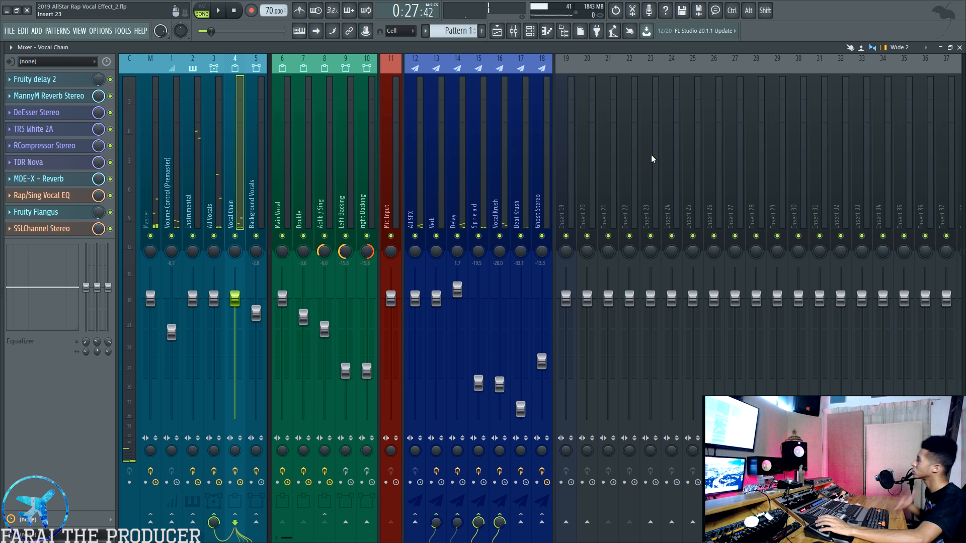
Open DeEsser Stereo from the Vocal Chain and place its window over the middle of the mixer
left_click(65, 101)
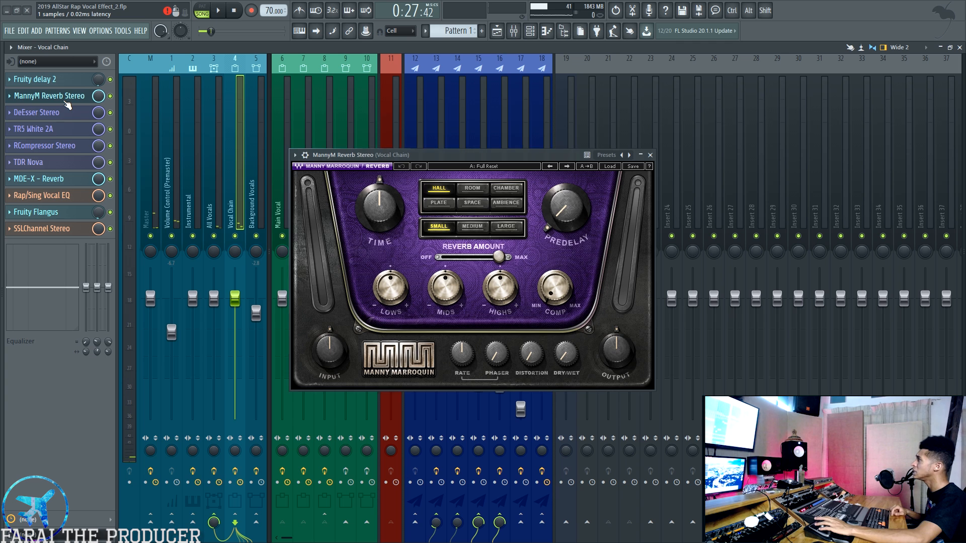
left_click(66, 99)
left_click(56, 113)
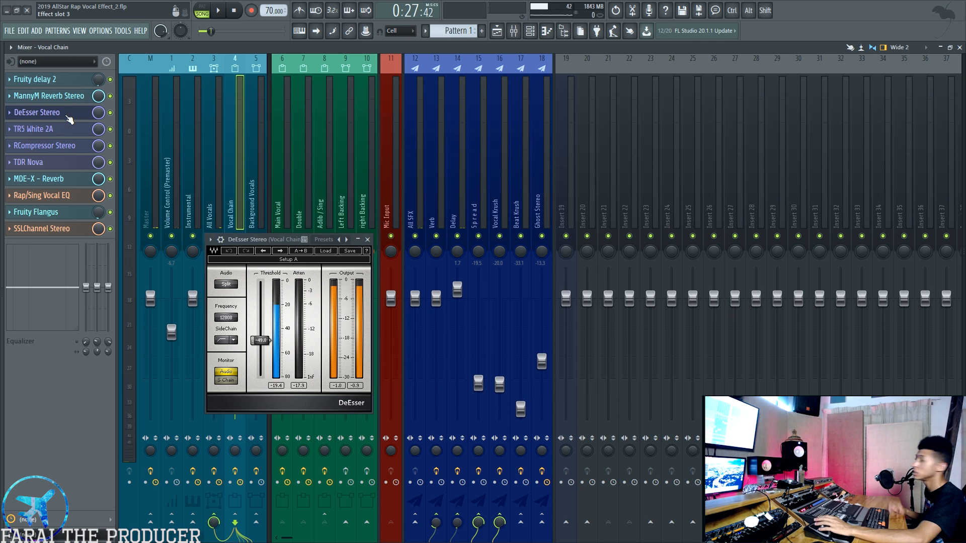
left_click_drag(275, 243, 378, 223)
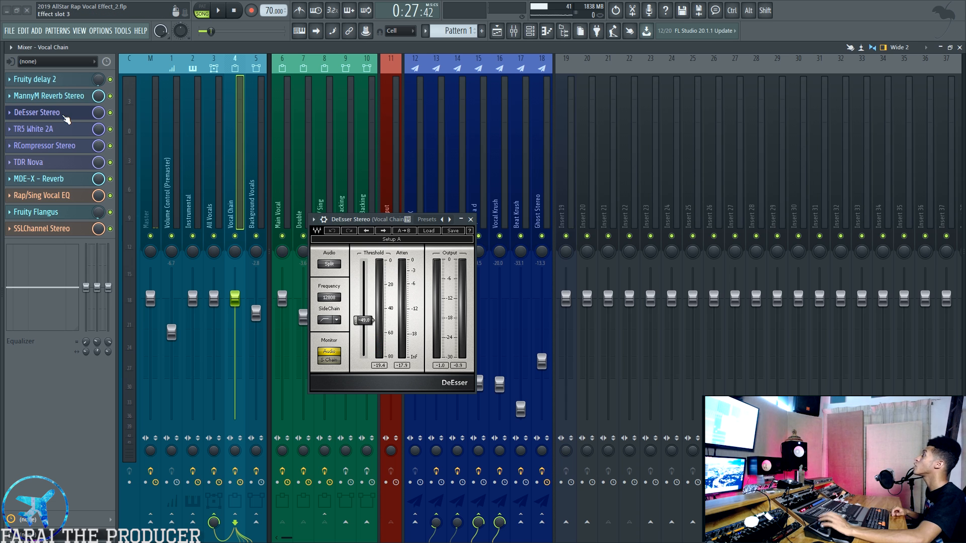
left_click_drag(386, 219, 383, 210)
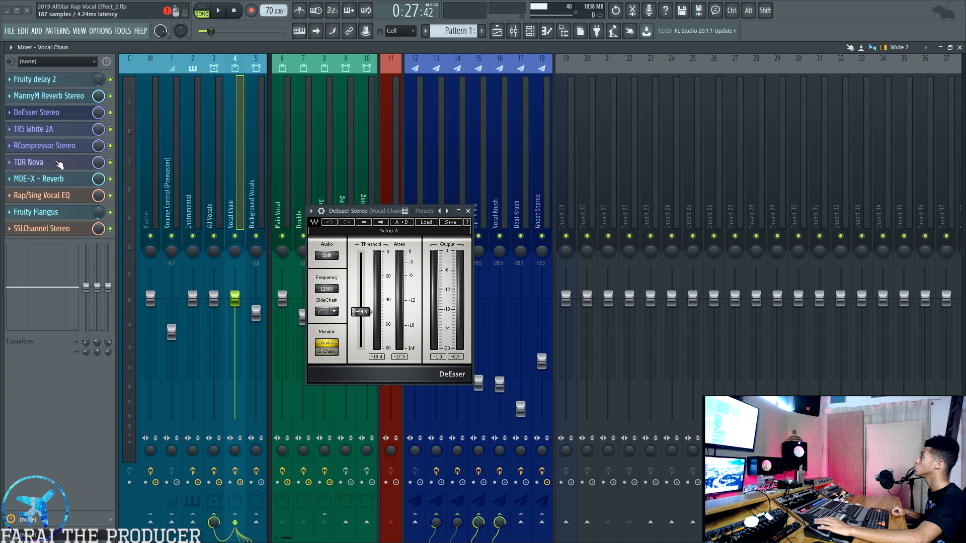
Open TDR Nova from the Vocal Chain to view its dynamic EQ band, and close it
left_click(59, 164)
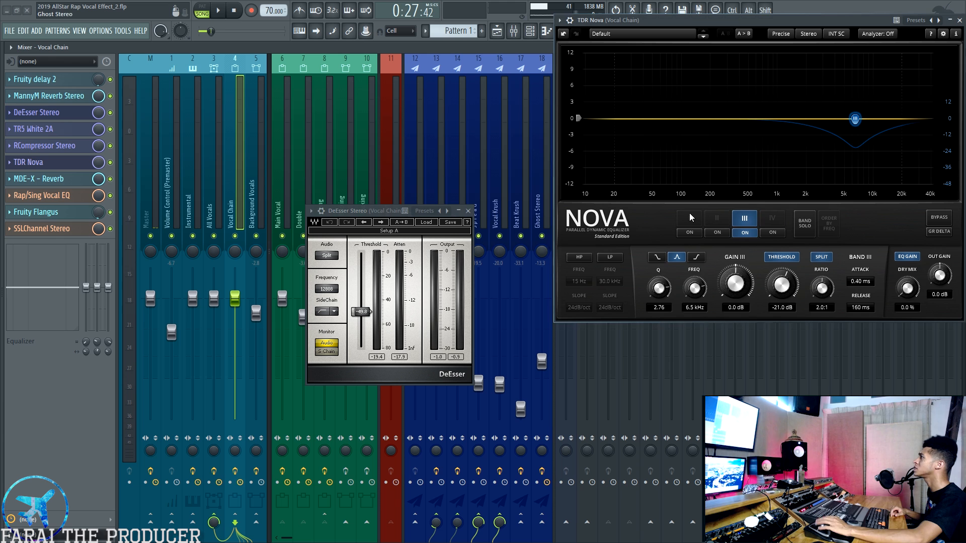
left_click(960, 20)
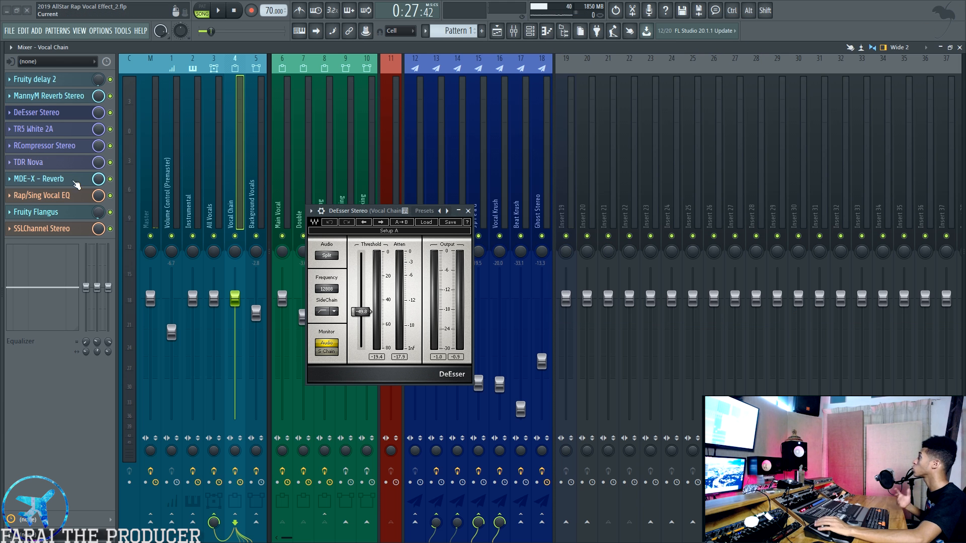
Reset the DeEsser's attenuation peak reading, play the song and bypass the DeEsser on the Vocal Chain
left_click_drag(397, 208, 472, 188)
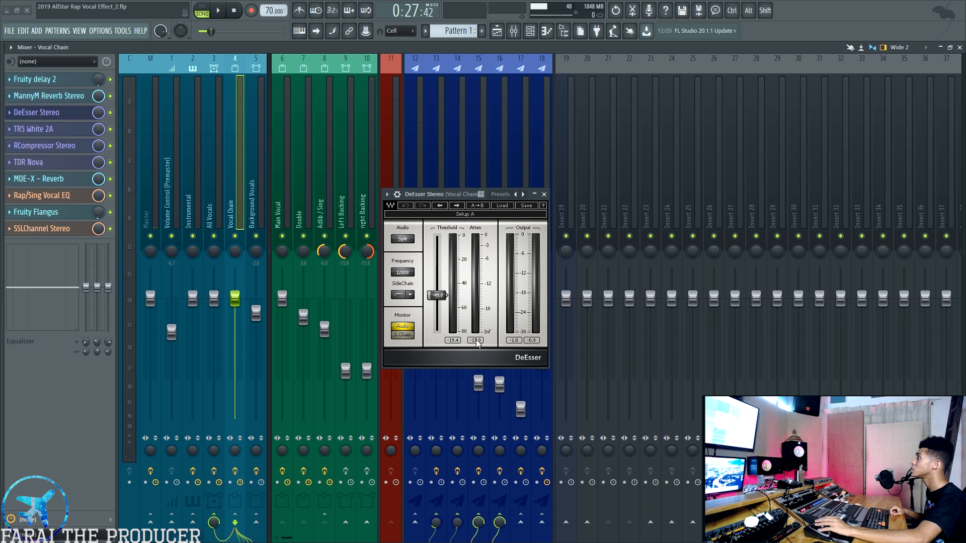
key("ctrl+s")
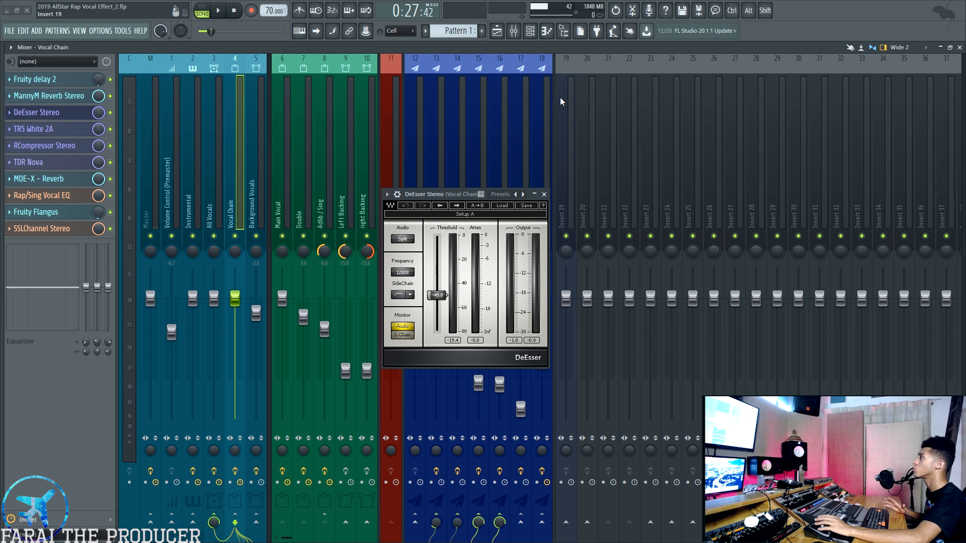
key("space")
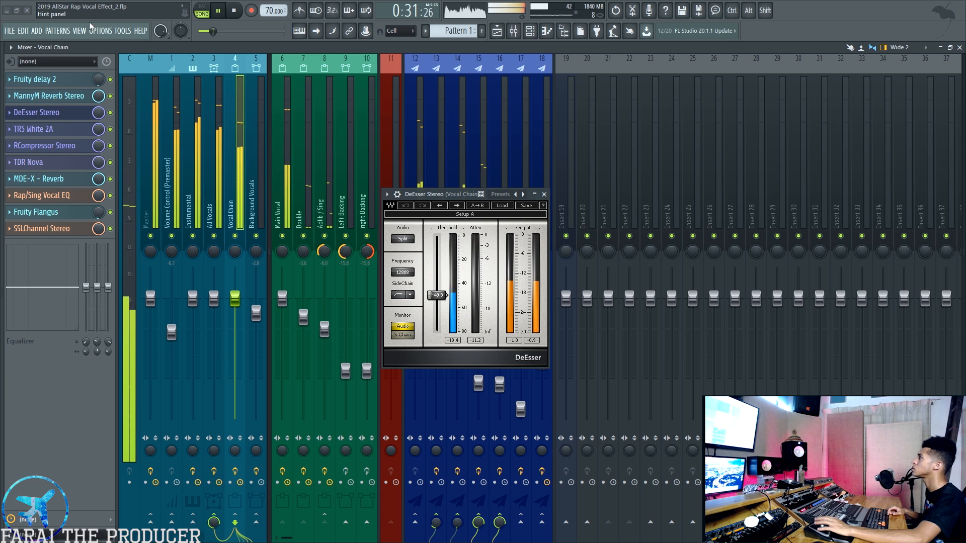
left_click(110, 112)
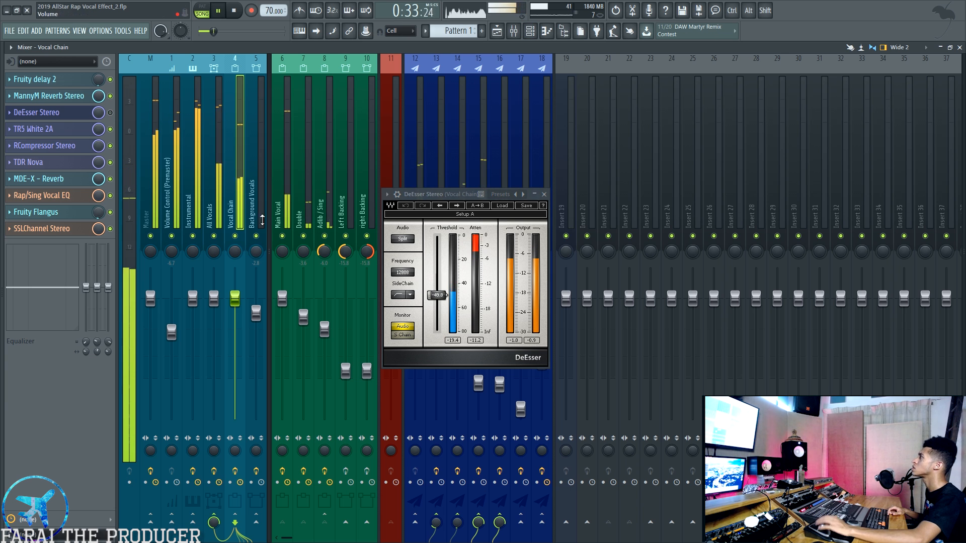
Show the playlist, stop playback and restart the song from around bar 11
left_click(497, 32)
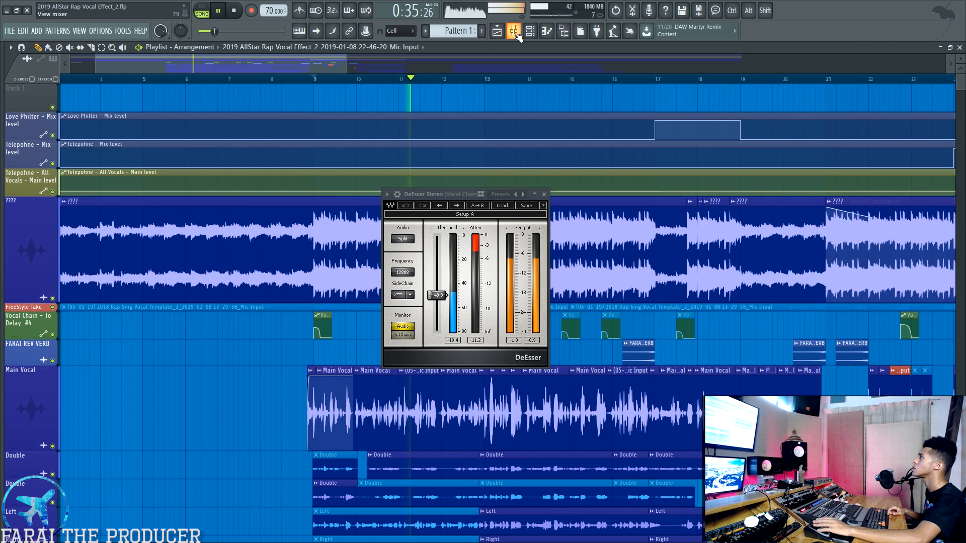
key("F9")
left_click(497, 31)
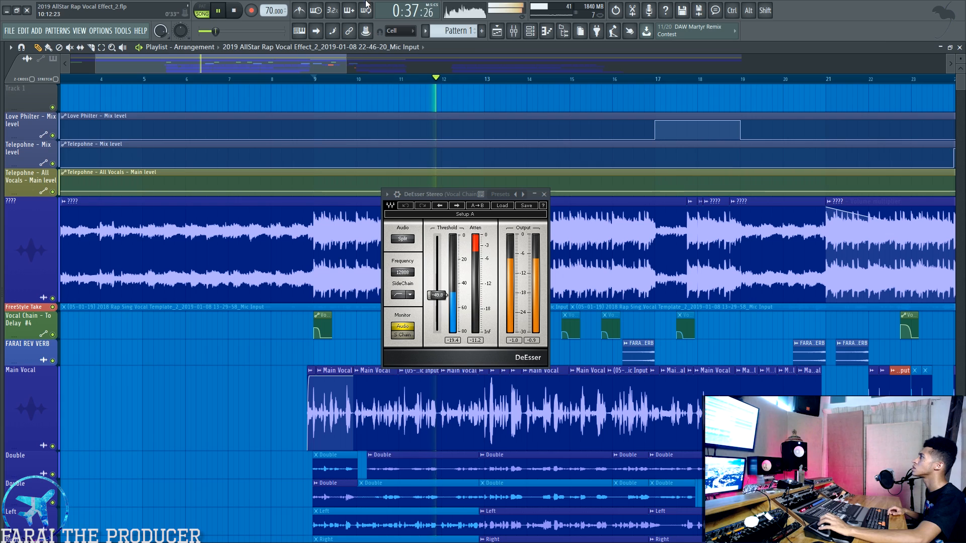
key("space")
left_click(404, 80)
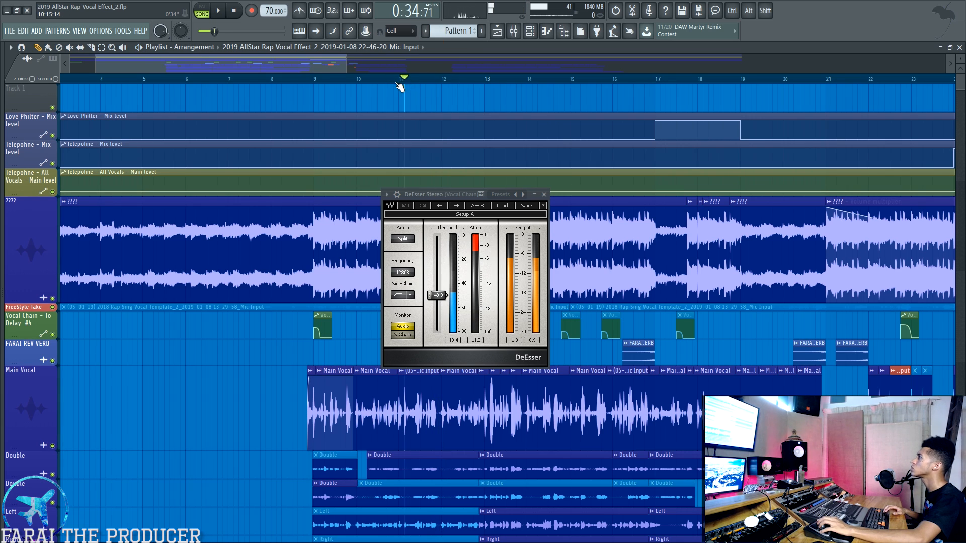
scroll(404, 81, "up", 4)
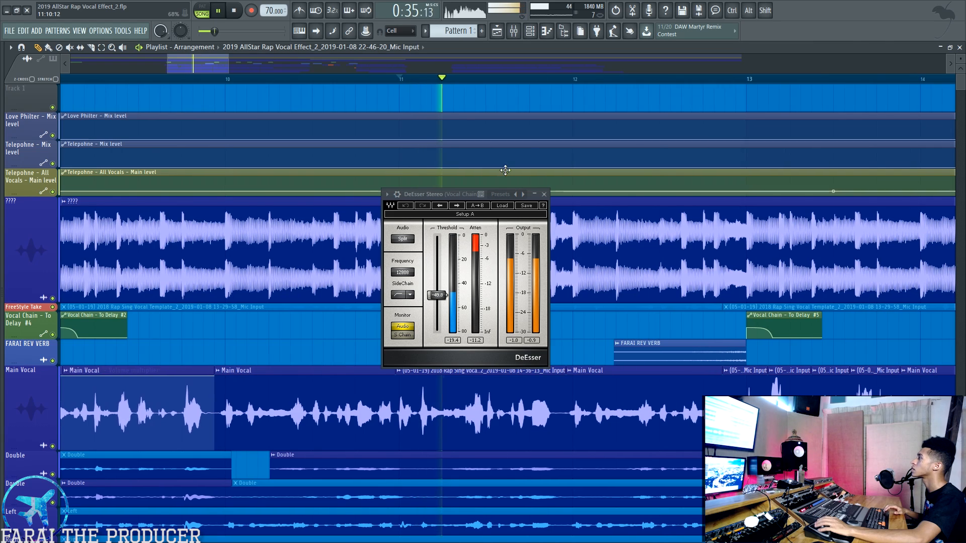
Return to the mixer, re-enable the DeEsser on the Vocal Chain and play the same passage to compare
left_click(513, 31)
left_click(110, 113)
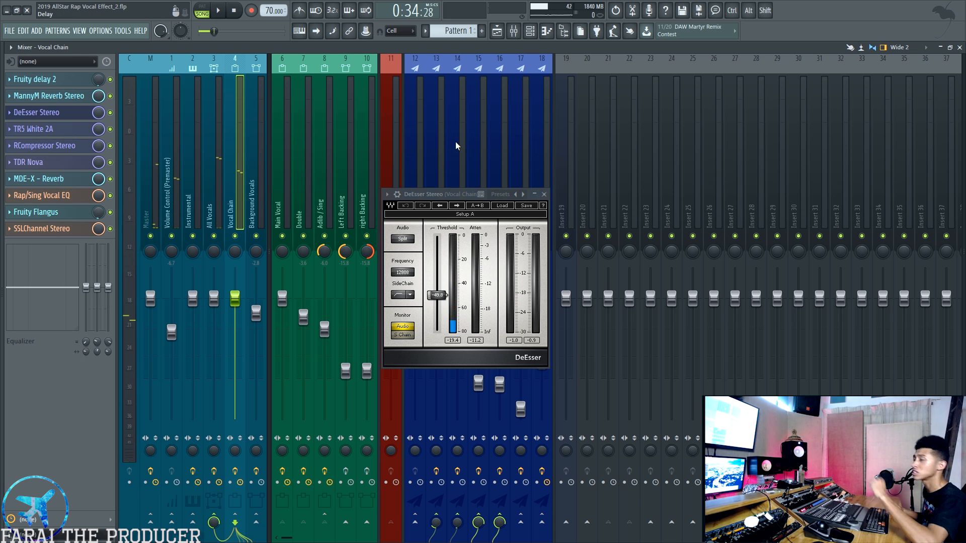
key("space")
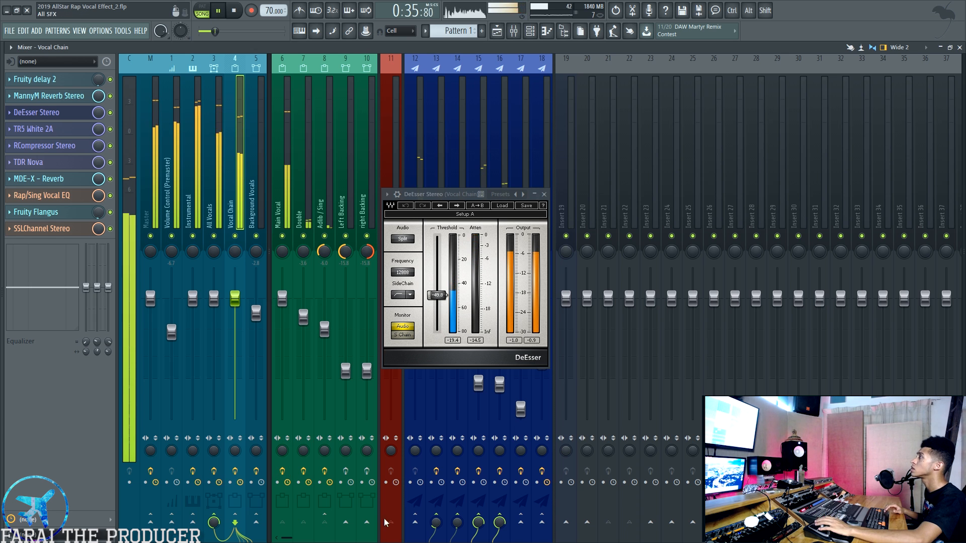
key("space")
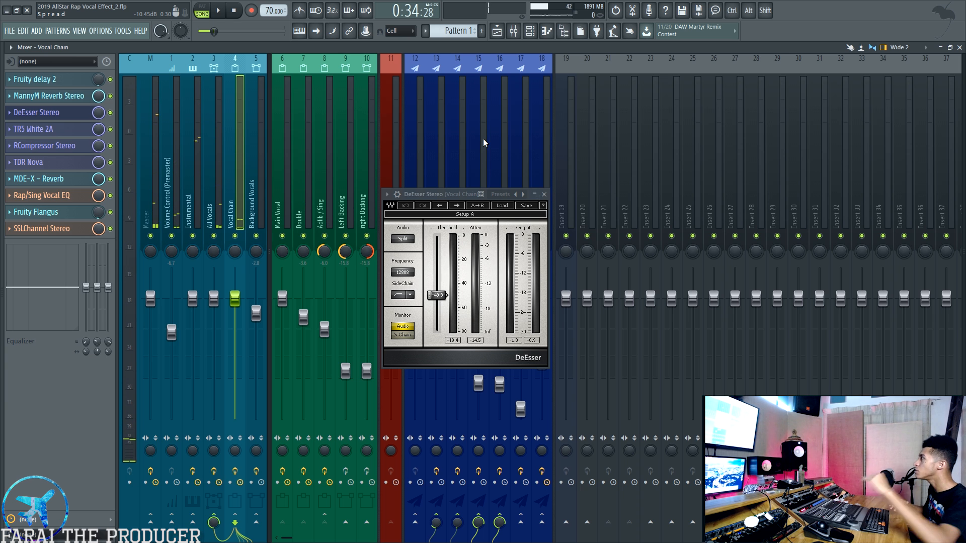
left_click_drag(426, 197, 436, 165)
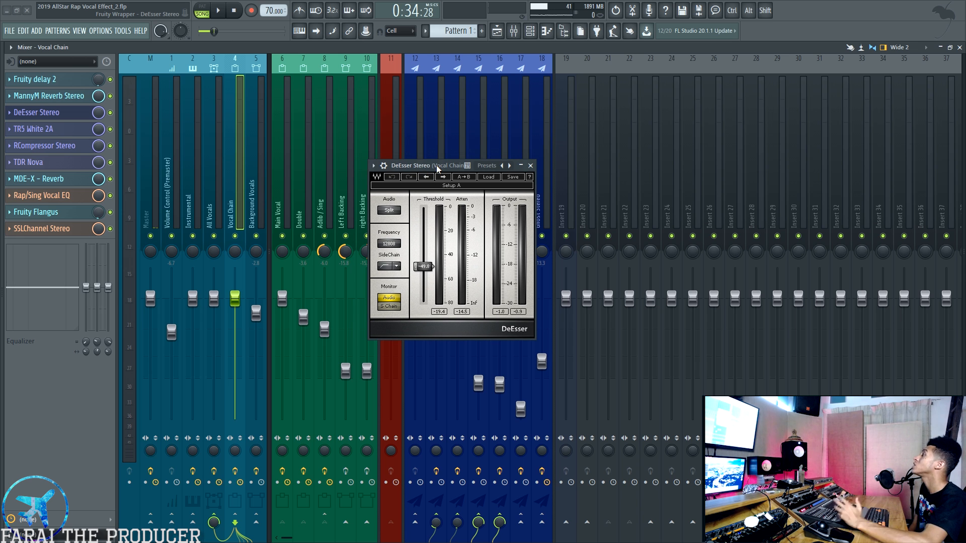
left_click_drag(429, 166, 418, 171)
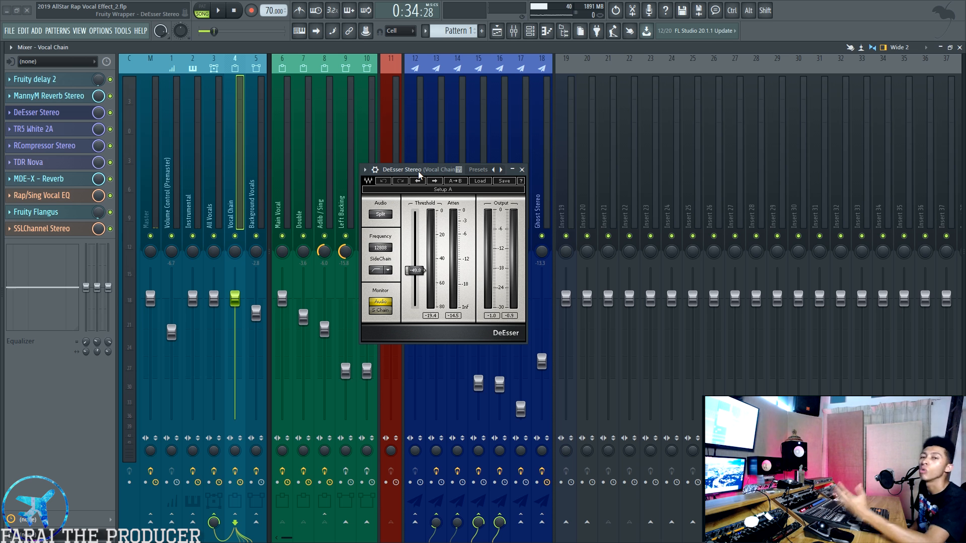
left_click_drag(419, 171, 420, 171)
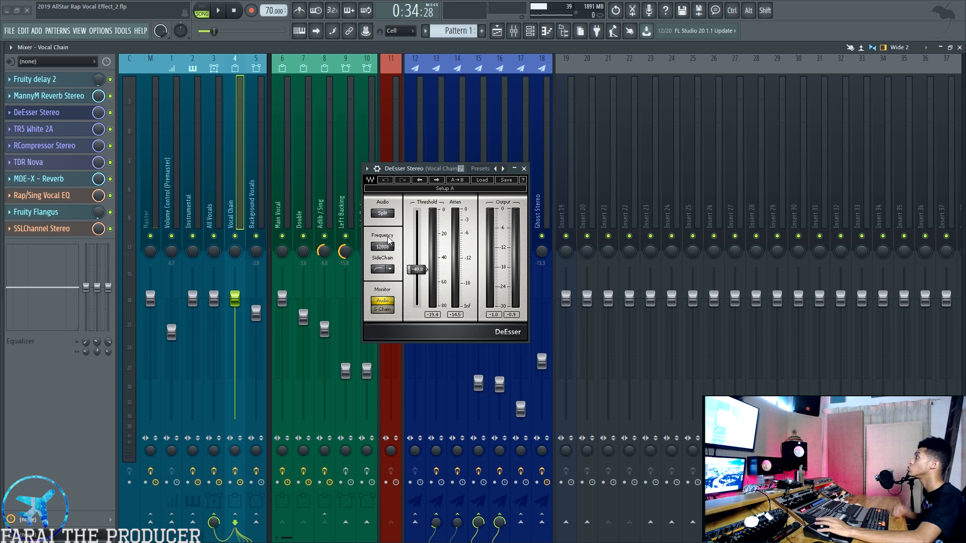
Try a lower threshold and an adjusted frequency in the DeEsser, undo both changes and close its window
left_click_drag(421, 278, 420, 299)
left_click_drag(395, 245, 395, 258)
left_click(386, 181)
left_click(386, 181)
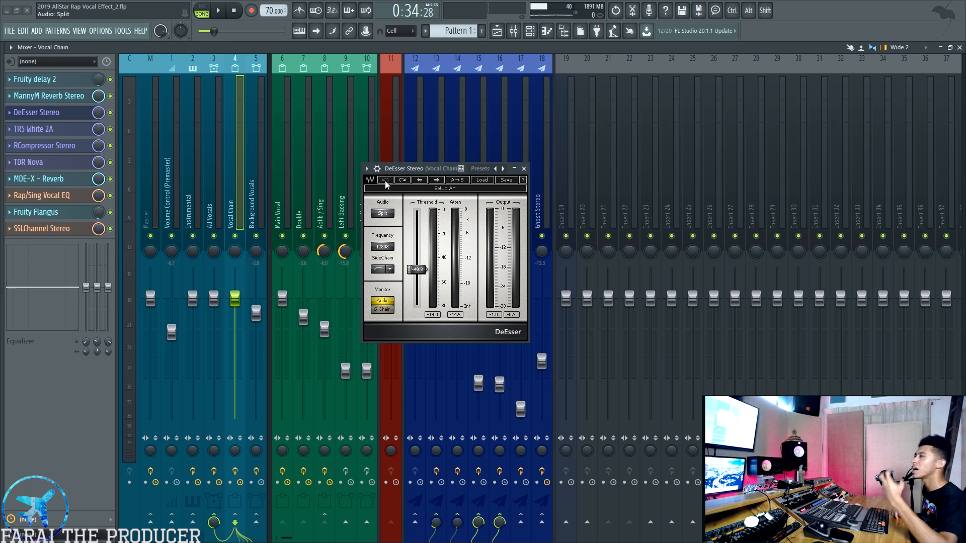
left_click(524, 169)
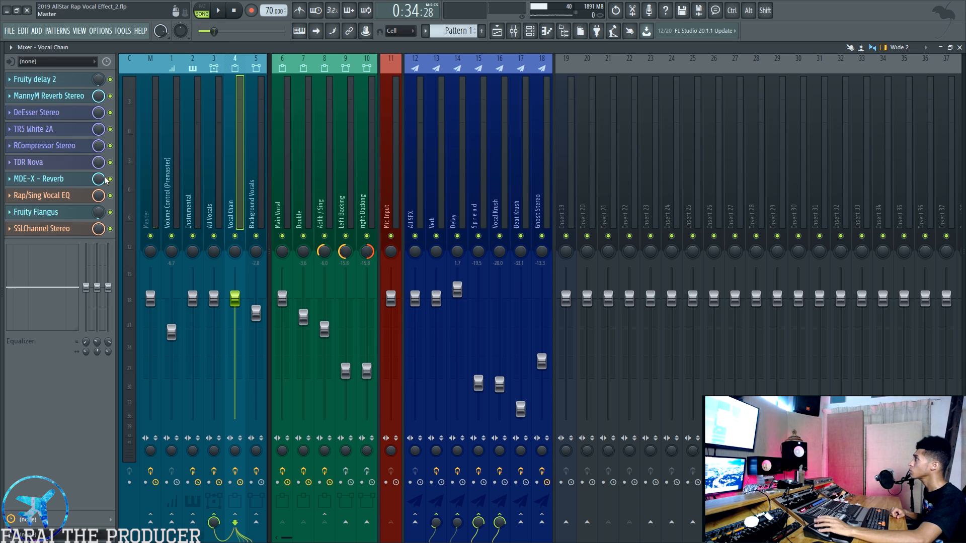
Open TR5 White 2A on the Vocal Chain, show the playlist and set the playback position to about bar 12.5
left_click(35, 130)
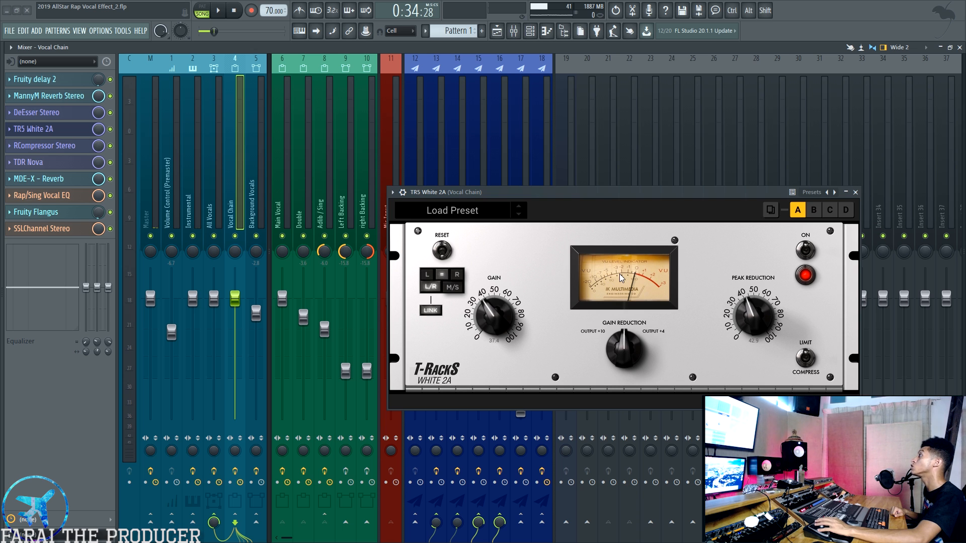
left_click(498, 33)
scroll(371, 144, "down", 2)
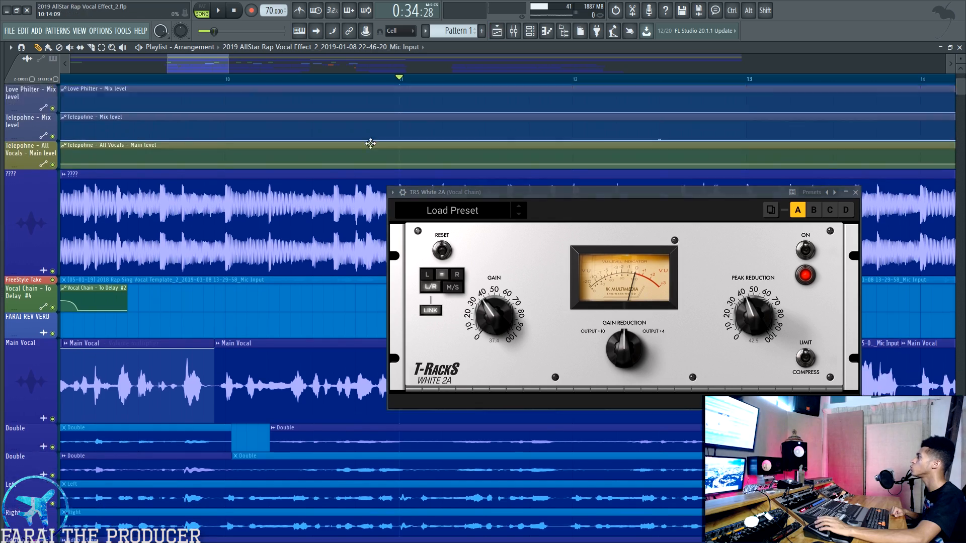
scroll(253, 87, "down", 5)
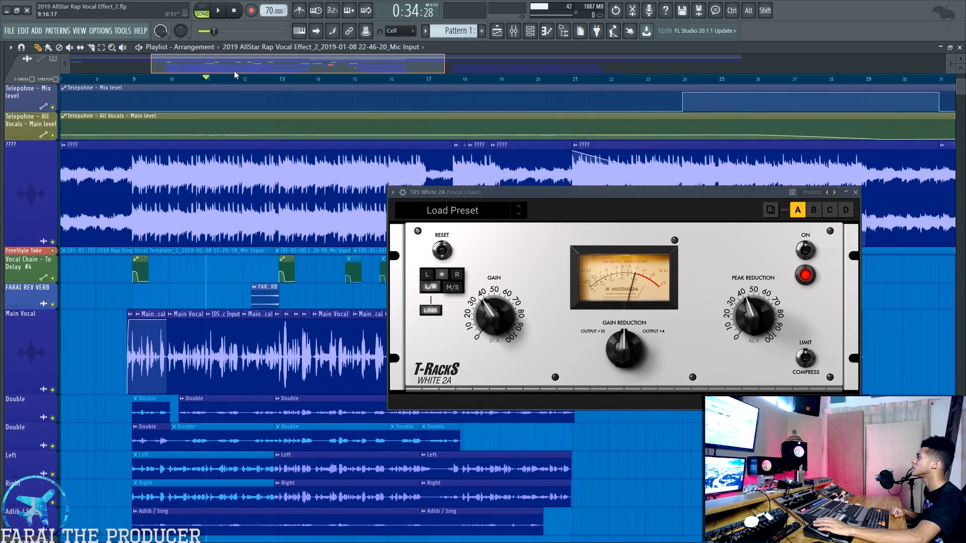
left_click(236, 80)
scroll(236, 80, "up", 5)
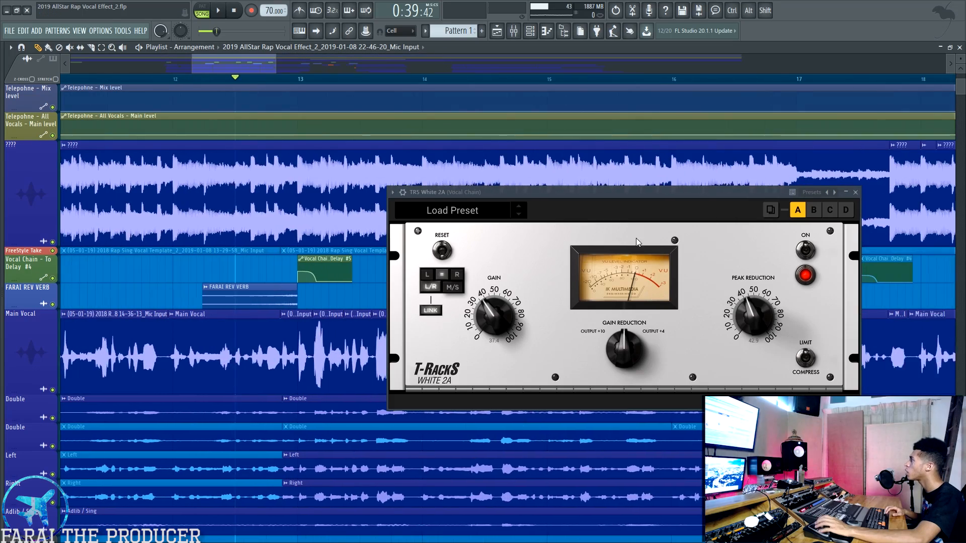
Play the vocal passage while watching the White 2A gain reduction meter, stop playback and put the compressor window away
left_click_drag(610, 190, 672, 213)
key("space")
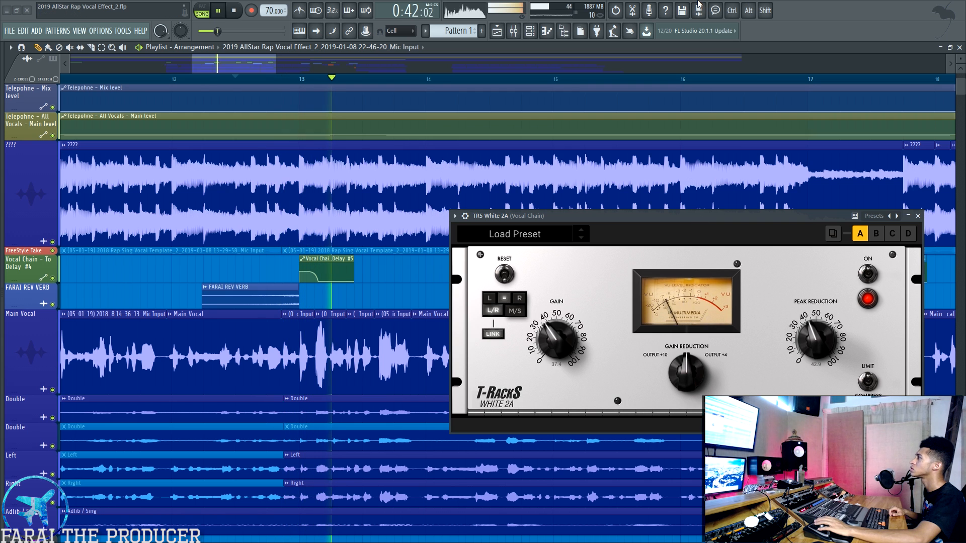
key("space")
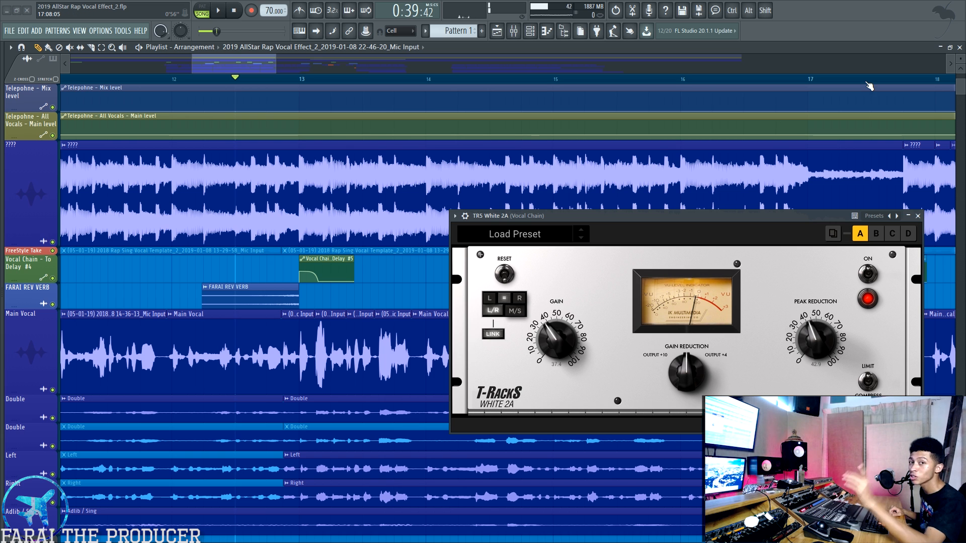
left_click(918, 216)
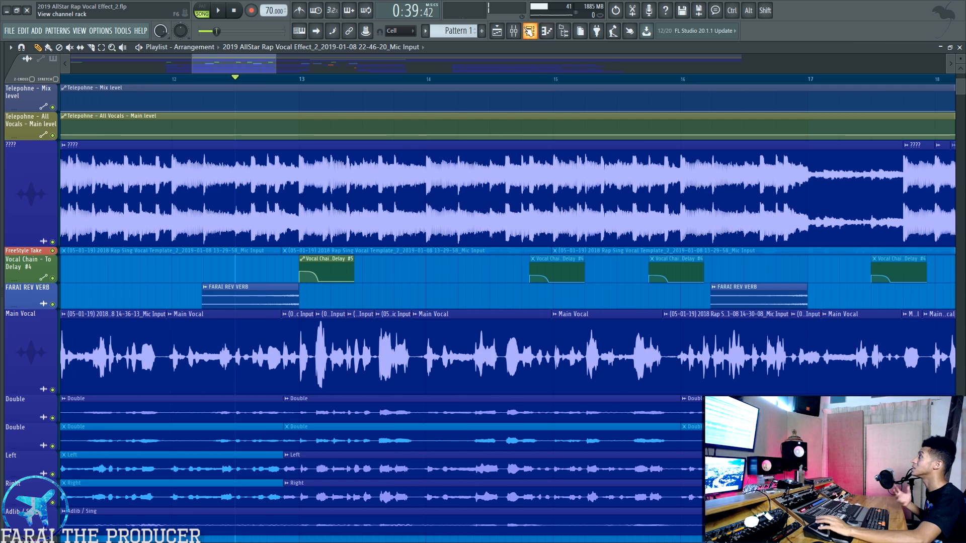
Return to the mixer, open RCompressor Stereo on the Vocal Chain and place its window over the middle mixer tracks
left_click(513, 31)
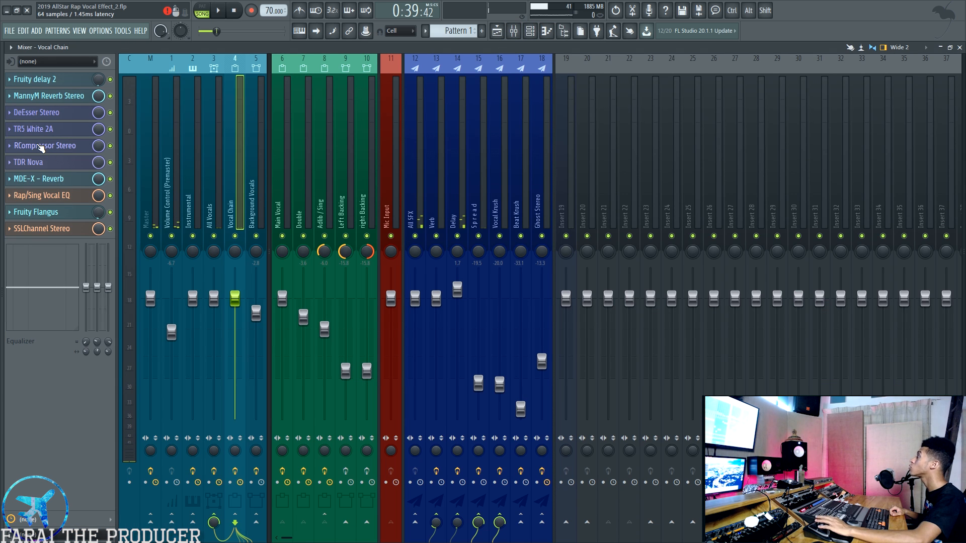
left_click(40, 145)
left_click_drag(296, 232, 415, 201)
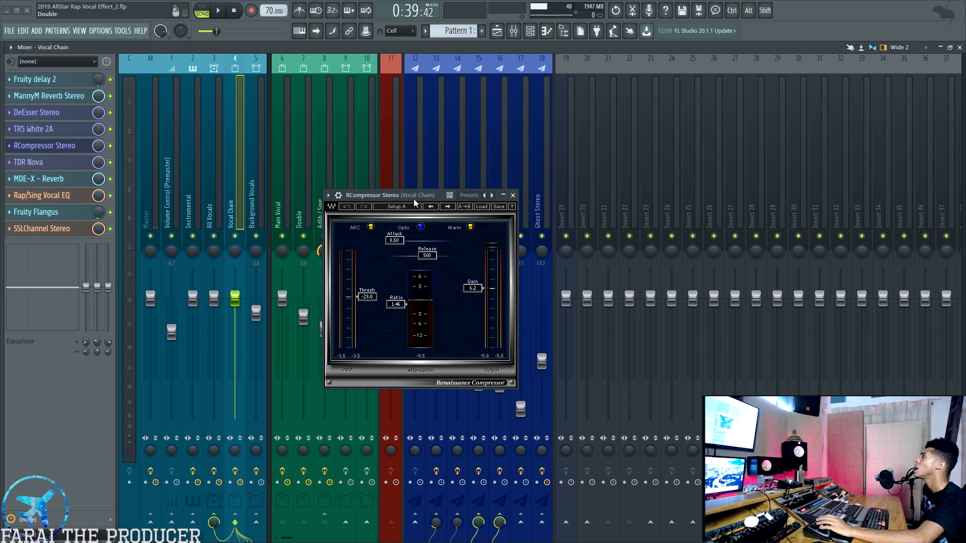
left_click_drag(414, 202, 421, 197)
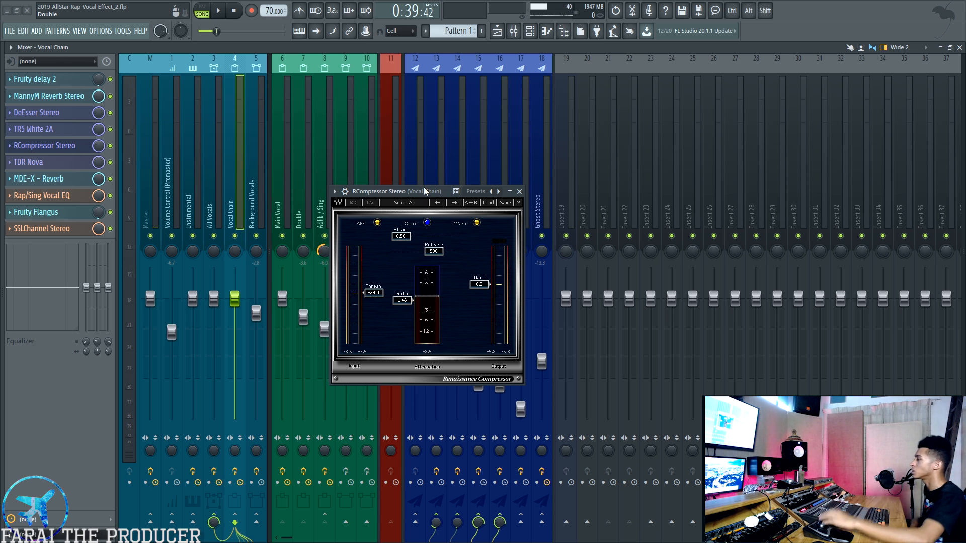
left_click_drag(424, 191, 431, 196)
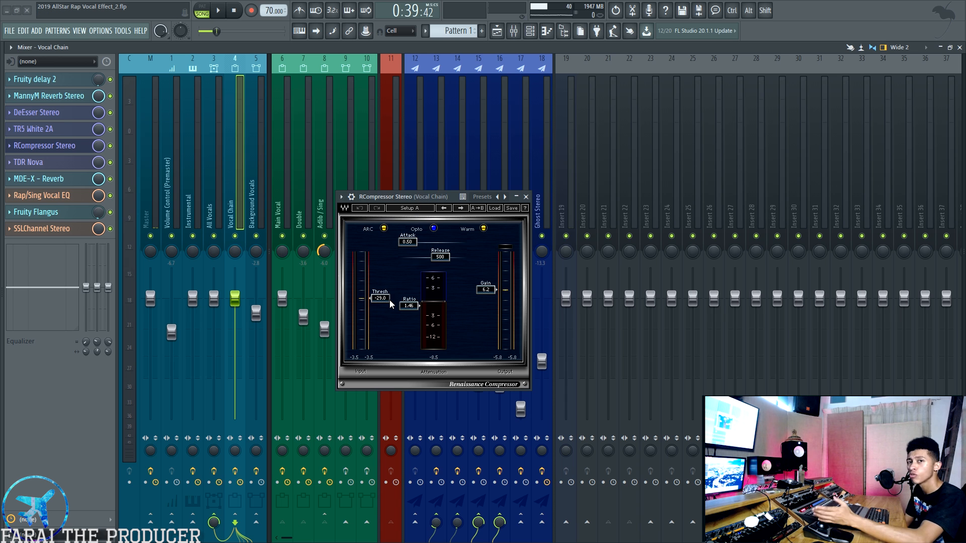
left_click_drag(411, 200, 423, 195)
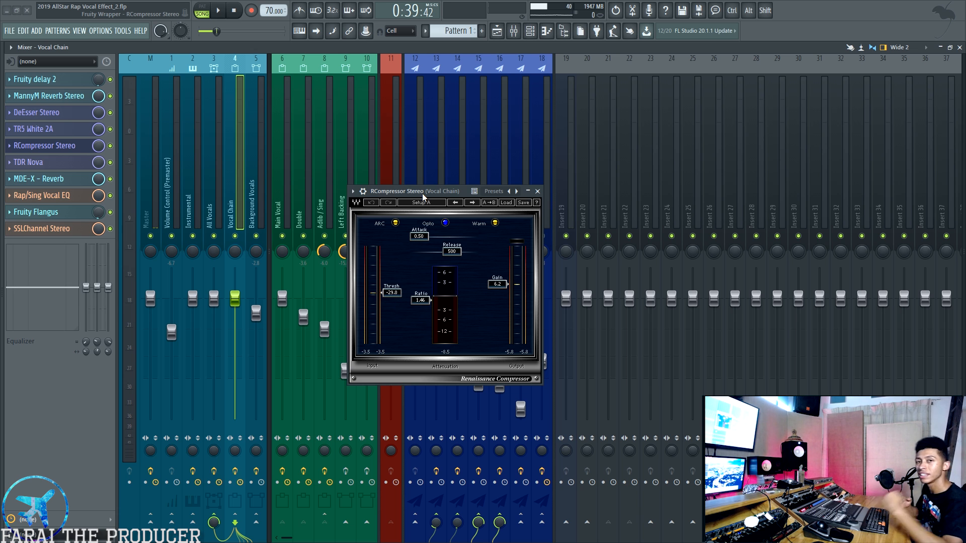
left_click_drag(423, 196, 426, 185)
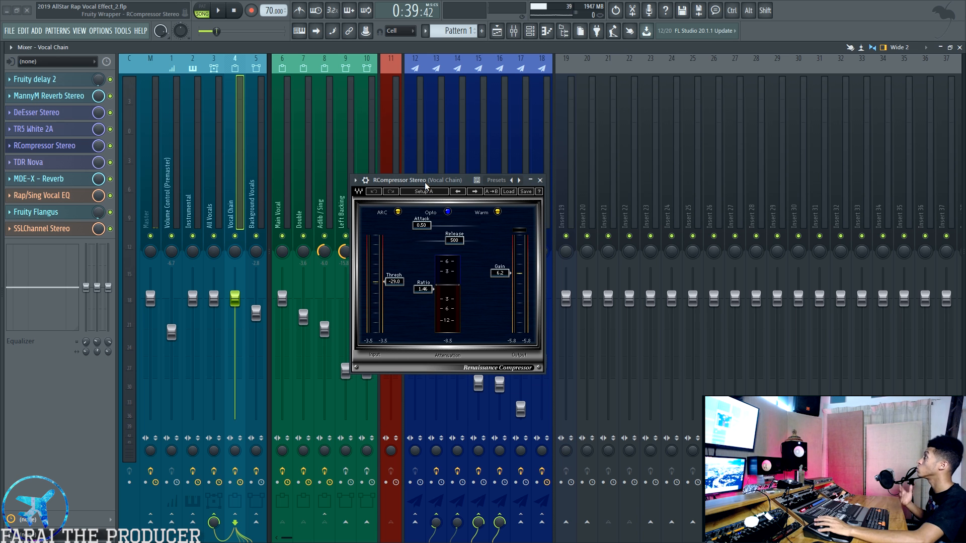
Reopen TR5 White 2A and place the RCompressor window beside it to compare both compressors
left_click(35, 129)
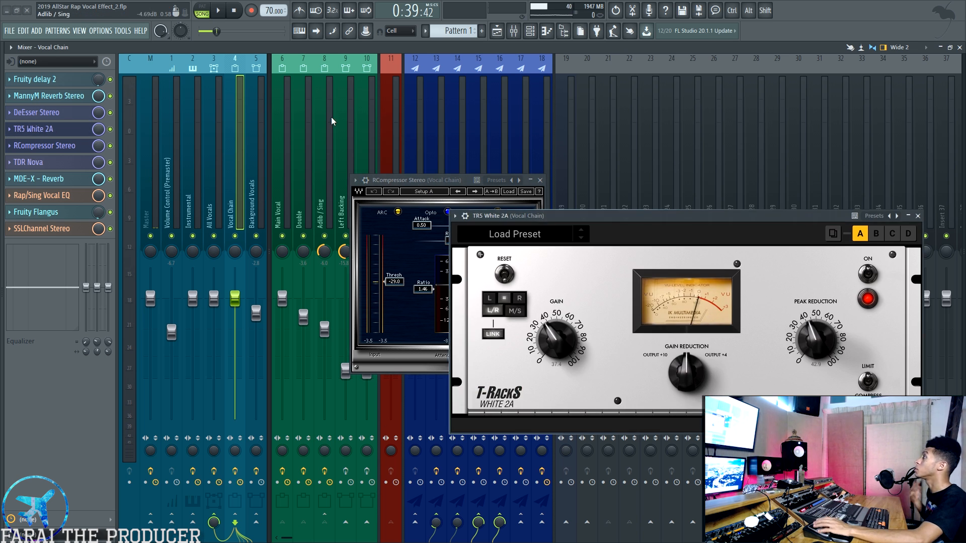
left_click_drag(434, 181, 337, 216)
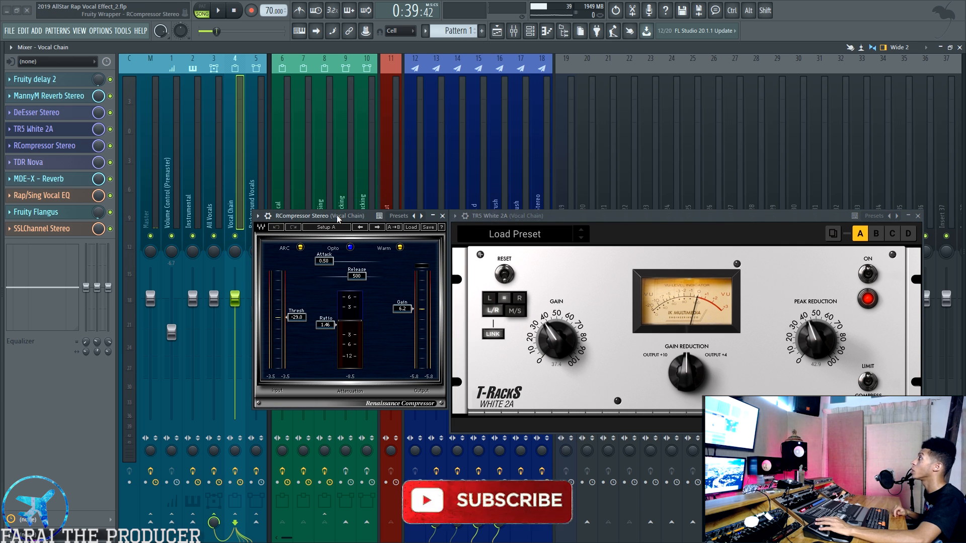
left_click(548, 217)
mouse_move(548, 217)
left_mouse_down()
mouse_move(563, 218)
mouse_move(548, 216)
left_mouse_up()
left_click(299, 216)
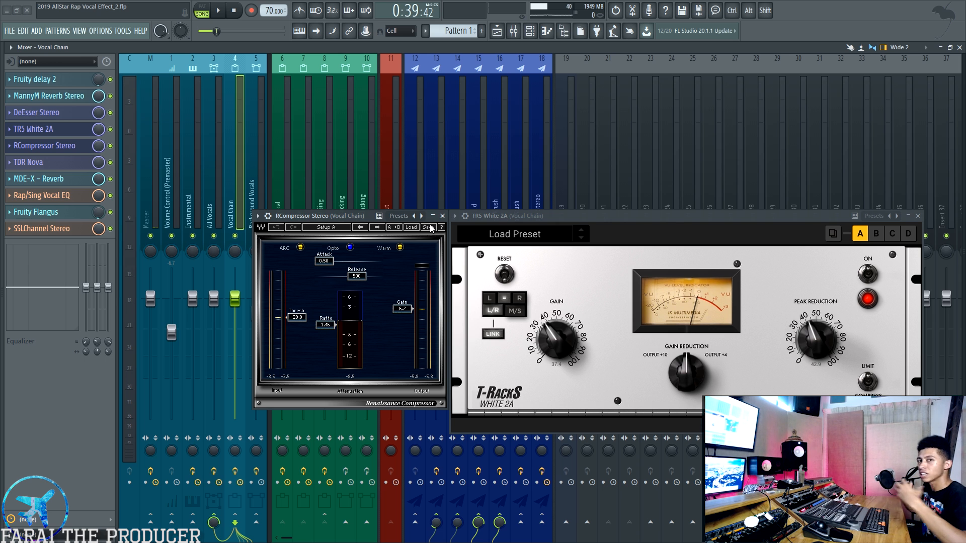
Switch the RCompressor's Opto and Warm modes to their alternatives and restore both
left_click(351, 248)
left_click(399, 248)
left_click(399, 248)
left_click(351, 248)
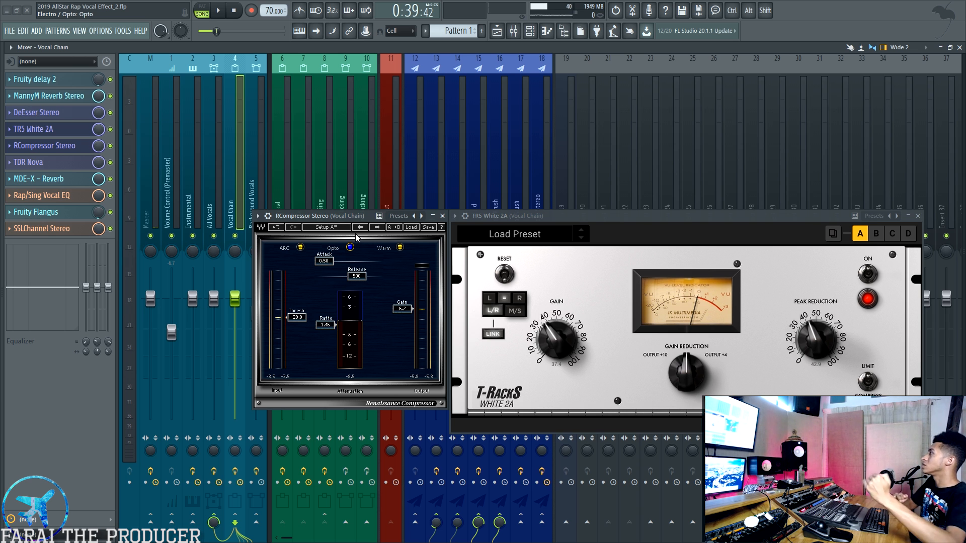
Reset the RCompressor's attenuation peak reading, play the passage to examine its gain reduction and stop playback
left_click(351, 377)
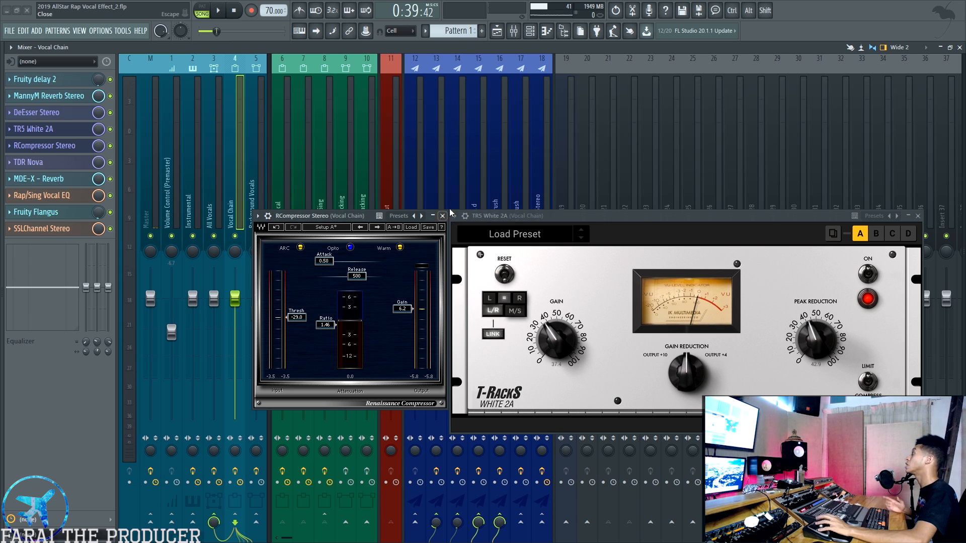
key("space")
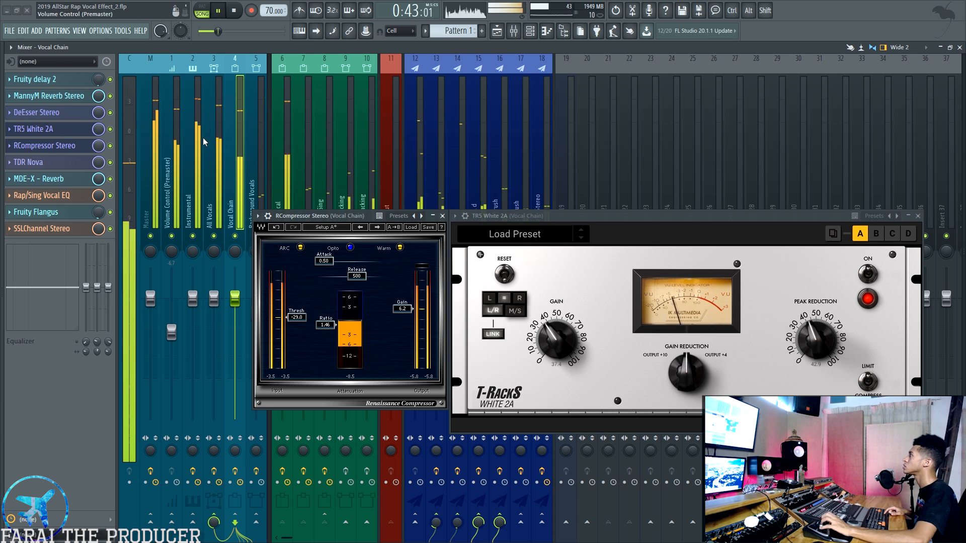
key("space")
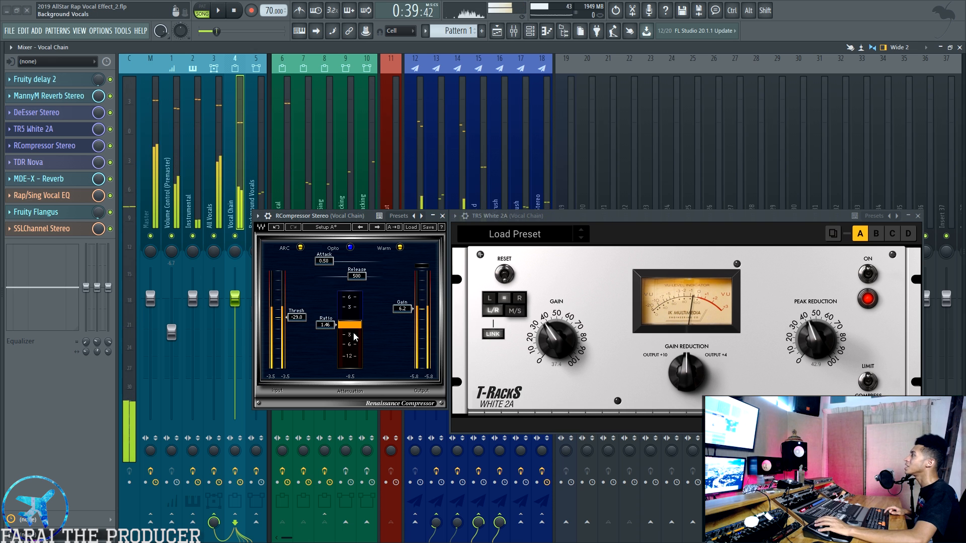
Close the RCompressor window, reposition the White 2A window and close it too
left_click(442, 216)
left_click_drag(581, 216, 463, 205)
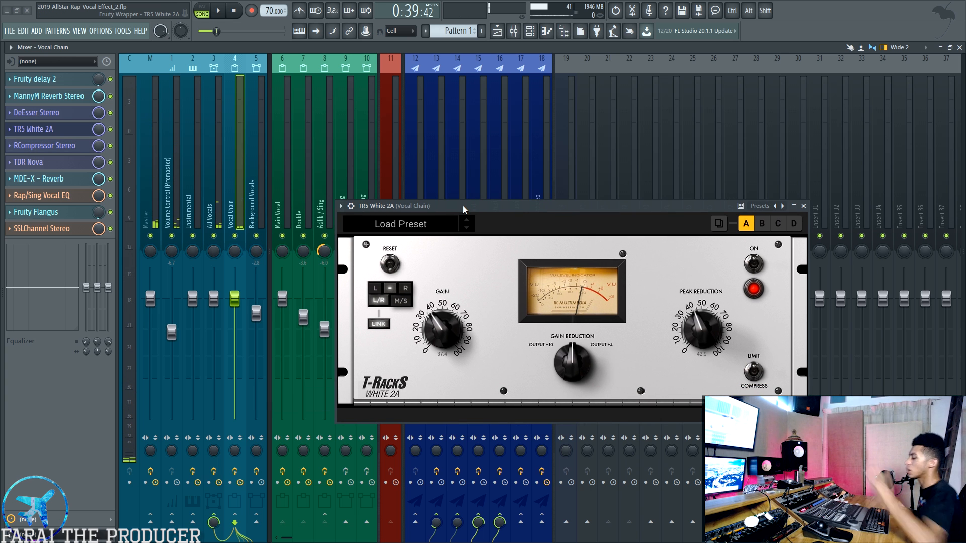
left_click_drag(647, 208, 589, 211)
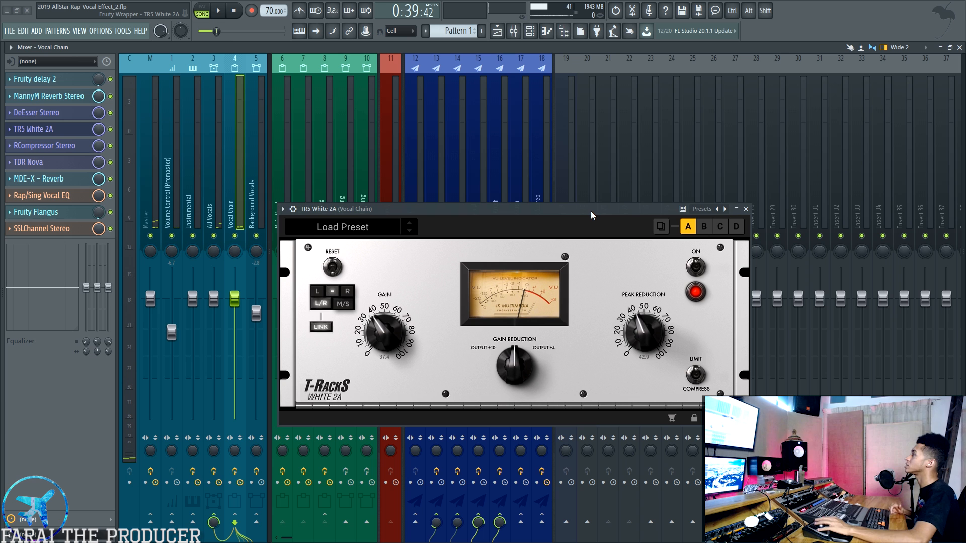
left_click(746, 208)
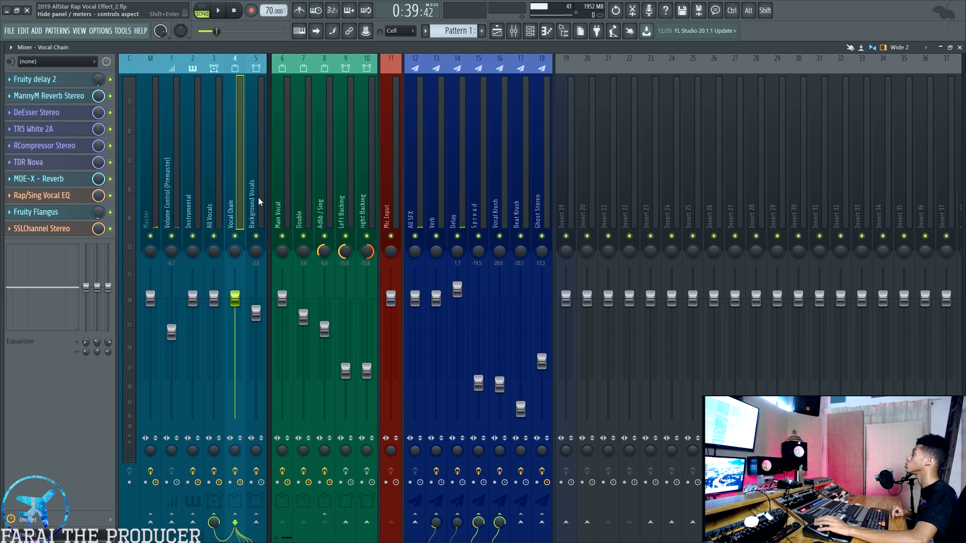
Open TDR Nova on the Vocal Chain and move its window down over the mixer to examine its settings
left_click(35, 162)
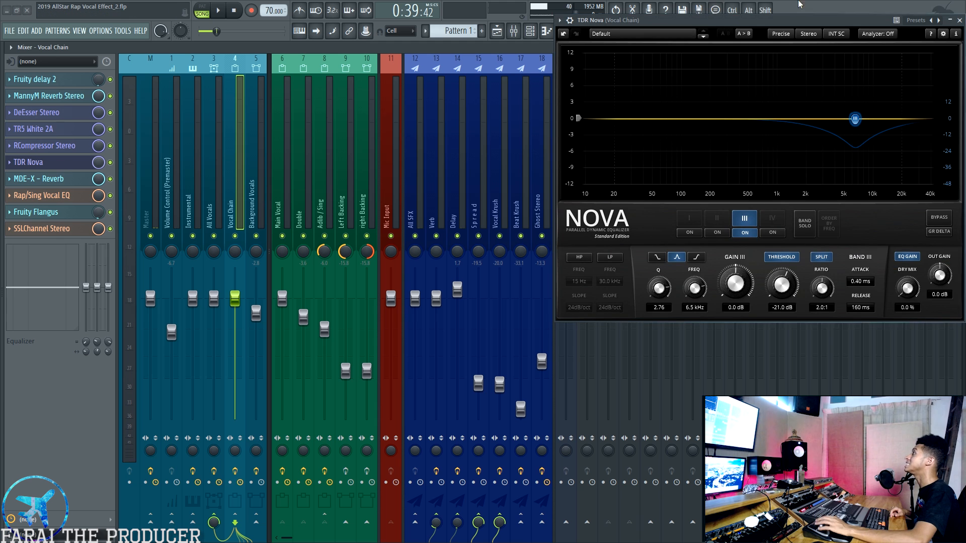
left_click_drag(799, 26, 765, 91)
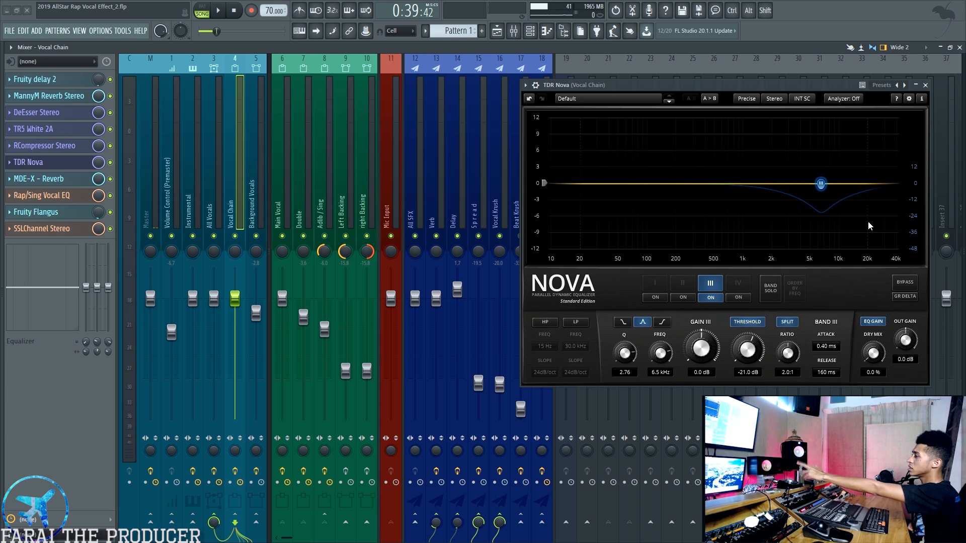
left_click_drag(789, 88, 771, 103)
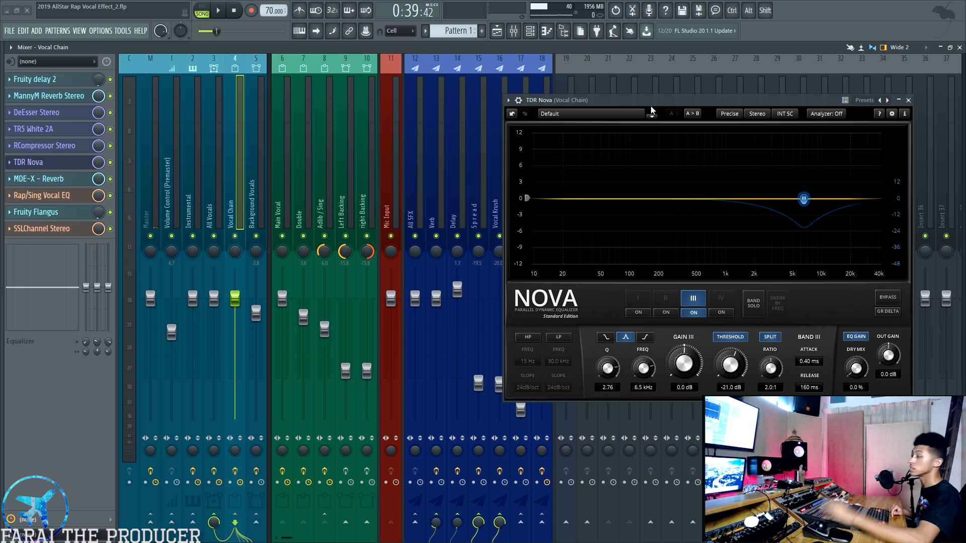
left_click_drag(651, 102, 593, 131)
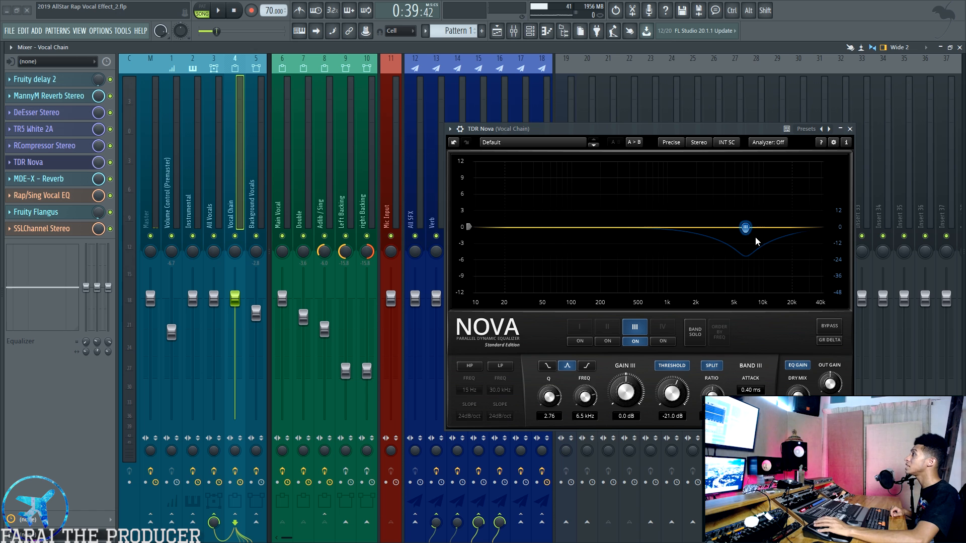
Bypass and re-enable TDR Nova on the Vocal Chain, play the passage with the effect active and stop
left_click(111, 162)
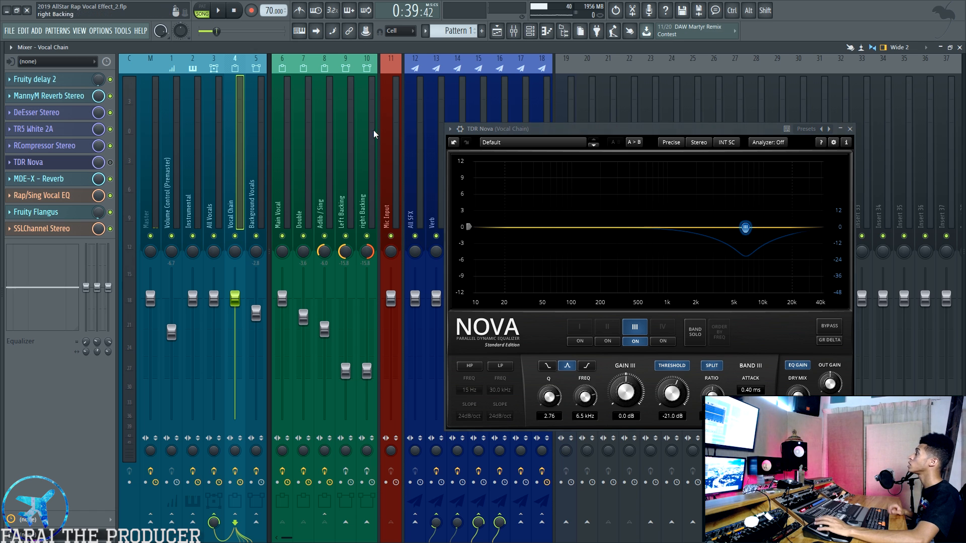
left_click(110, 162)
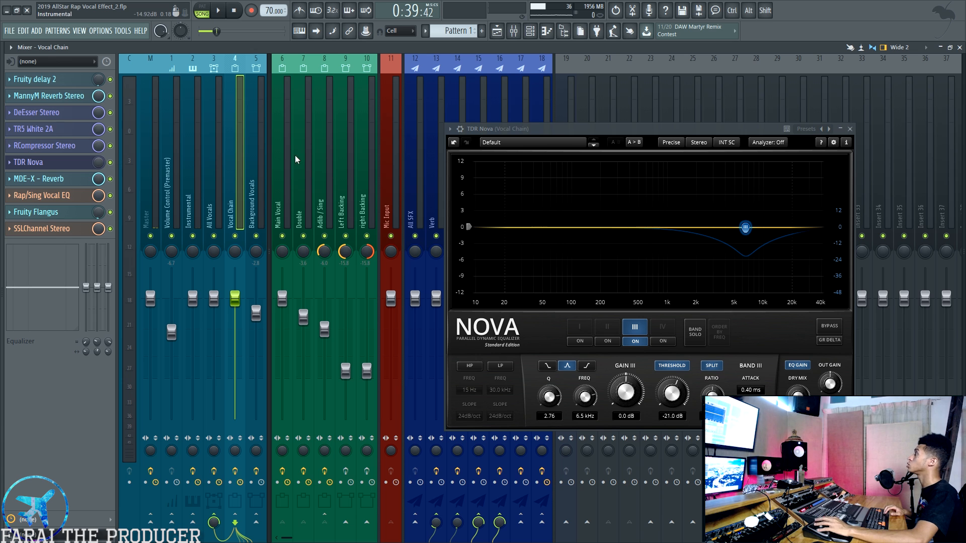
key("space")
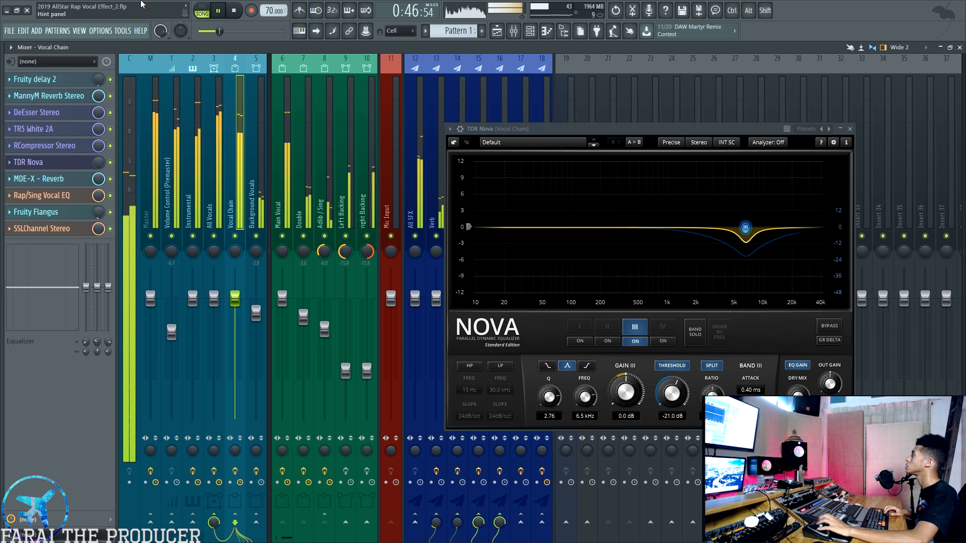
key("space")
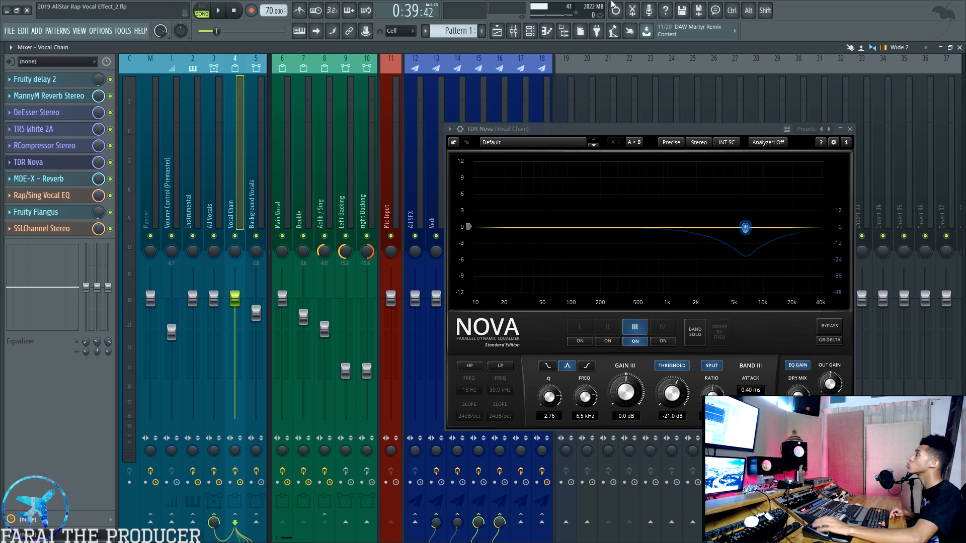
Reposition the TDR Nova window and replay the passage to examine how band III reduces gain around 6.5 kHz
left_click(500, 32)
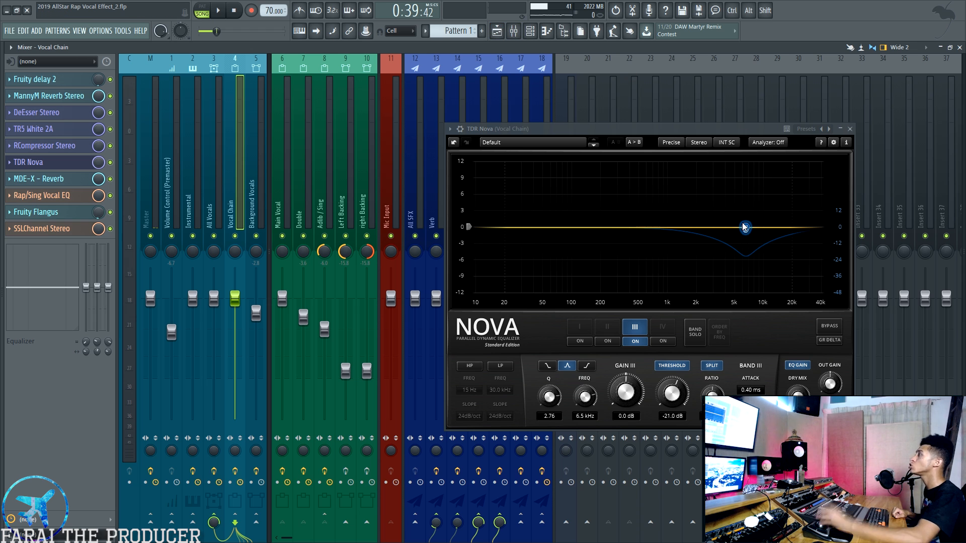
left_click_drag(704, 129, 685, 143)
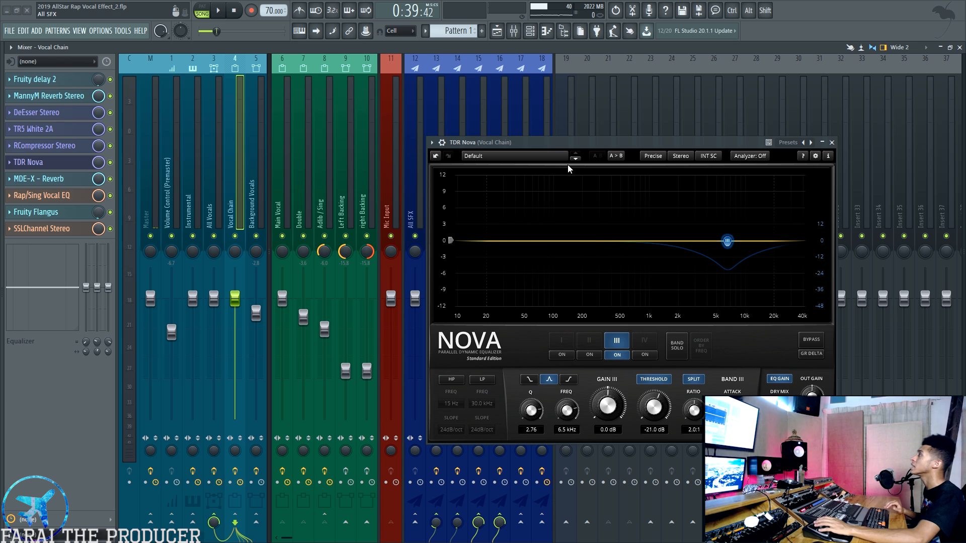
key("space")
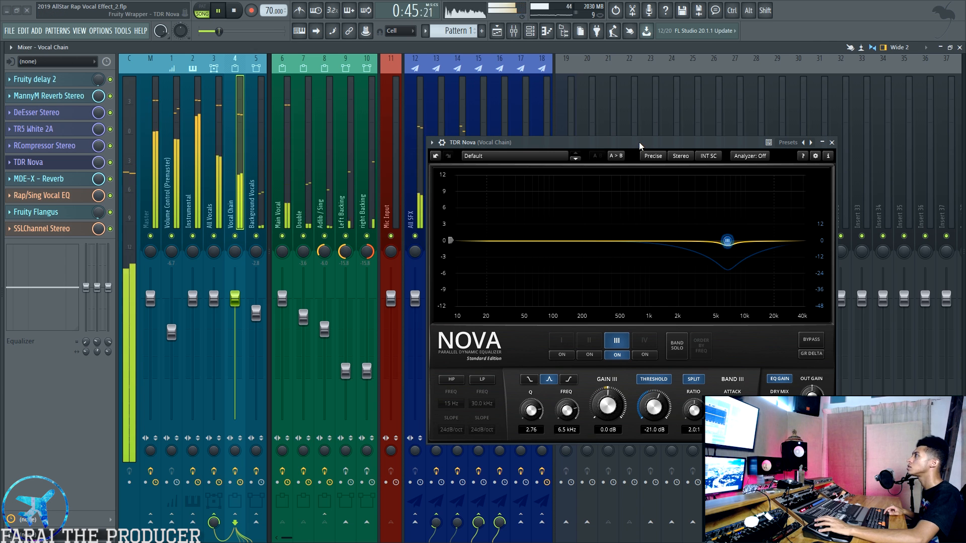
left_click_drag(639, 142, 630, 152)
key("space")
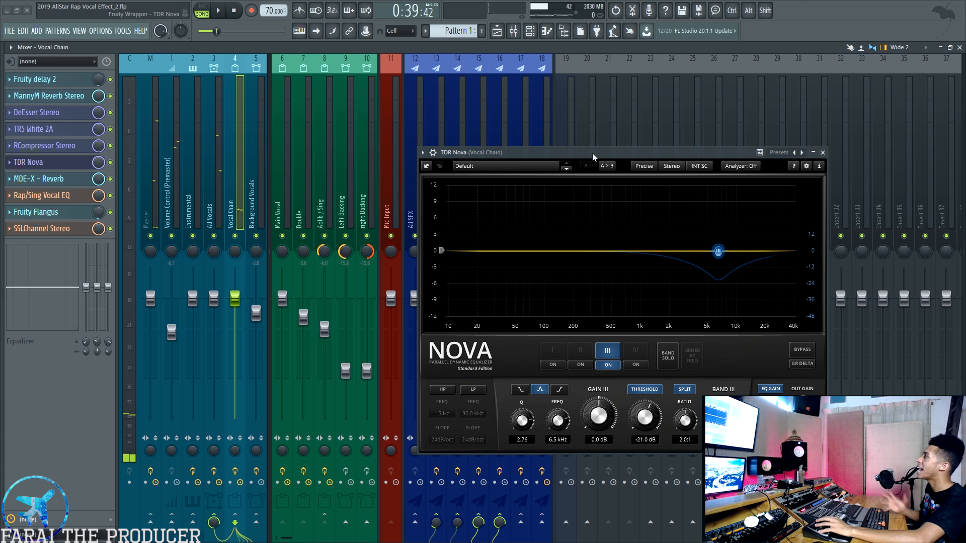
Reposition the TDR Nova window, open MDE-X Reverb on the Vocal Chain, close TDR Nova and move the reverb window up
left_click_drag(593, 153, 550, 159)
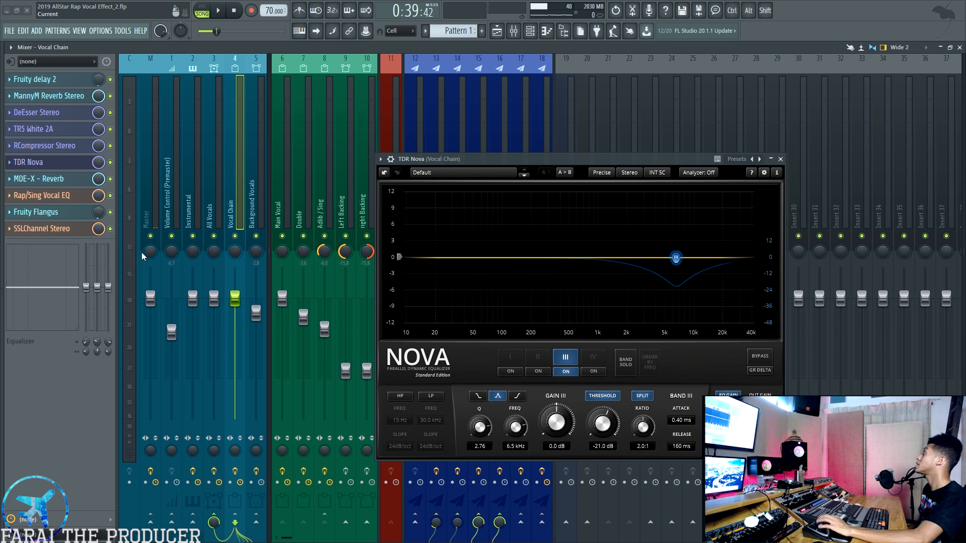
left_click(66, 179)
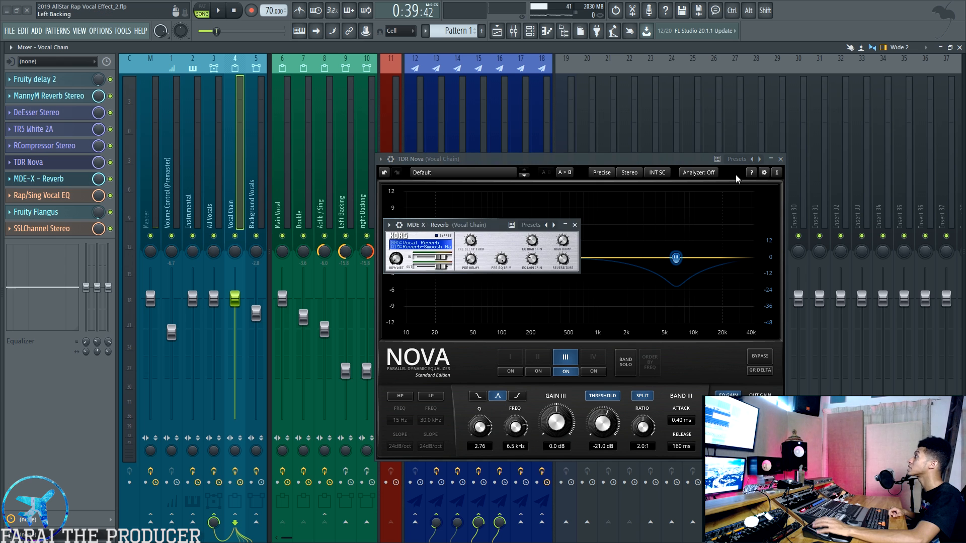
left_click(780, 159)
left_click_drag(437, 226, 444, 183)
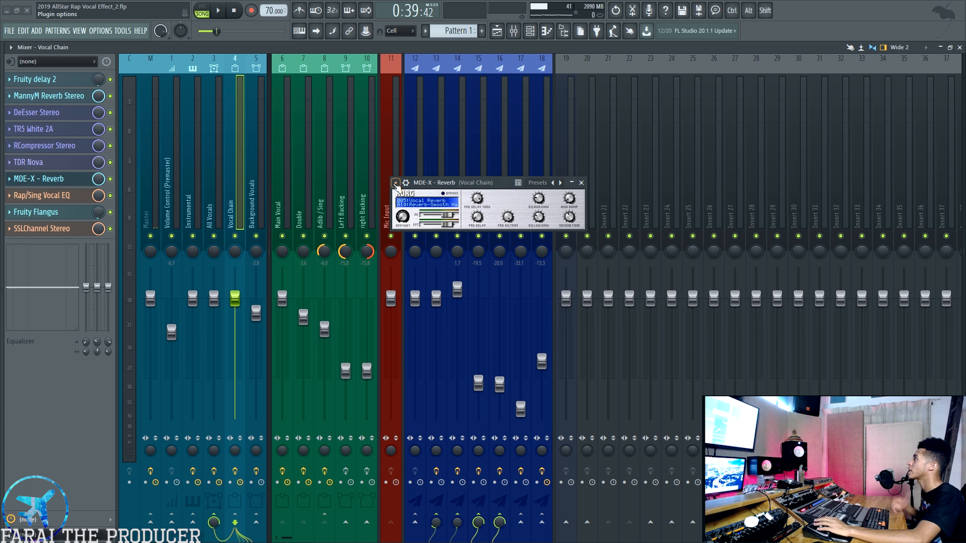
Browse the list of presets for MDE-X Reverb, leave Vocal Reverb loaded and check its Dry/Wet balance
left_click(395, 184)
mouse_move(423, 213)
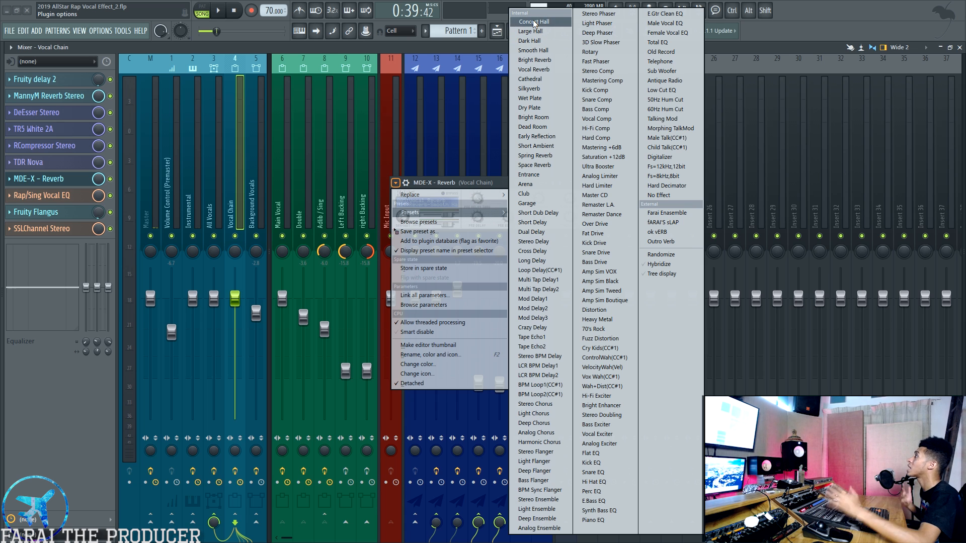
left_click(554, 149)
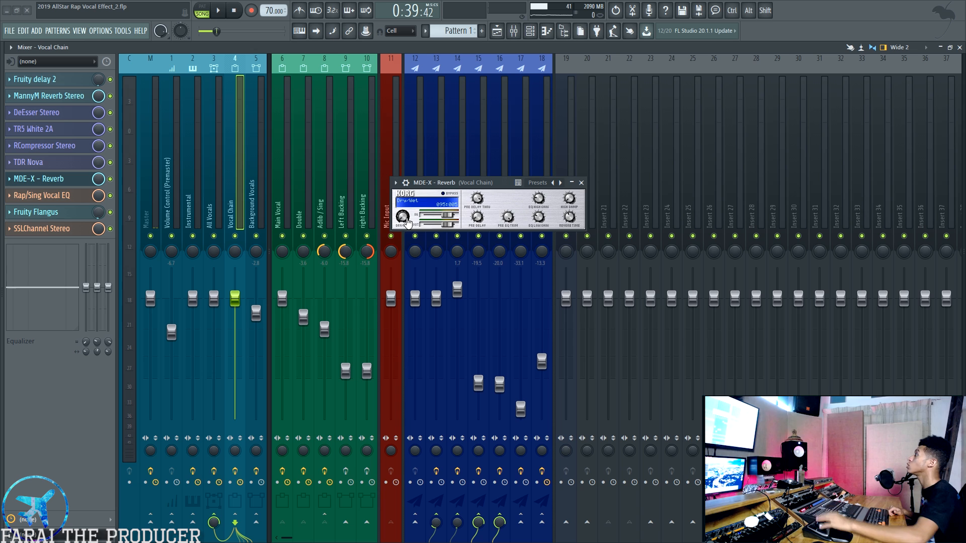
mouse_move(567, 218)
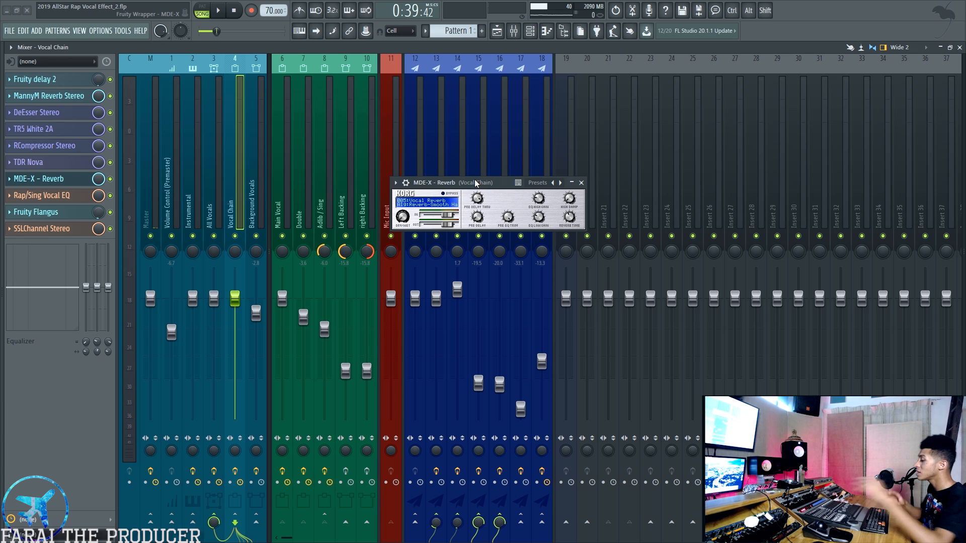
Examine the reverb time and pre-delay in MDE-X Reverb, saving the project and shifting the plugin window up
left_click_drag(476, 183, 475, 170)
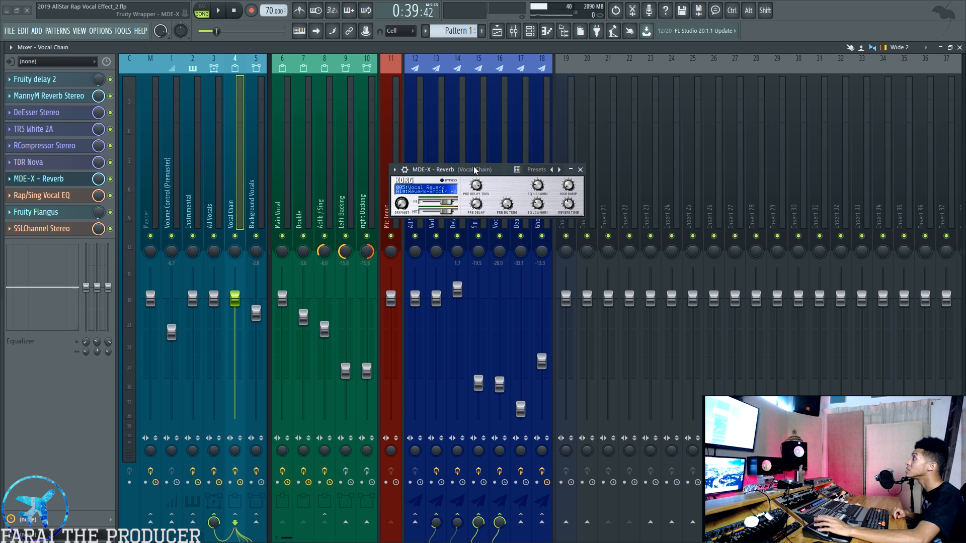
left_click(568, 204)
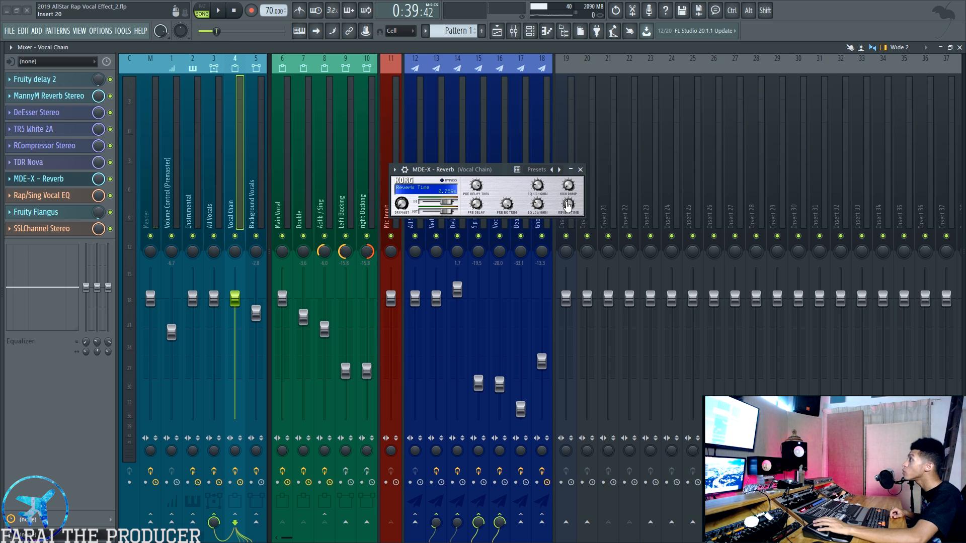
key("ctrl+s")
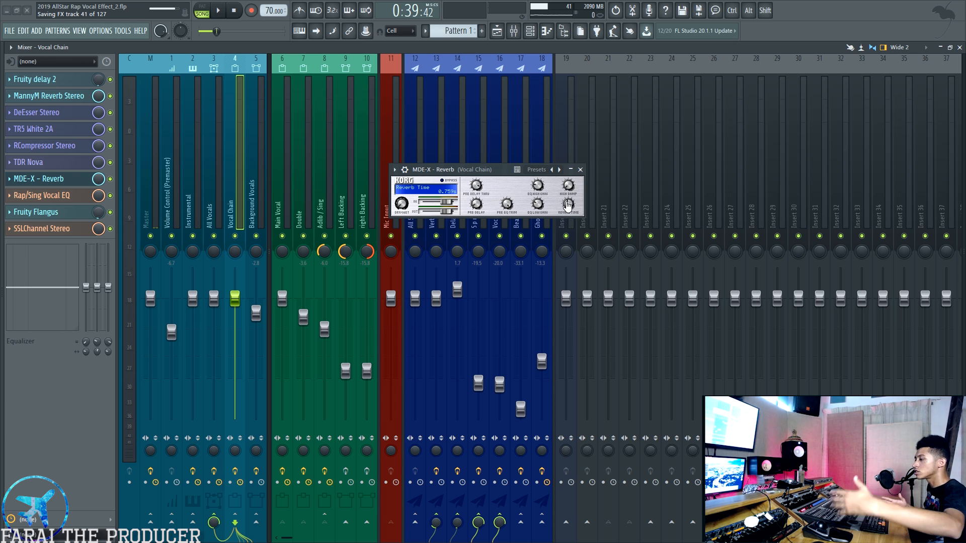
left_click(473, 207)
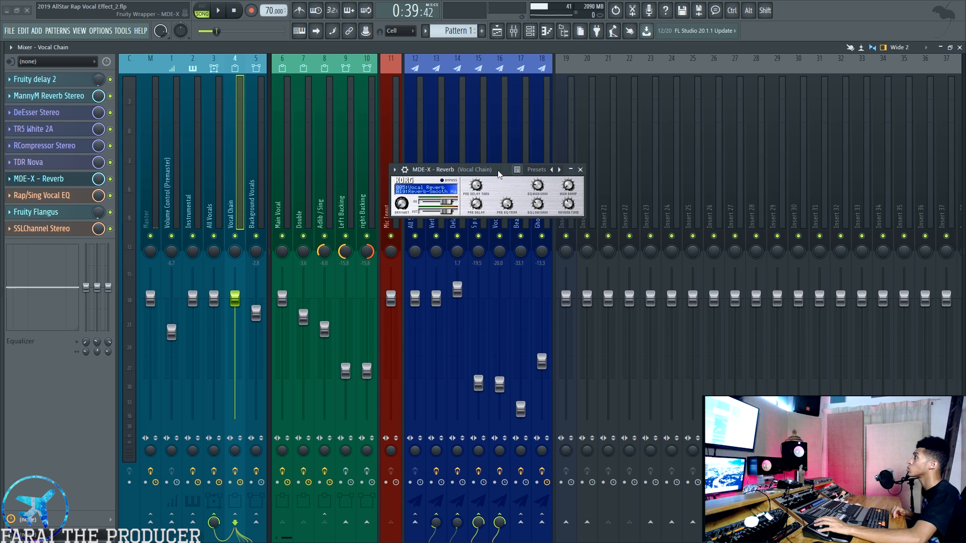
left_click_drag(497, 170, 505, 158)
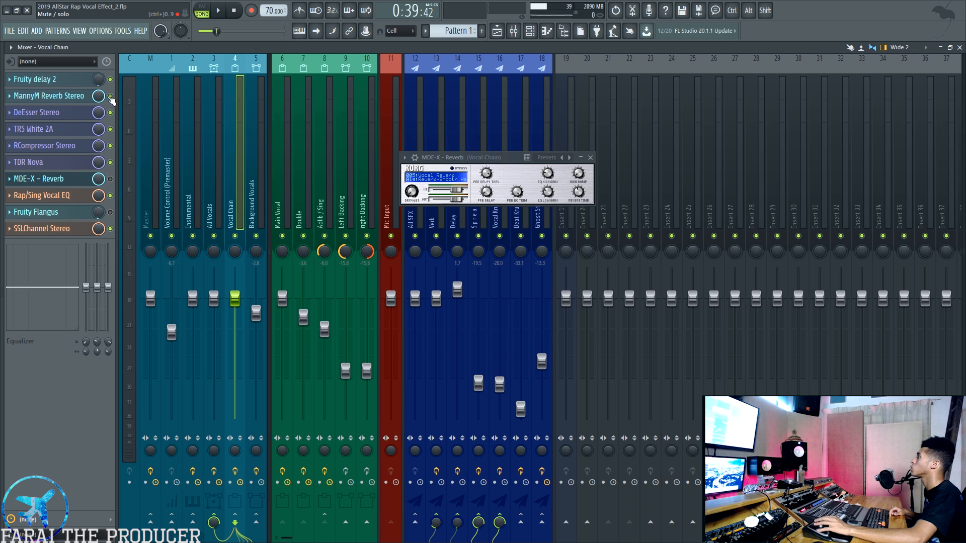
Bypass the delay, both reverbs and Fruity Flangus on the Vocal Chain, play the passage dry and stop
left_click(111, 96)
left_click(110, 79)
key("space")
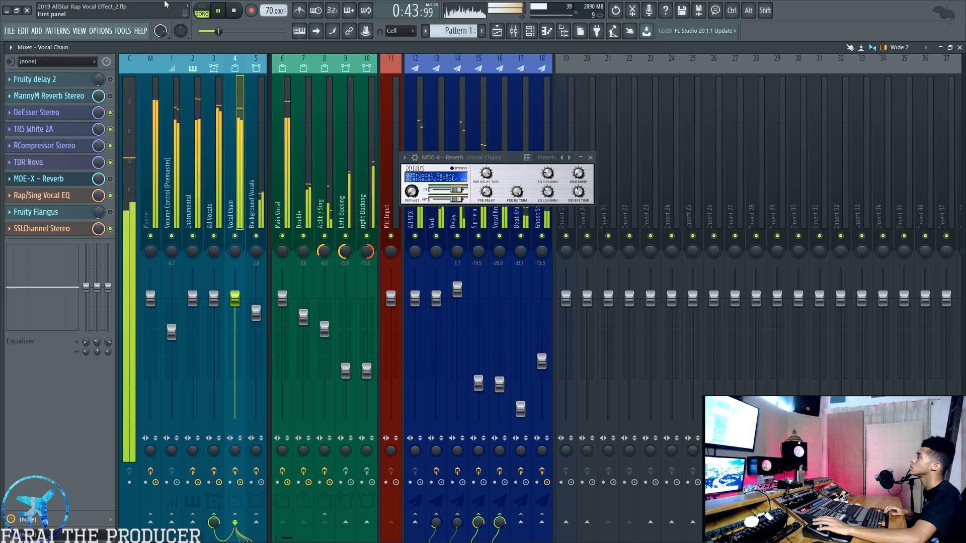
key("space")
Re-enable Fruity Flangus, MDE-X Reverb, MannyM Reverb and Fruity delay 2 on the Vocal Chain, replay the passage and stop
left_click(110, 212)
left_click(110, 179)
left_click(110, 96)
left_click(110, 80)
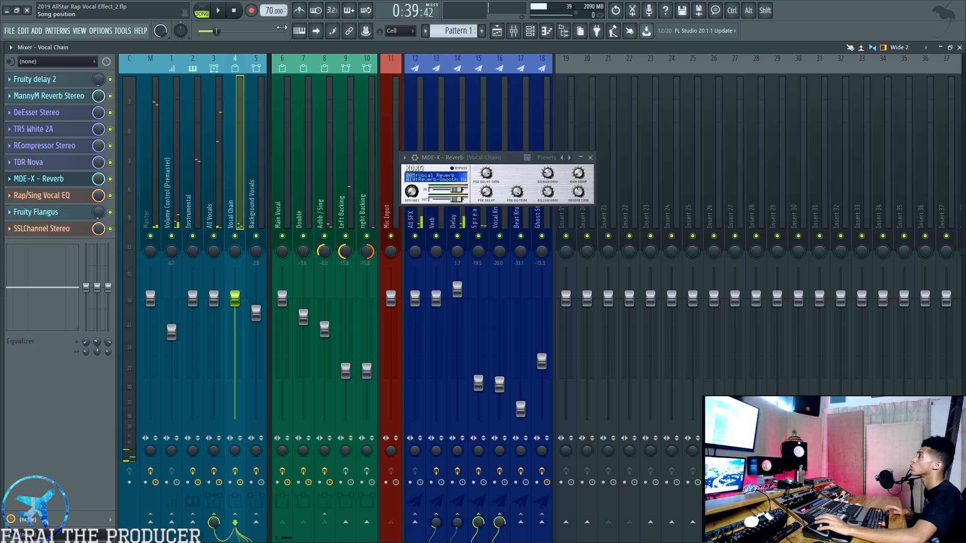
key("space")
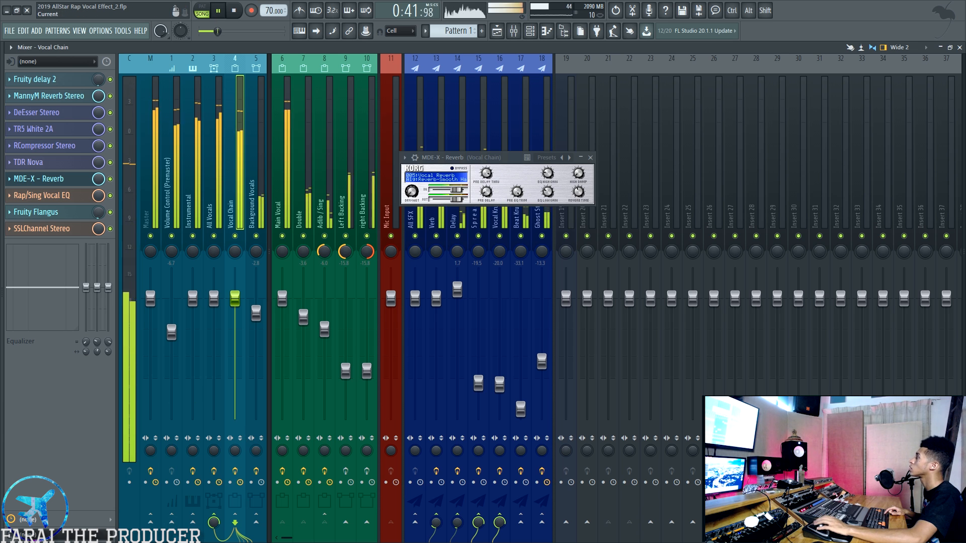
key("space")
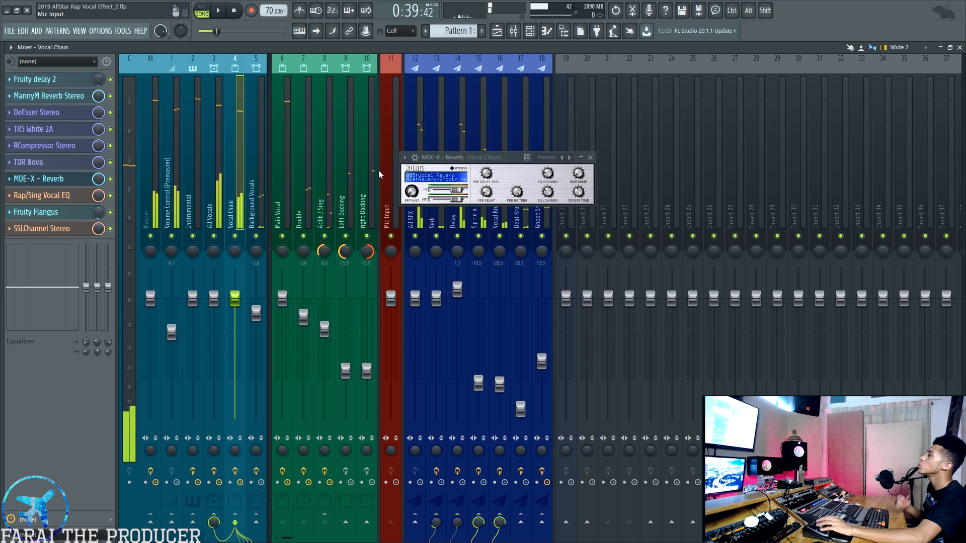
Check the Dry/Wet and Pre Delay Thru values in MDE-X Reverb, reposition its window and close it
mouse_move(411, 198)
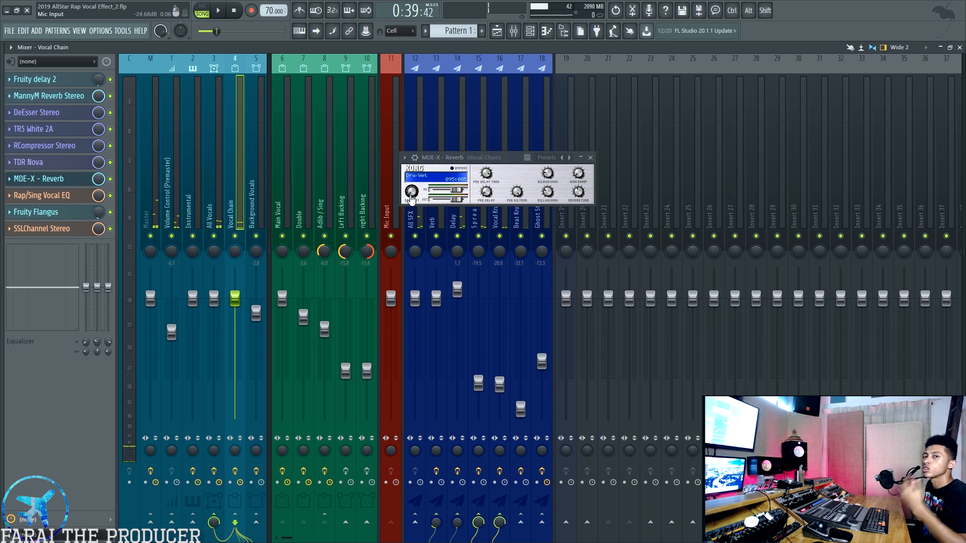
mouse_move(485, 174)
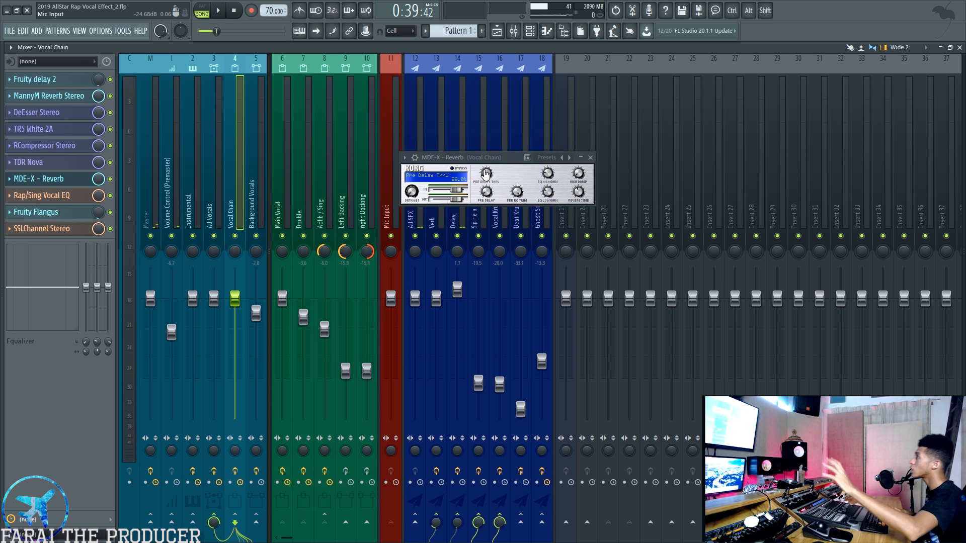
left_click_drag(483, 157, 477, 171)
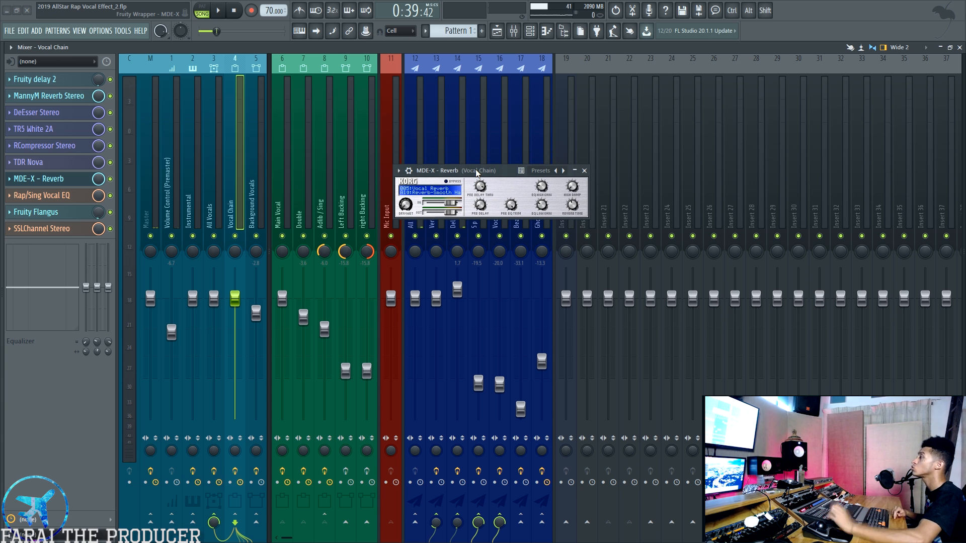
left_click_drag(477, 173, 471, 184)
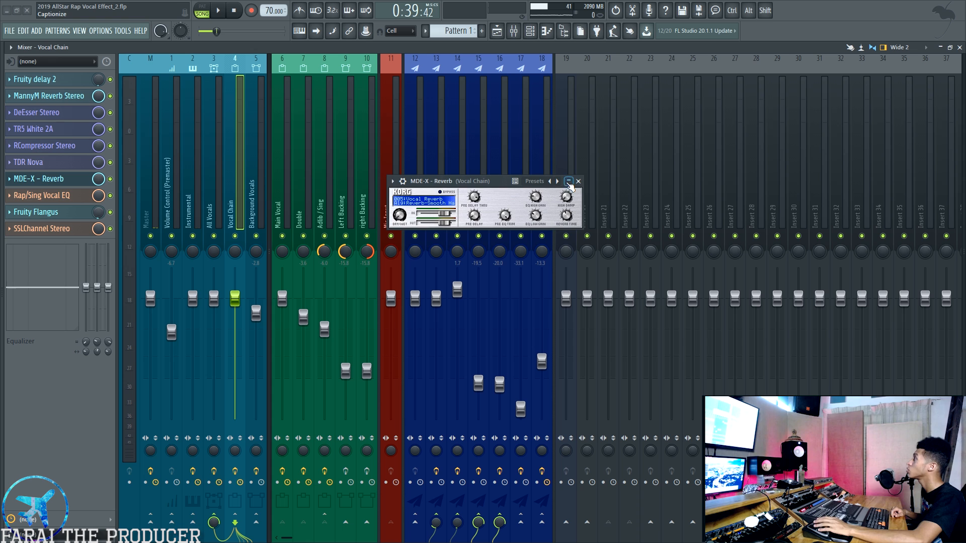
left_click(578, 181)
Open Rap/Sing Vocal EQ on the Vocal Chain, maximize it to examine the EQ curve and restore its window size
left_click(42, 195)
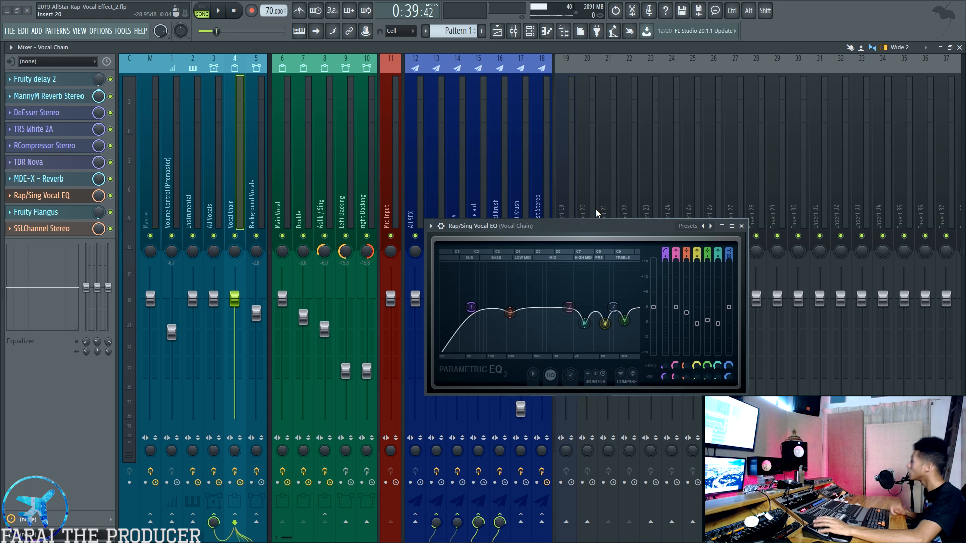
left_click_drag(607, 246, 490, 182)
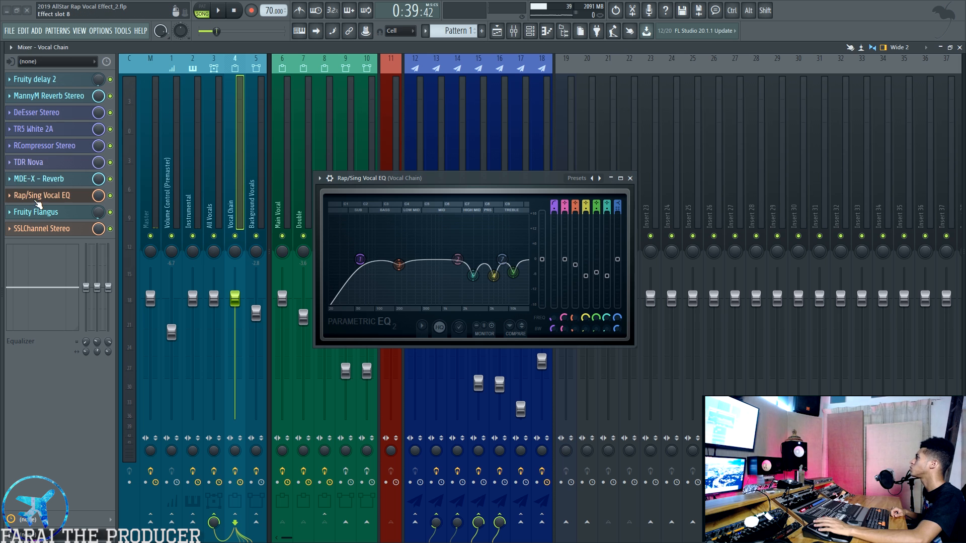
left_click(52, 196)
left_click(51, 196)
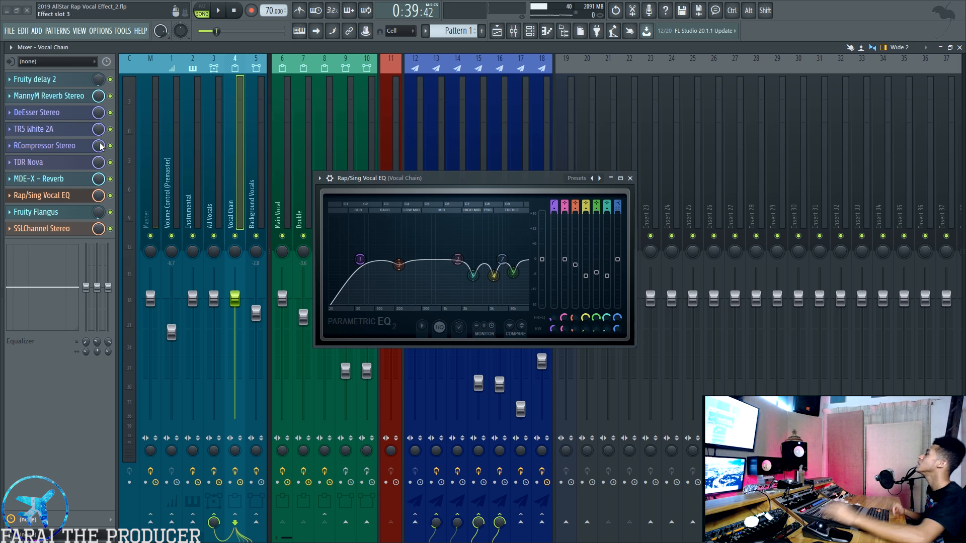
left_click(621, 179)
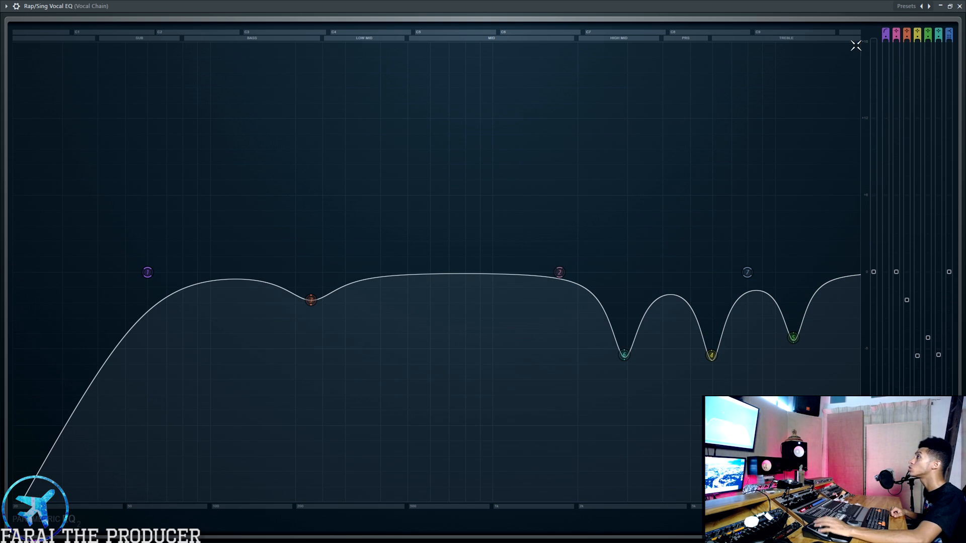
left_click(950, 6)
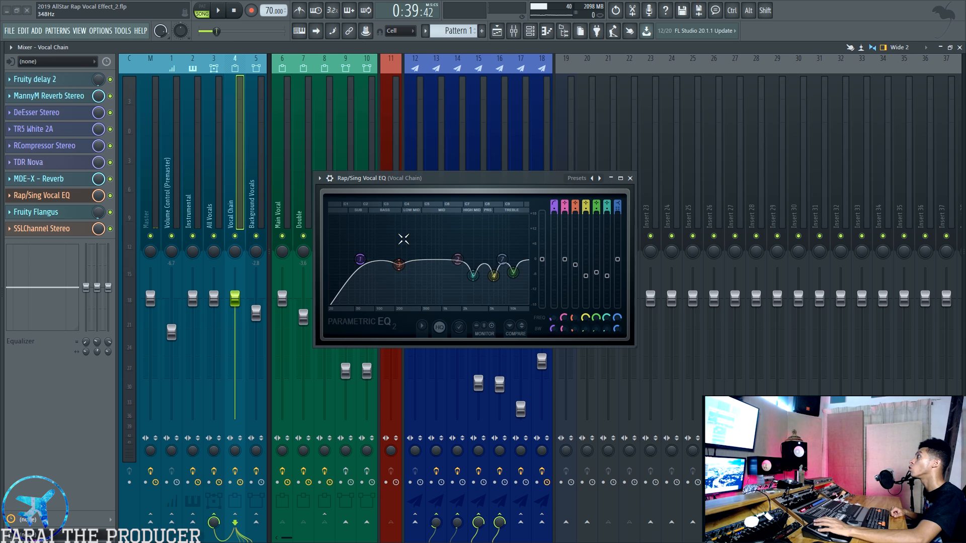
Play the passage while switching Rap/Sing Vocal EQ off and on to compare the vocal, leaving the EQ enabled, and stop
left_click(110, 196)
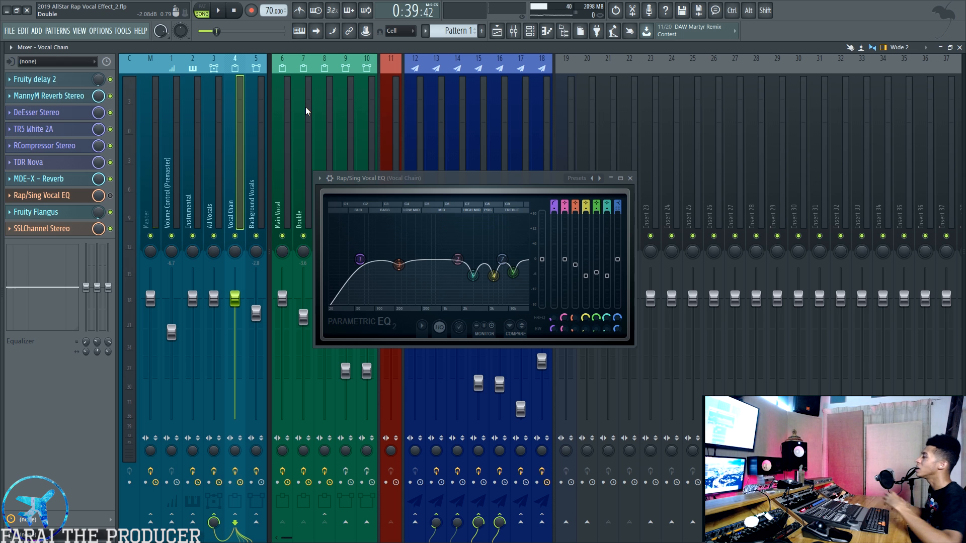
key("space")
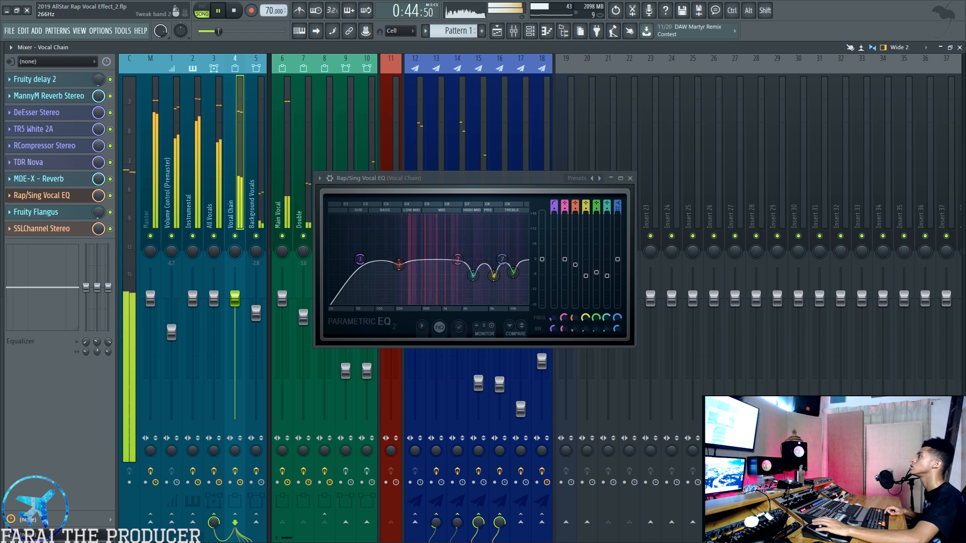
left_click(110, 195)
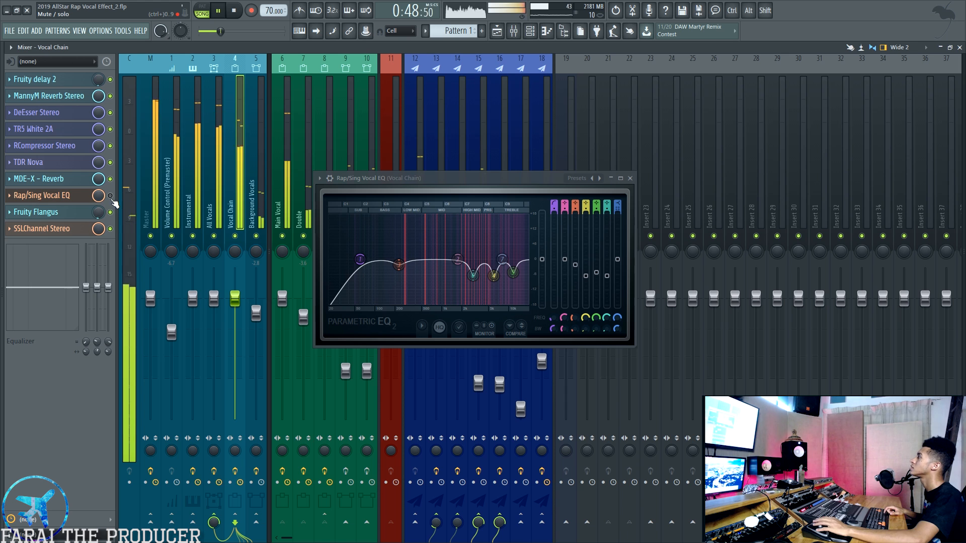
key("space")
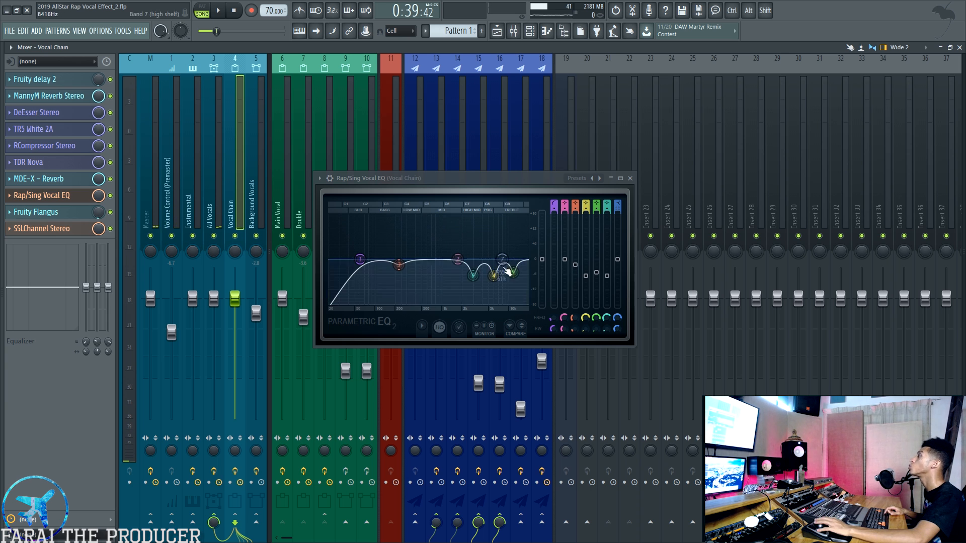
Open RCompressor on the Vocal Chain to review its gain setting, and close both the compressor and EQ windows
left_click(55, 146)
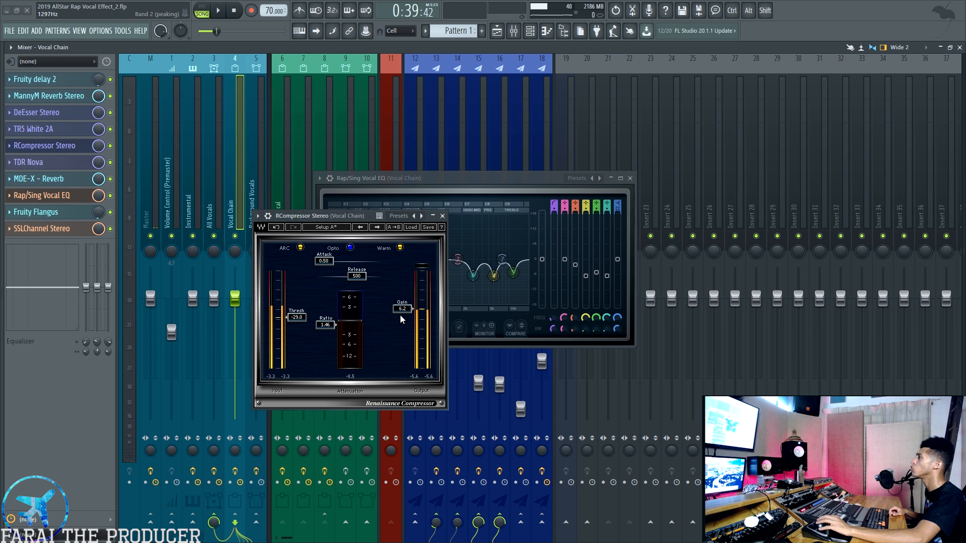
left_click(442, 216)
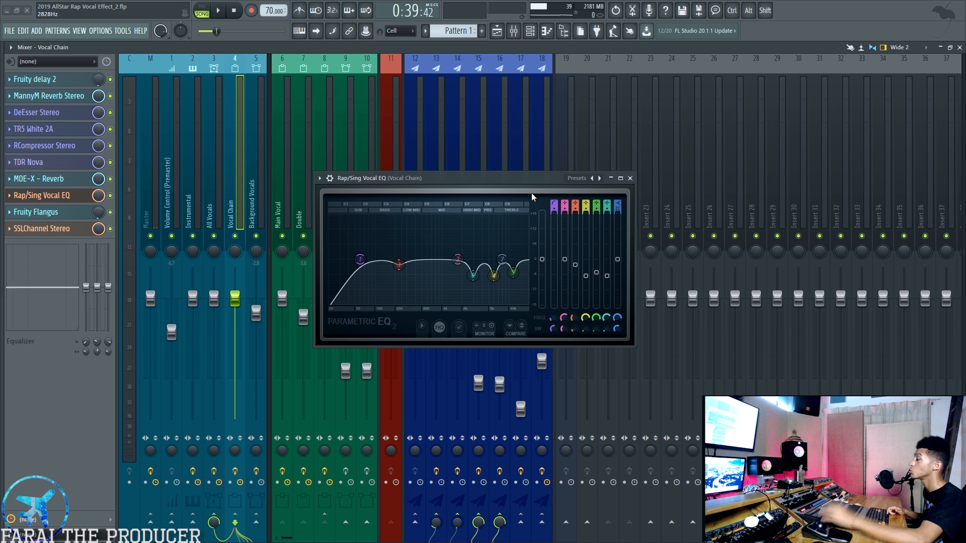
left_click(630, 179)
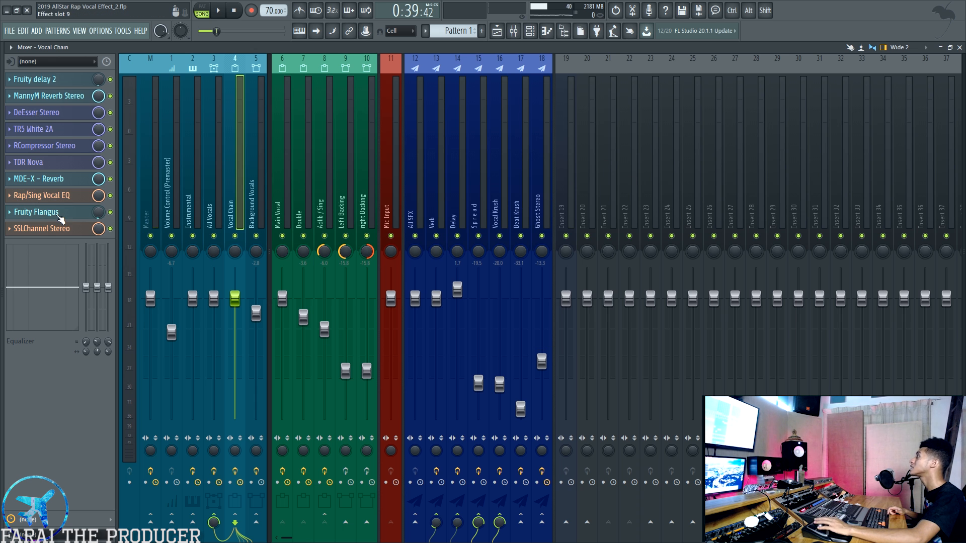
Open Fruity Flangus on the Vocal Chain, move its window over the mixer to view its settings and close it
left_click(55, 212)
left_click_drag(65, 66, 405, 127)
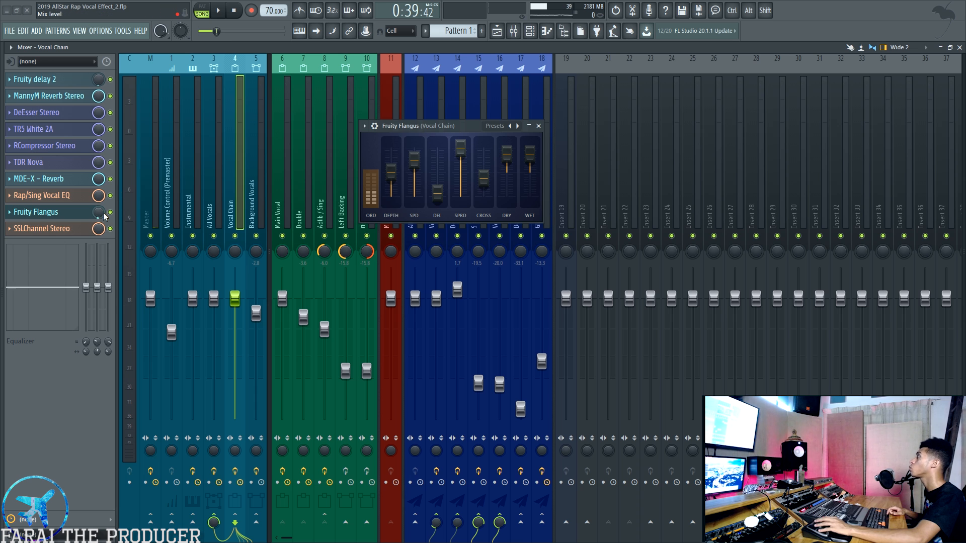
left_click(538, 125)
Open SSLChannel on the Vocal Chain, move its window over the mixer and examine the LMF frequency and gain
left_click(65, 231)
left_click_drag(261, 115, 445, 106)
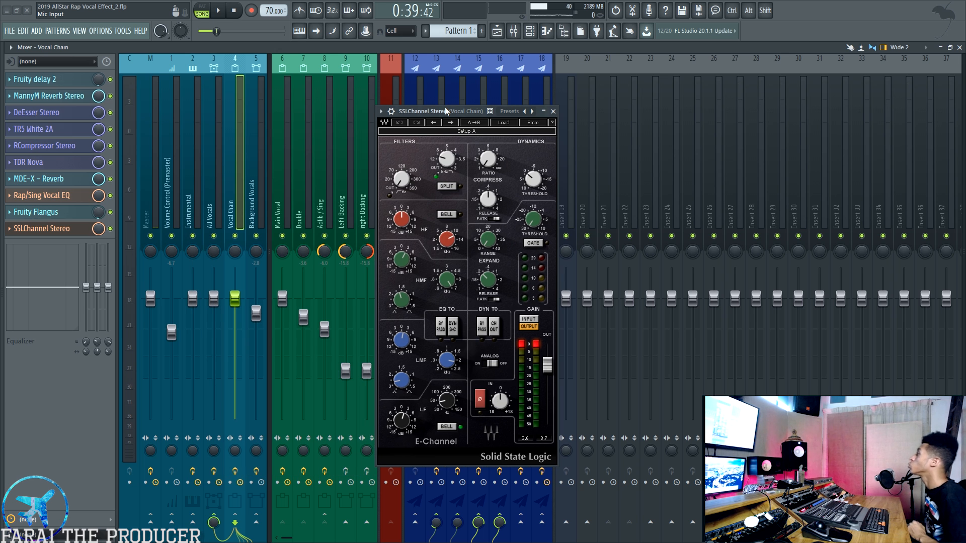
left_click_drag(454, 364, 453, 362)
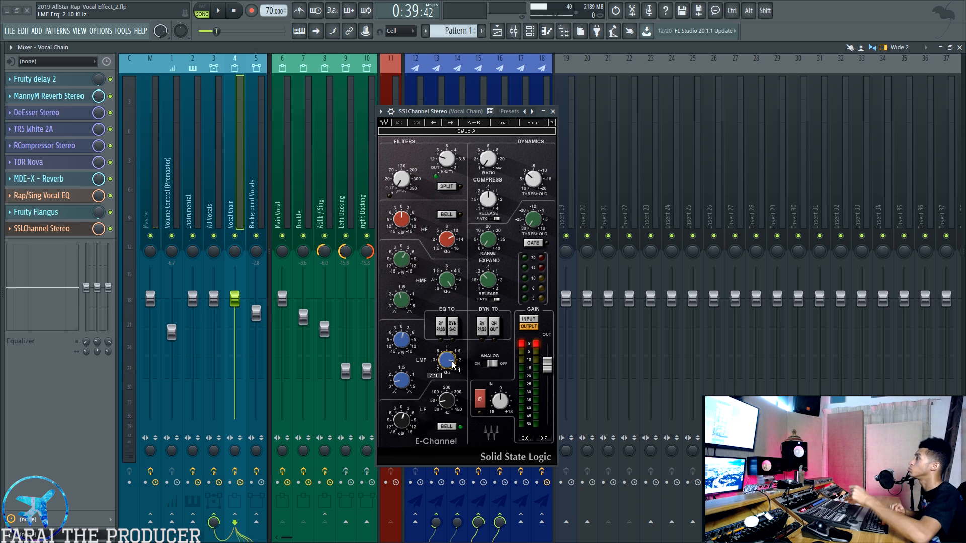
left_click_drag(397, 345, 397, 344)
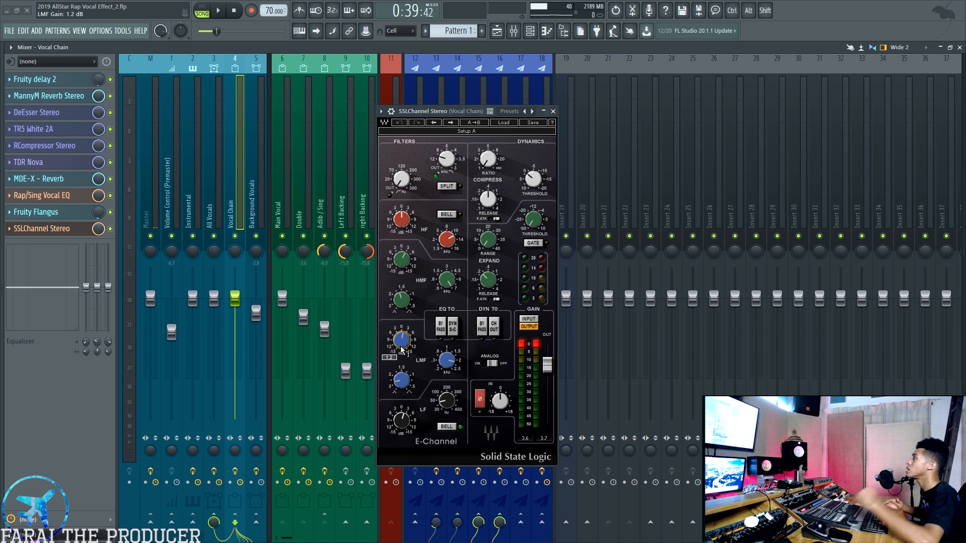
Review the Rap/Sing Vocal EQ curve twice, closing it each time, and reset the output meter reading on SSLChannel
left_click(43, 195)
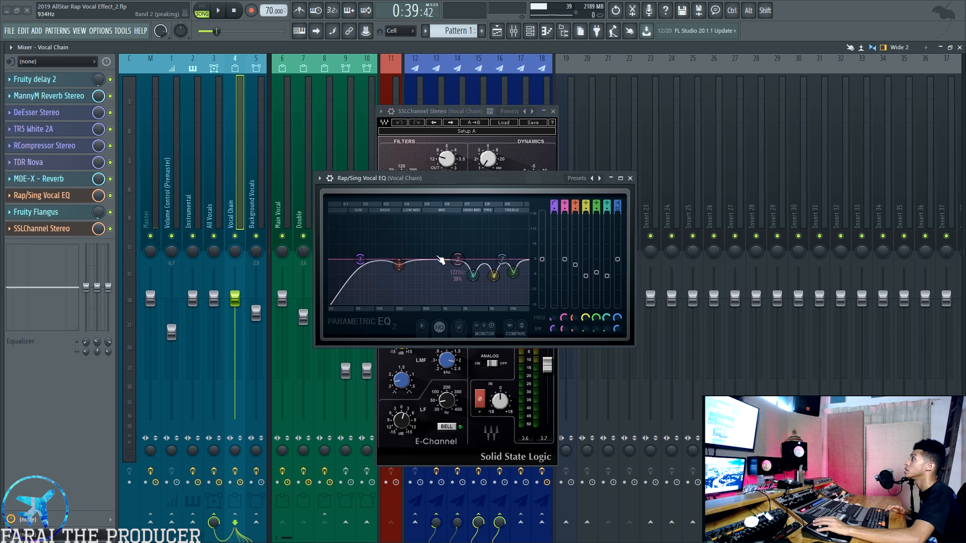
left_click(630, 178)
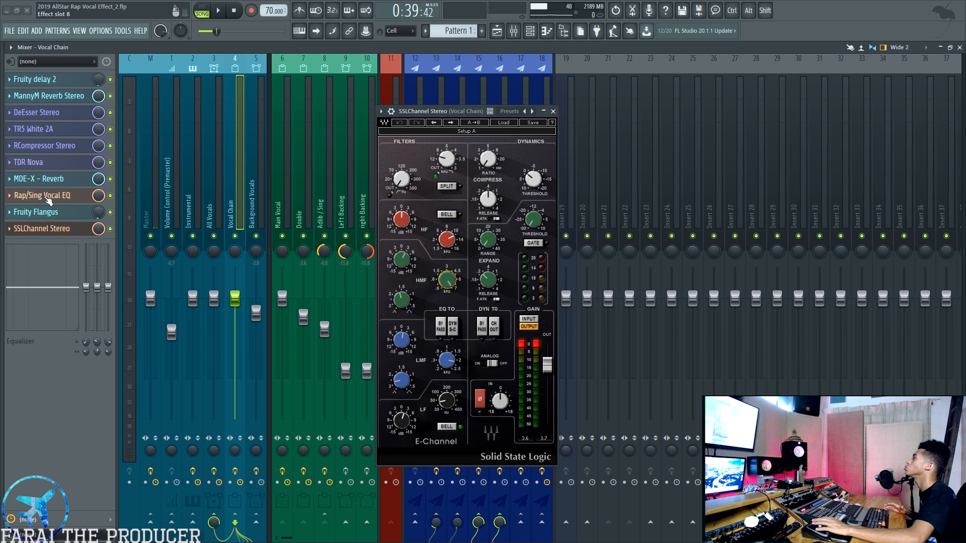
left_click(43, 195)
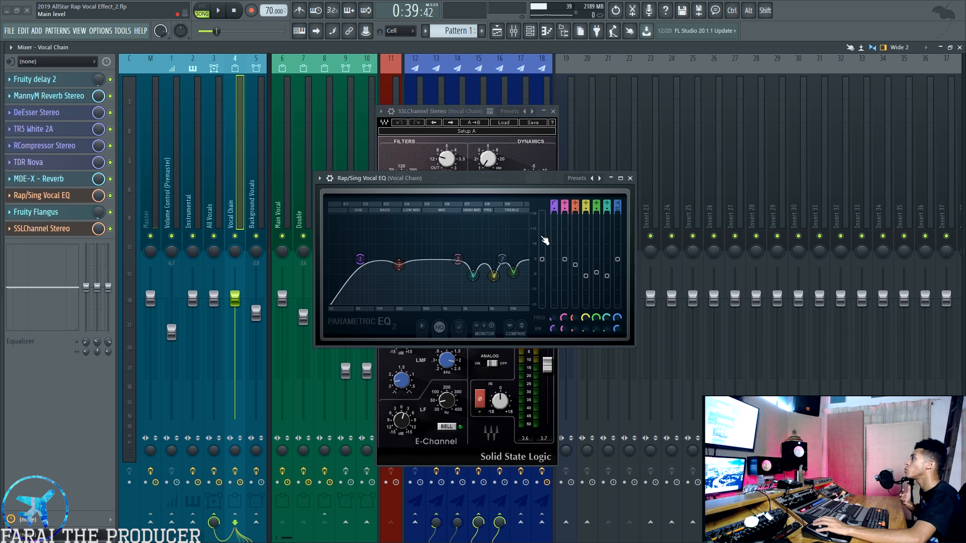
left_click(629, 179)
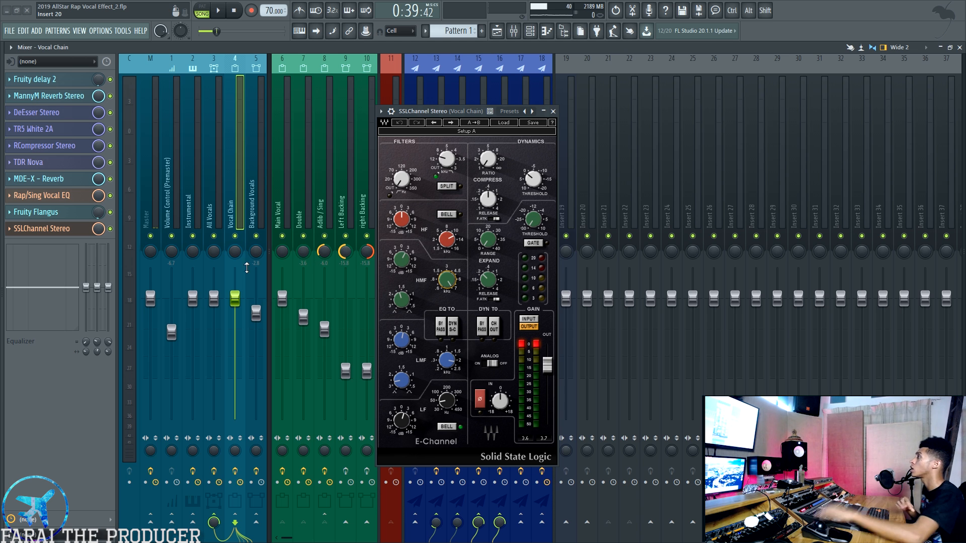
left_click(523, 379)
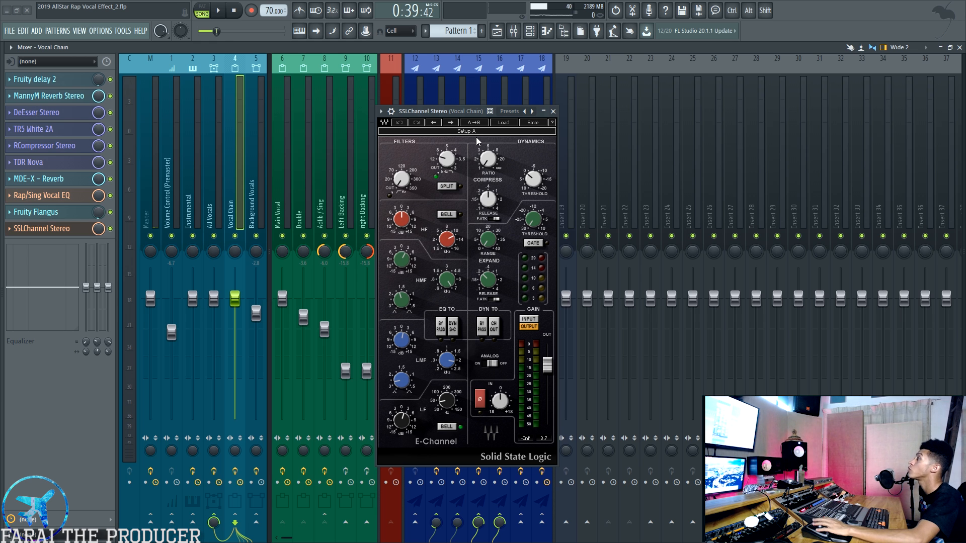
Examine SSLChannel's low-pass filter frequency, compare it with Rap/Sing Vocal EQ, close the EQ and reposition the SSLChannel window over the mixer
left_click_drag(460, 109, 468, 131)
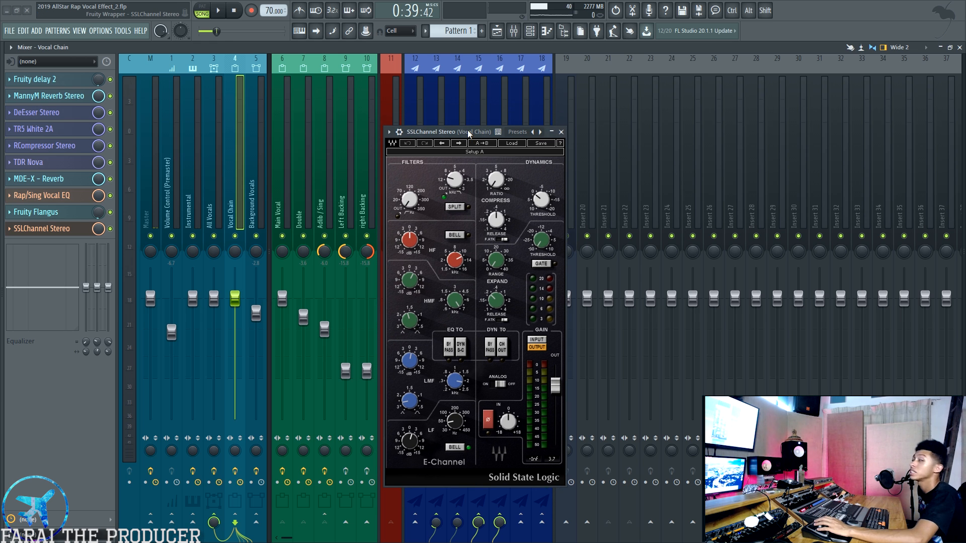
left_click(454, 179)
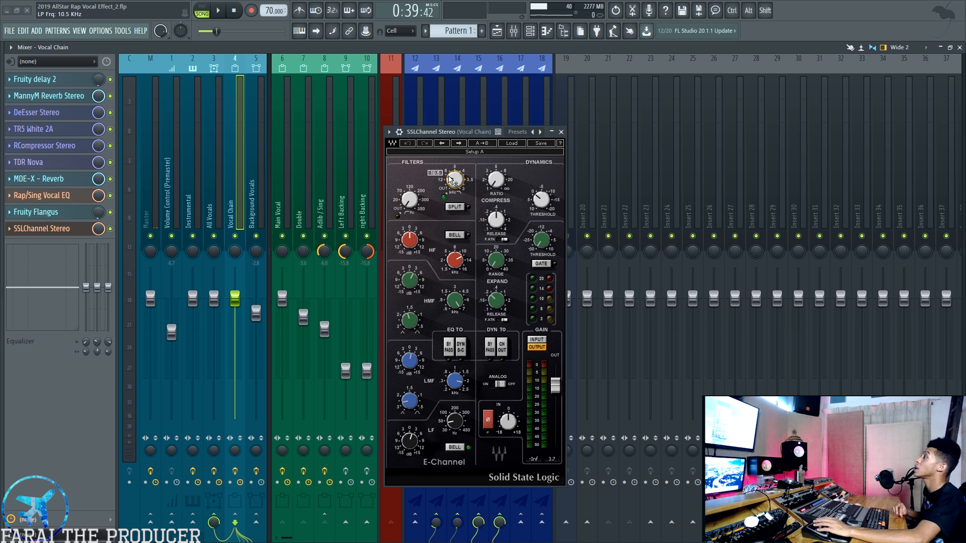
left_click(41, 195)
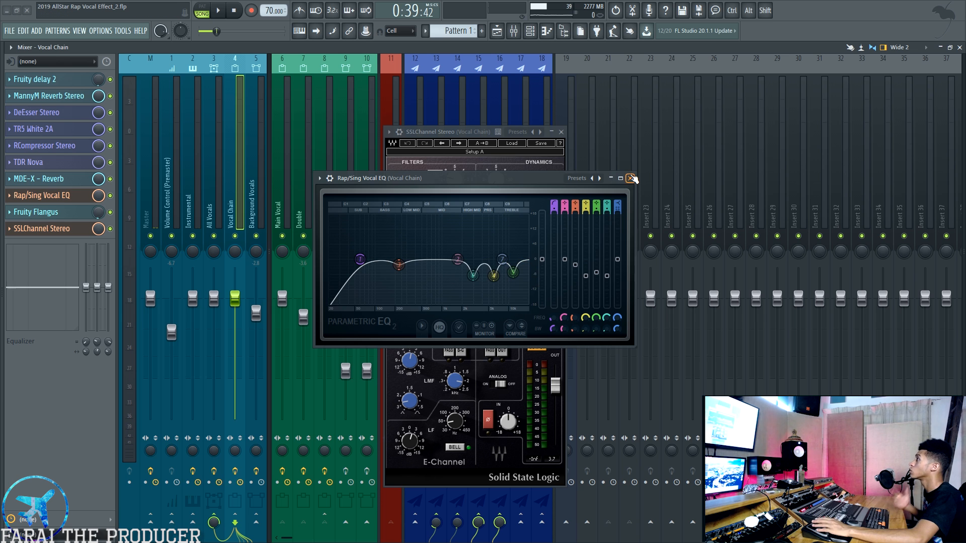
left_click(630, 178)
left_click_drag(460, 135, 496, 127)
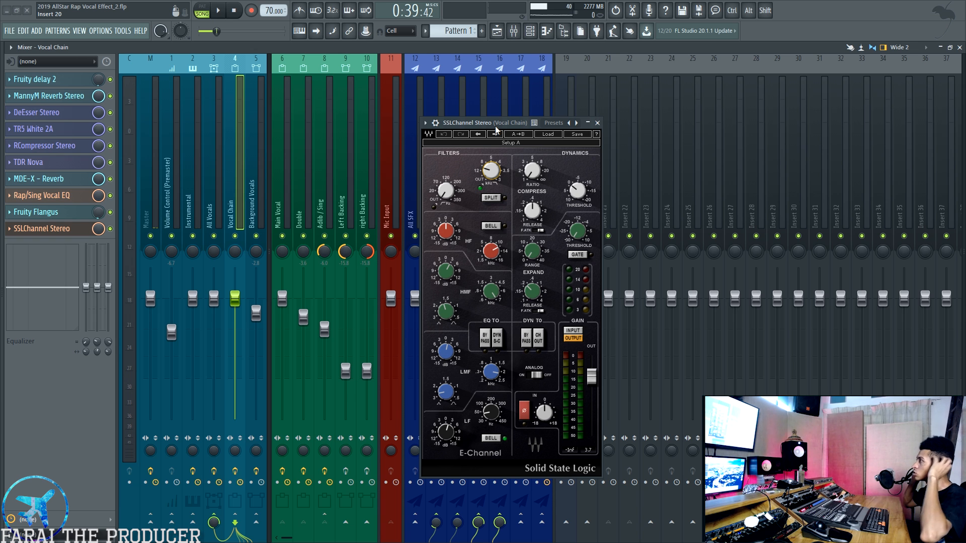
left_click_drag(496, 130, 501, 133)
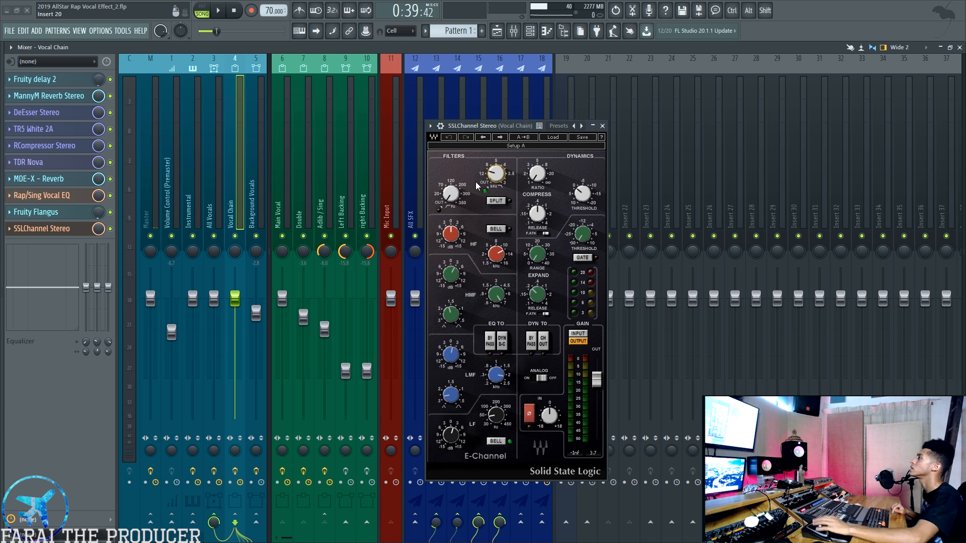
mouse_move(496, 182)
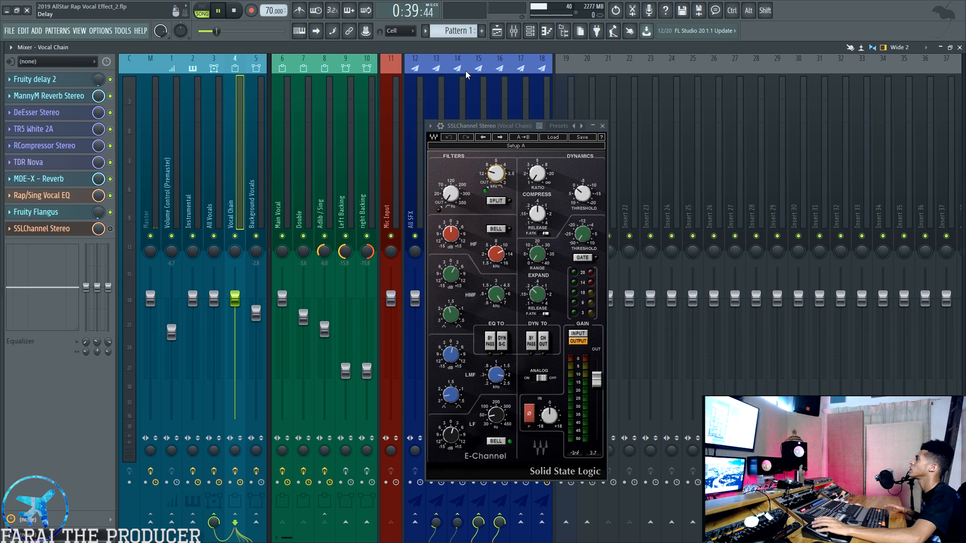
Play the passage with SSLChannel bypassed, stop, and replay it with SSLChannel enabled to compare the vocal
key("space")
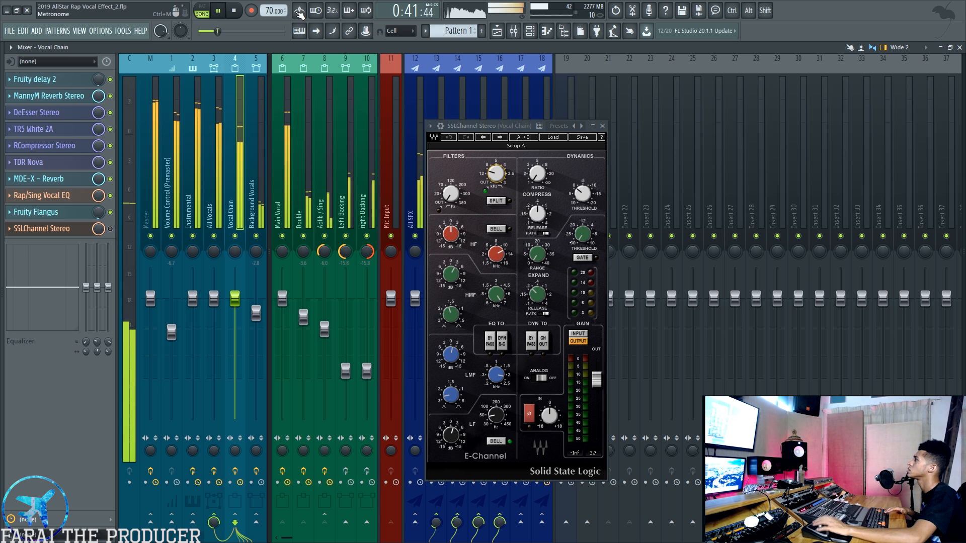
key("space")
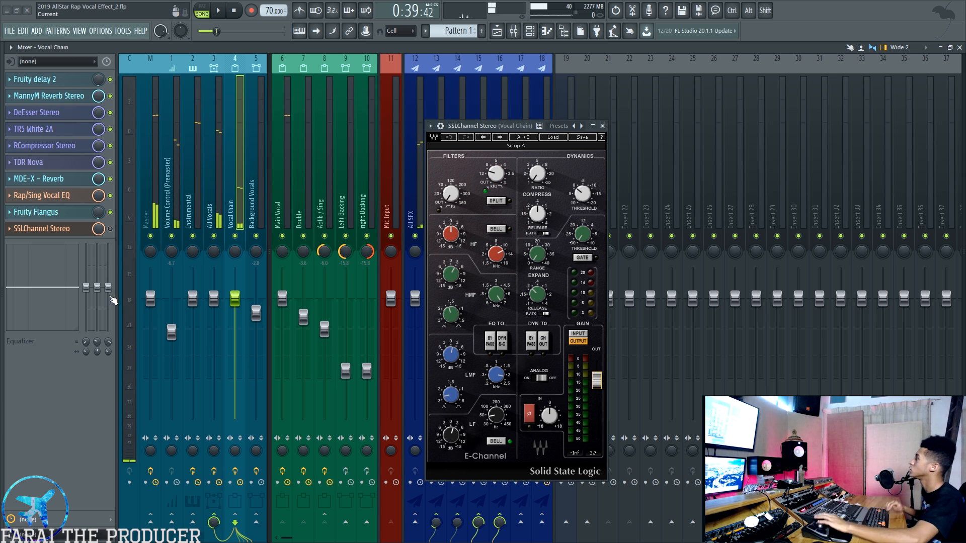
key("space")
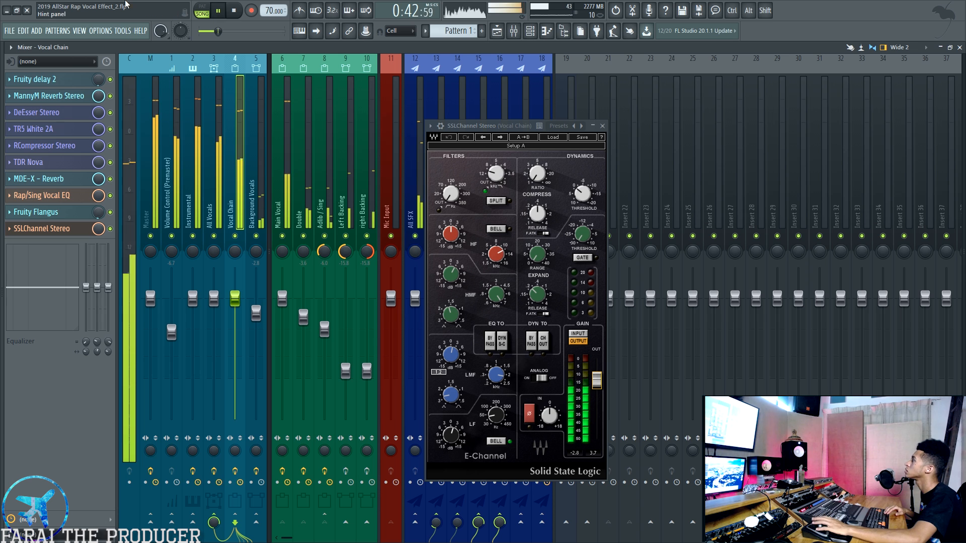
Try SSLChannel's low-pass frequency at Out during playback, undo the change, stop playback and close the SSLChannel window
left_click_drag(496, 175, 474, 196)
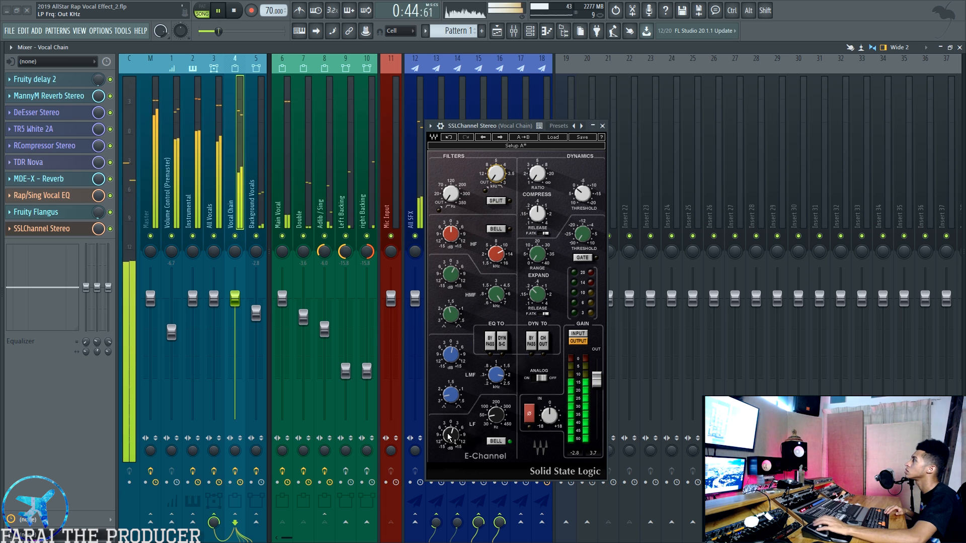
left_click(449, 137)
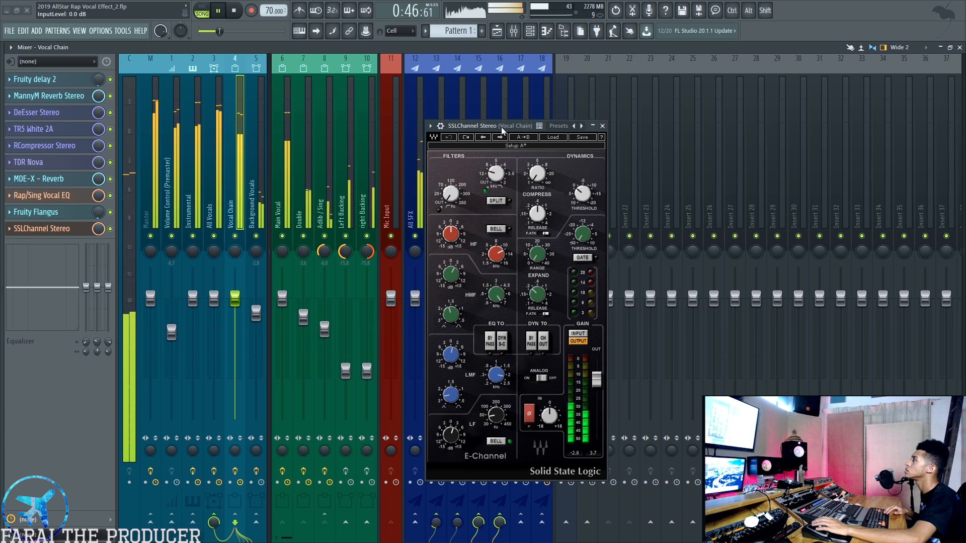
left_click_drag(504, 127, 496, 115)
key("space")
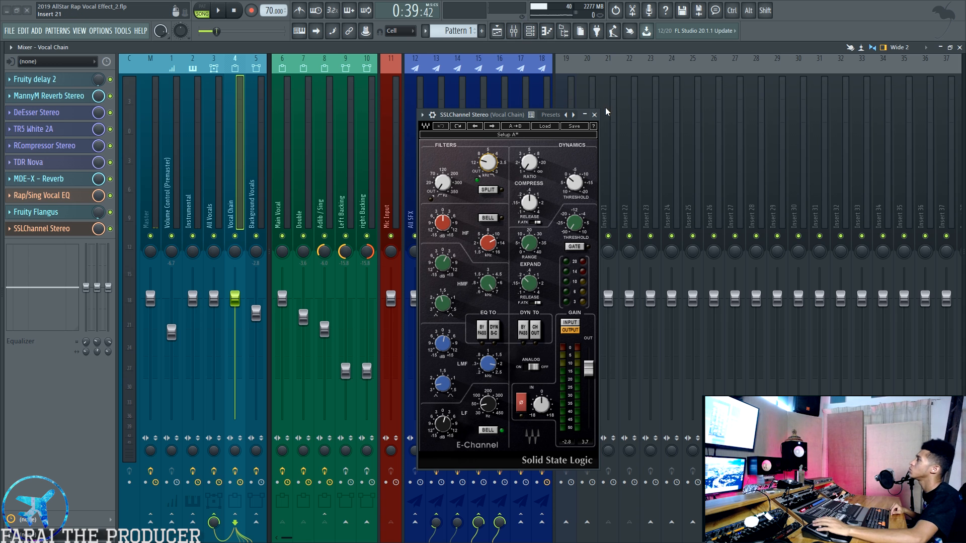
left_click(594, 115)
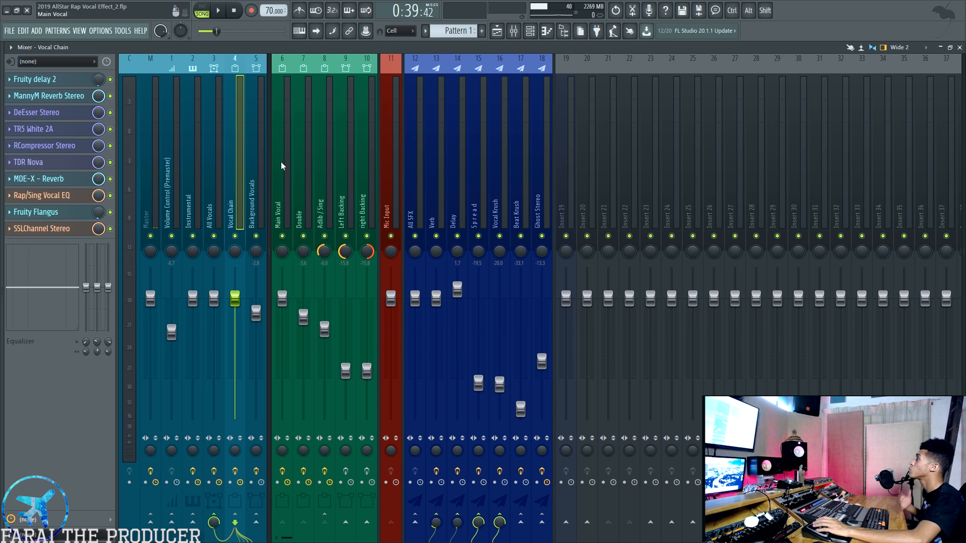
Look through the effect slots of the Adlib / Sing and Left Backing tracks and return to Vocal Chain
left_click(319, 194)
left_click(352, 193)
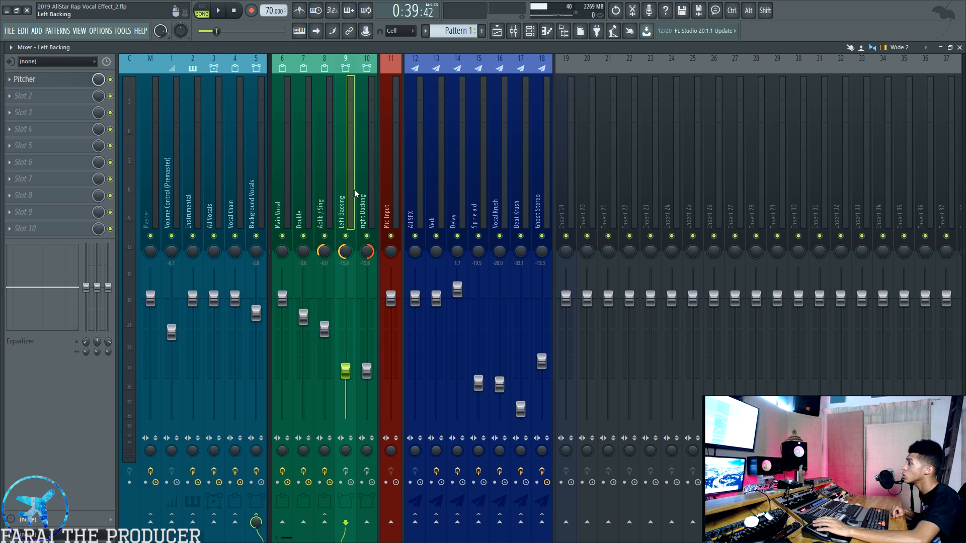
left_click(239, 186)
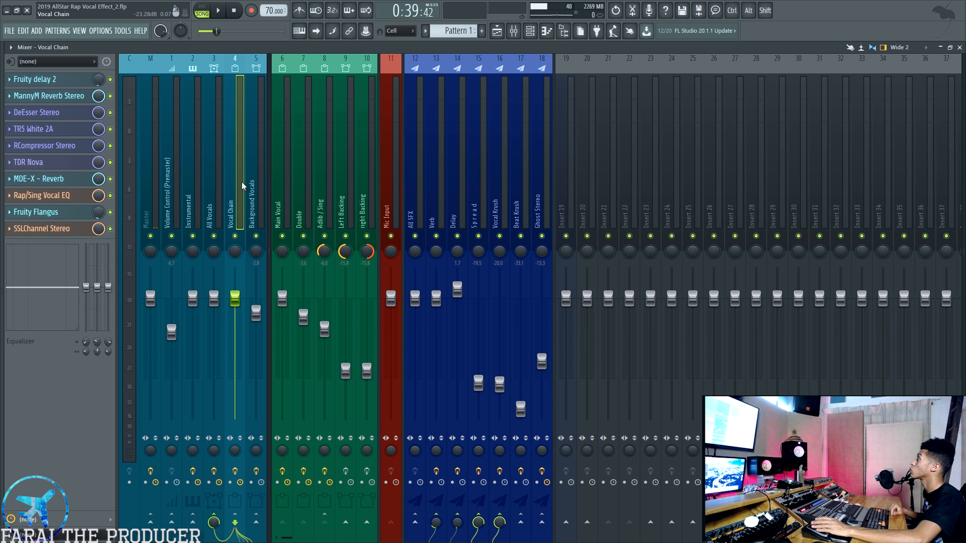
Open MDE-X on the Verb track, examine its Reverb Time and close the reverb window
left_click(441, 205)
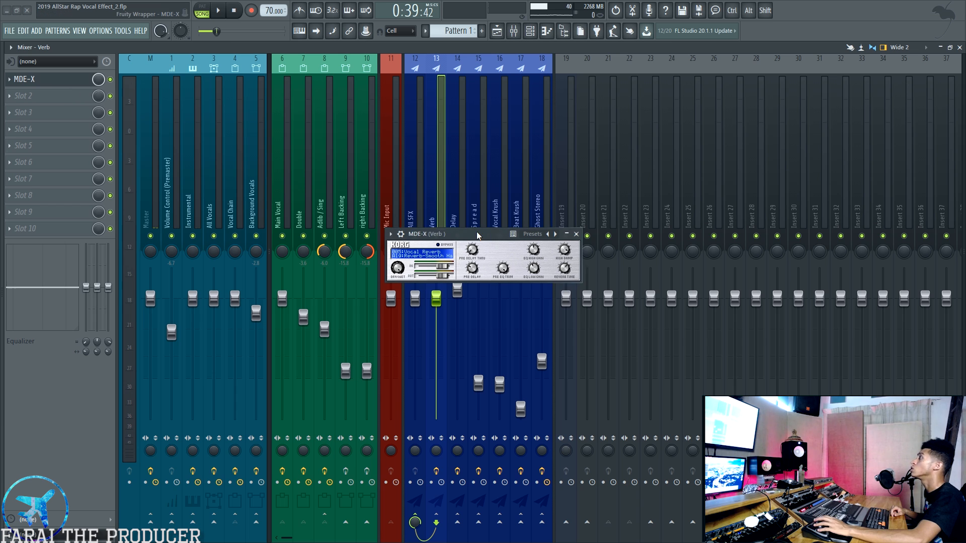
left_click_drag(477, 235, 467, 211)
left_click(554, 247)
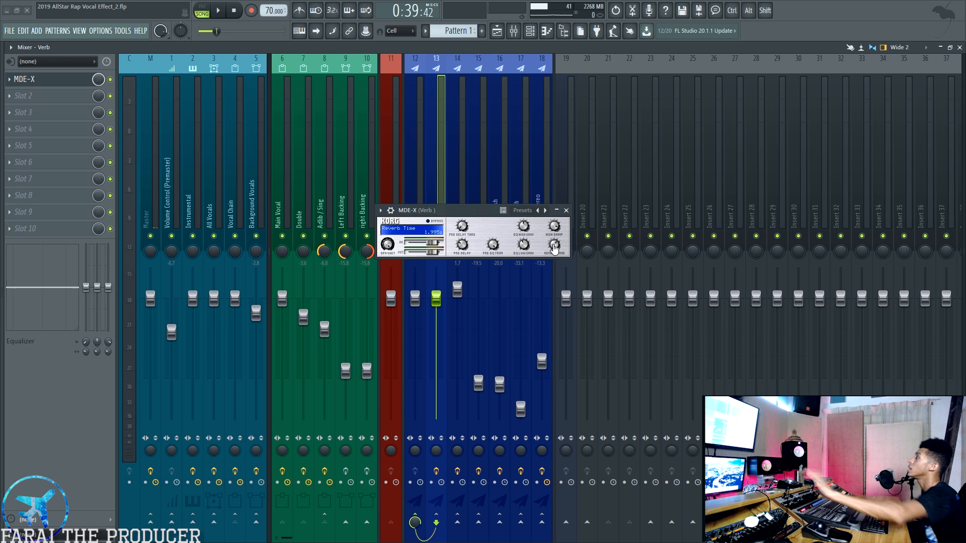
left_click(573, 213)
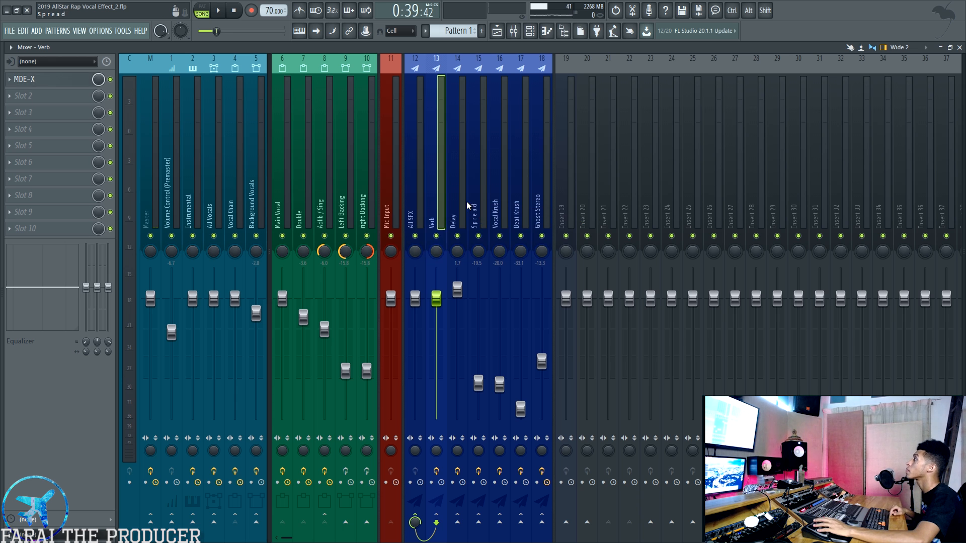
Select the Delay mixer track, review the delay automation clips in the playlist and return to the mixer
left_click(465, 207)
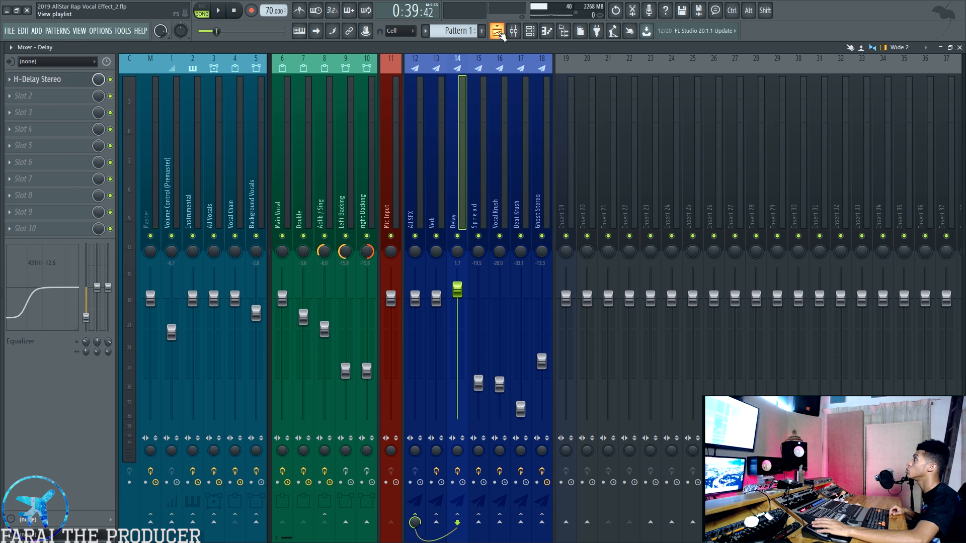
left_click(497, 30)
left_click_drag(355, 284, 265, 256)
left_click(514, 31)
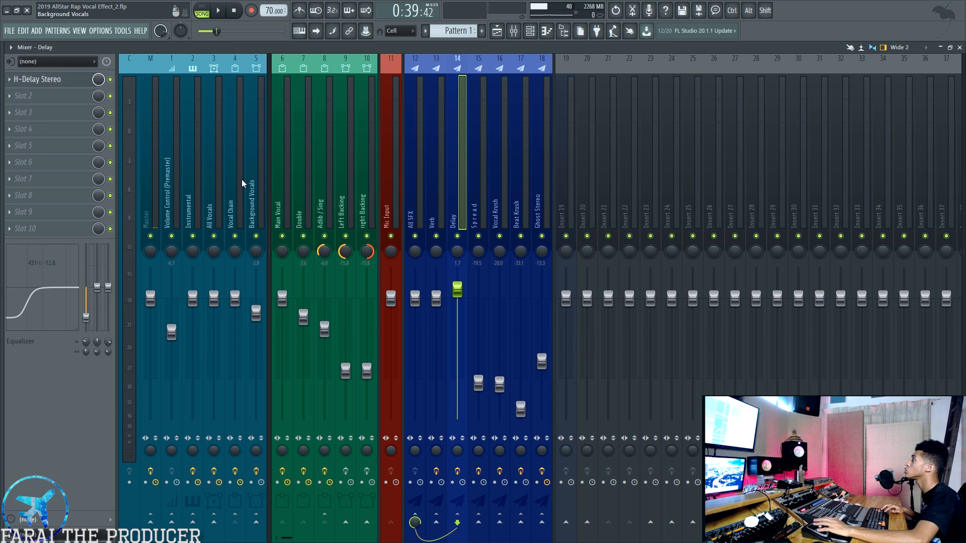
Play the passage while watching the delay send level, stop playback and select the Delay track
key("space")
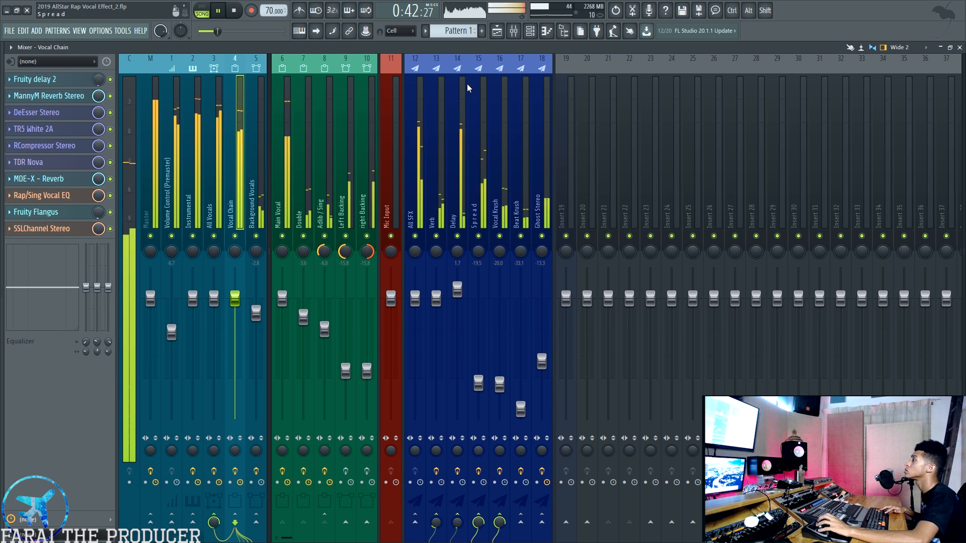
key("space")
left_click(458, 506)
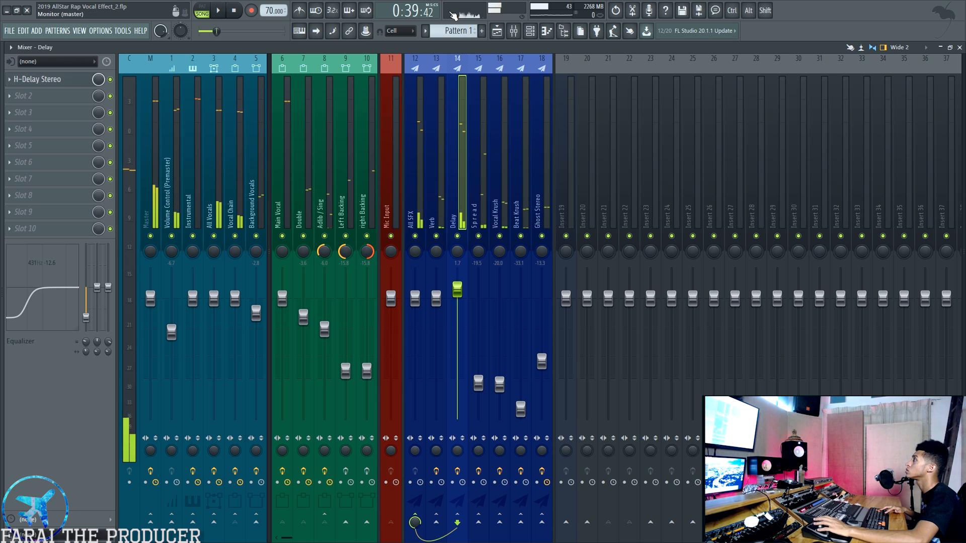
Move the playlist playhead to bar 10, select Vocal Chain in the mixer and play the passage briefly from there
left_click(497, 31)
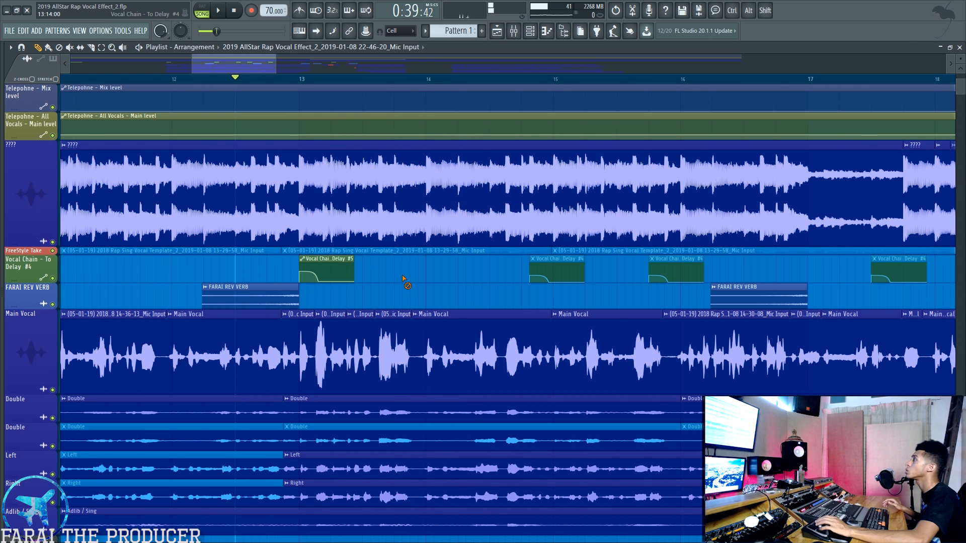
left_click_drag(245, 67, 207, 62)
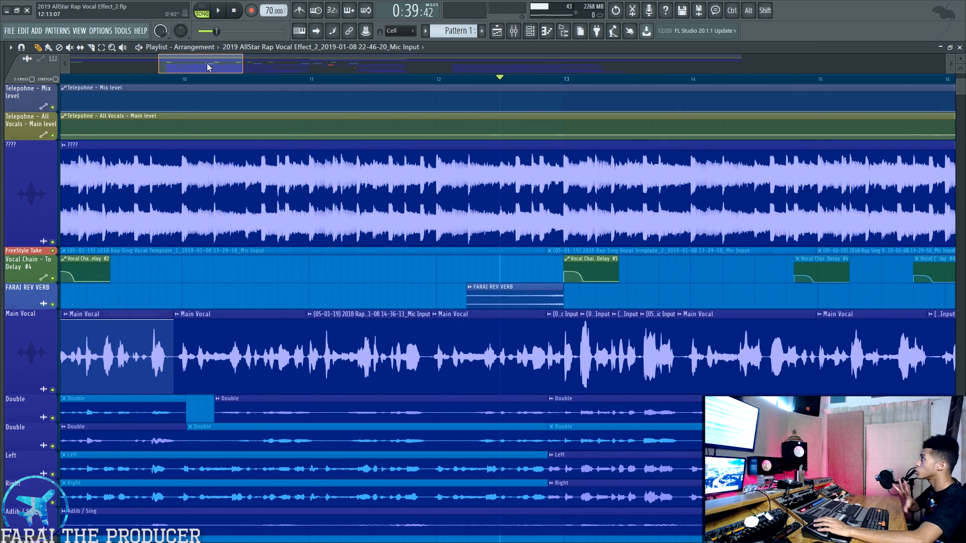
left_click(314, 79)
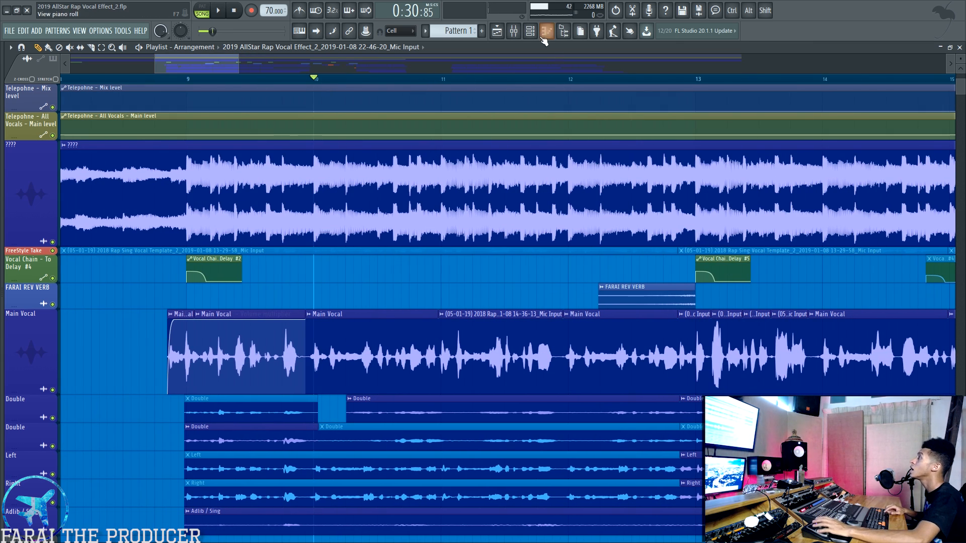
left_click(514, 31)
left_click(231, 168)
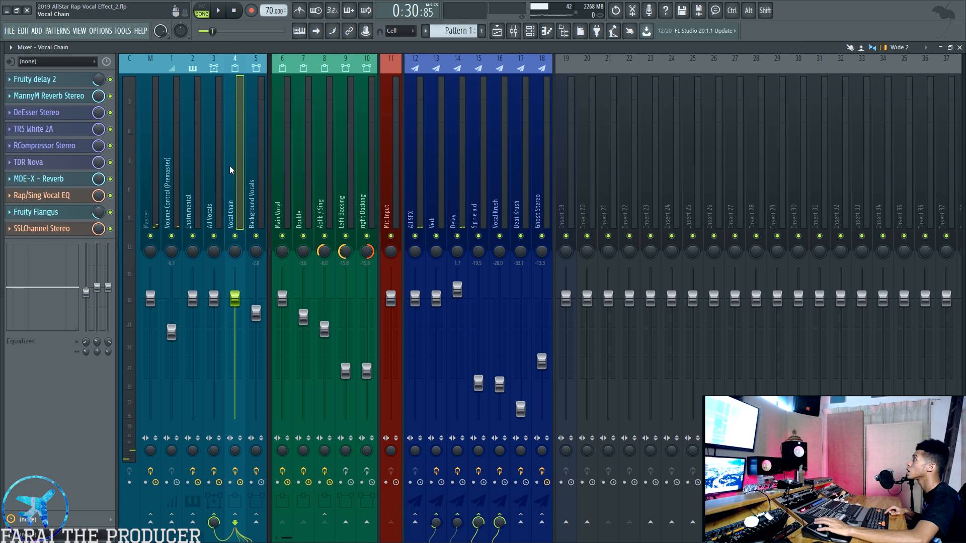
key("space")
key("space")
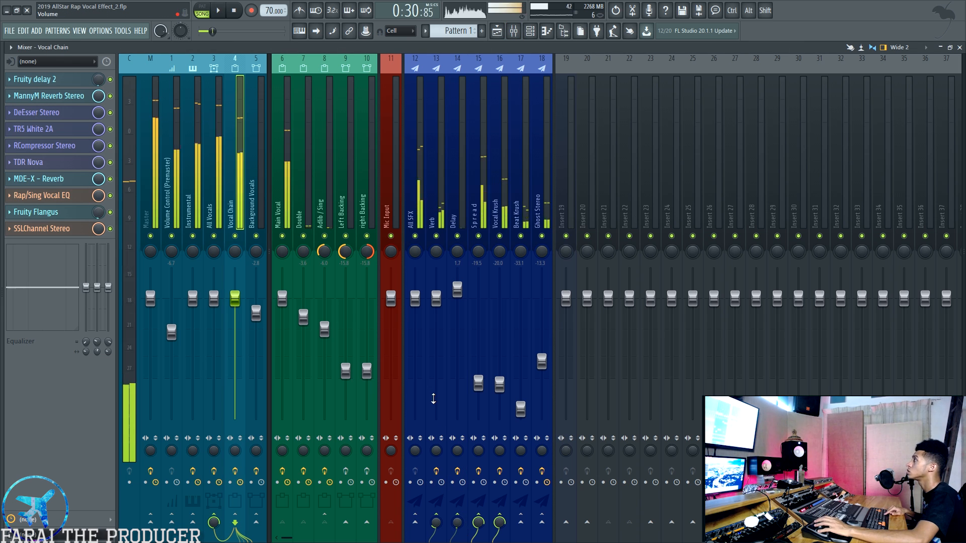
Compare the Delay track's H-Delay Stereo slot with Fruity delay 2 on Vocal Chain, ending back on the Delay track
left_click(461, 203)
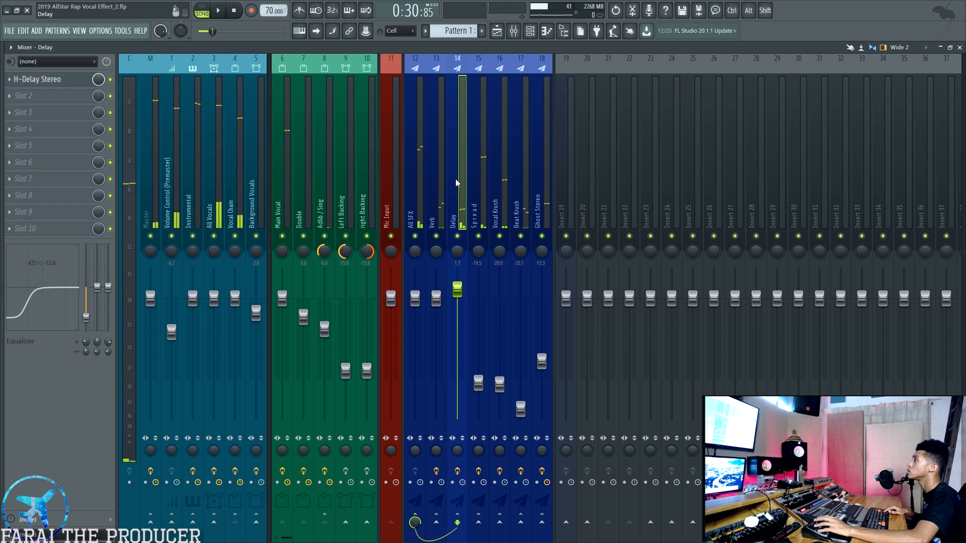
left_click(236, 182)
left_click(35, 79)
left_click(35, 79)
left_click(458, 173)
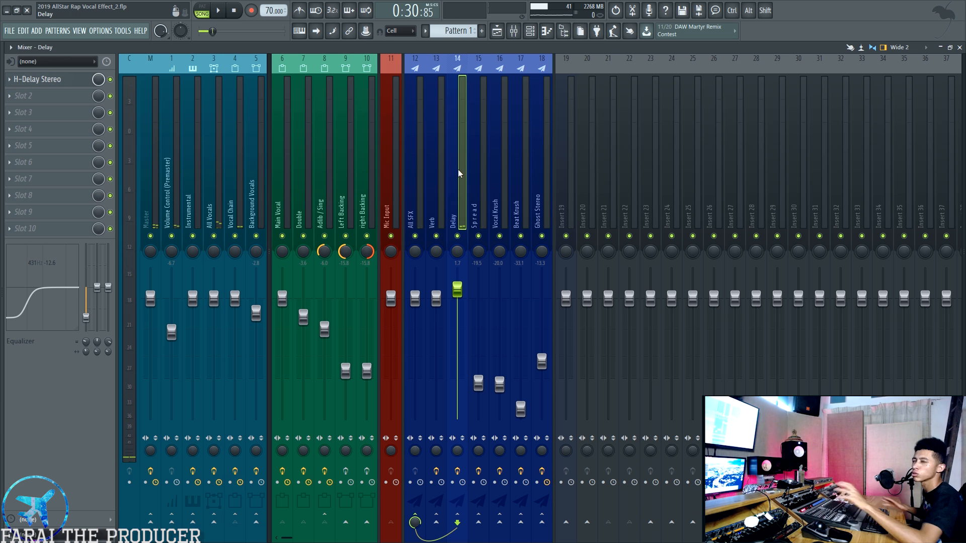
Inspect the Fruity Flanger and MetaFlanger Stereo settings on the Spread mixer track and close both plugin windows
left_click(474, 184)
left_click(38, 79)
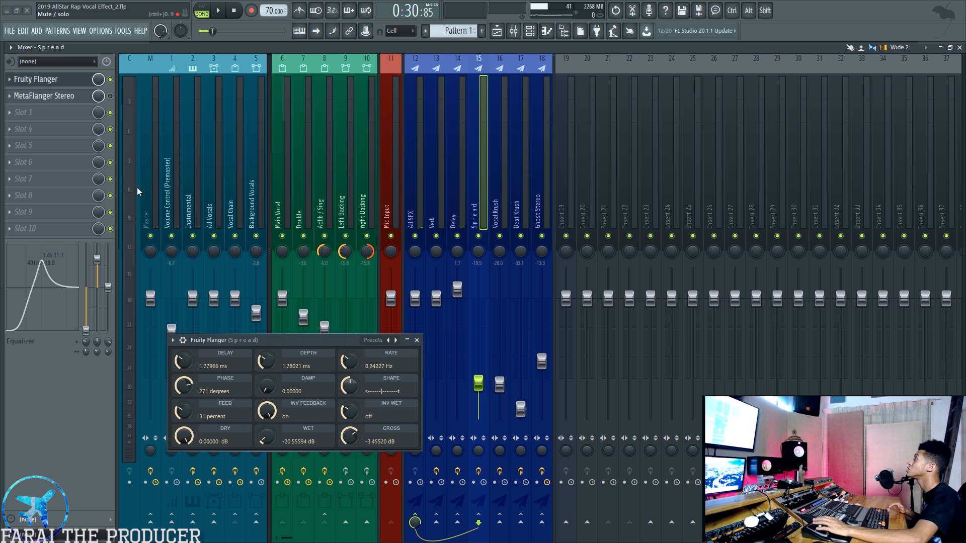
left_click_drag(211, 340, 282, 204)
left_click(54, 96)
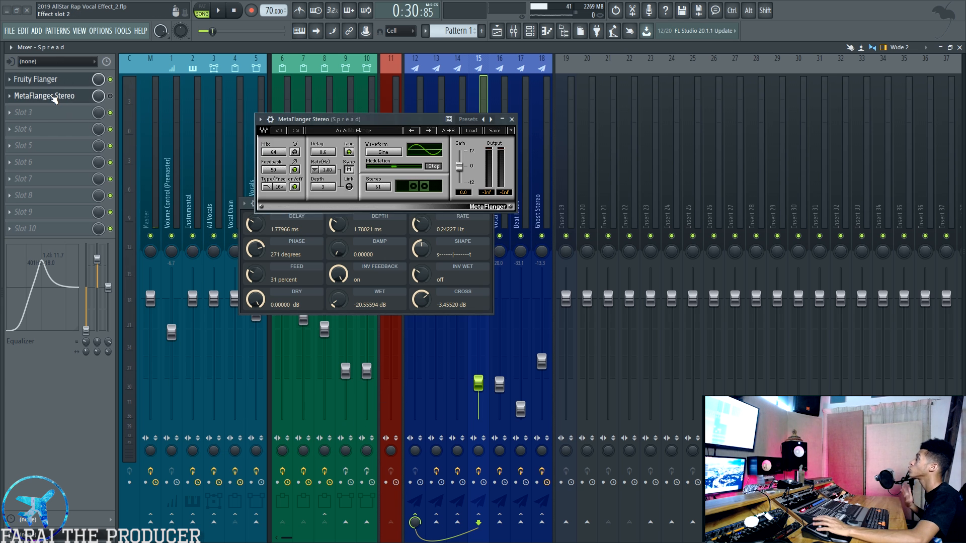
left_click(53, 95)
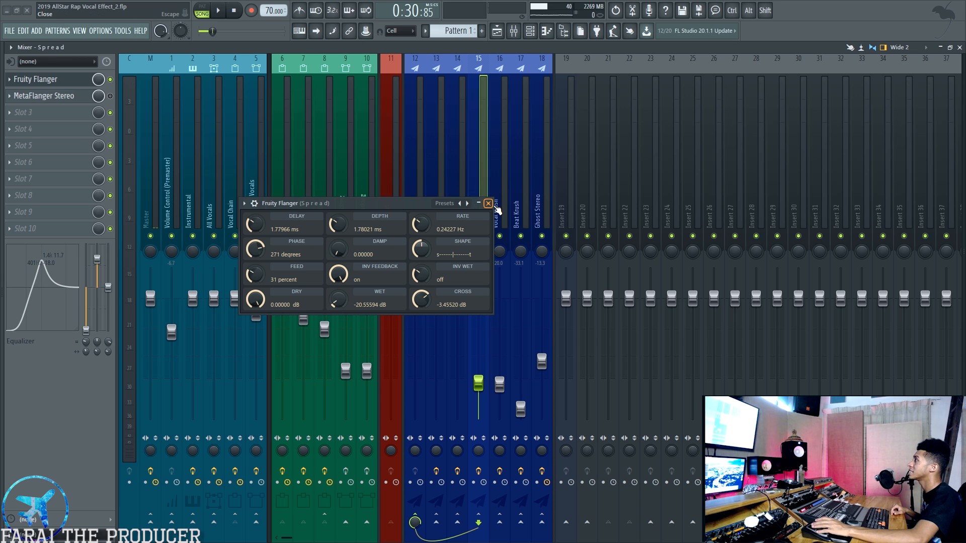
left_click(488, 204)
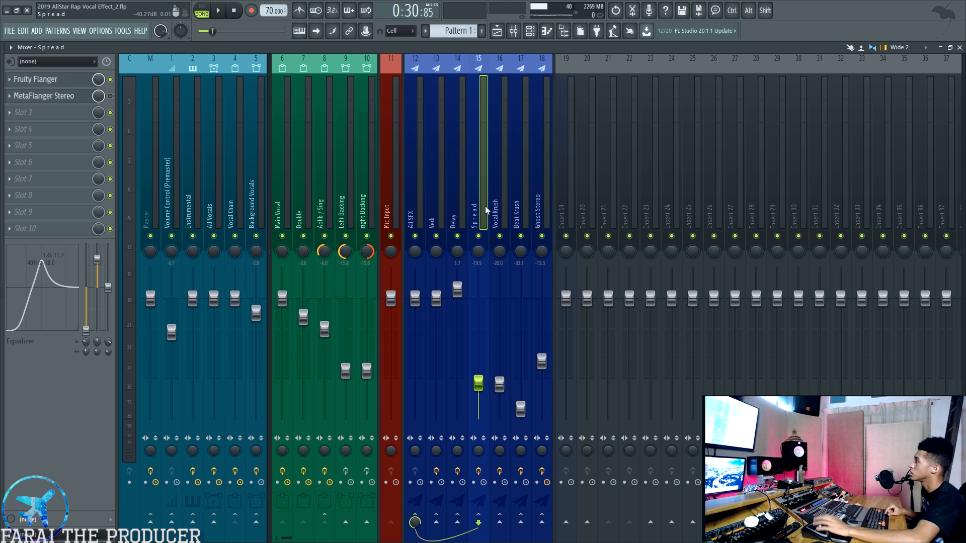
Inspect the ButterComp settings on the Vocal Krush mixer track and close the plugin window
left_click(499, 204)
left_click(34, 80)
left_click_drag(190, 243, 402, 206)
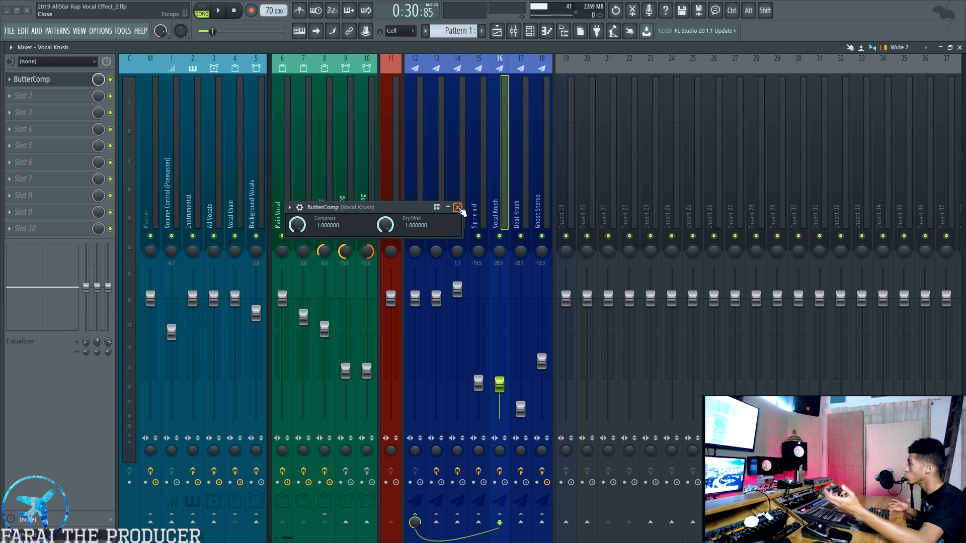
left_click(458, 208)
View the Beat Krush track's effects, and inspect both Fruity Parametric EQ 2 modules inside Mid-Side Booster on the Instrumental track
left_click(512, 206)
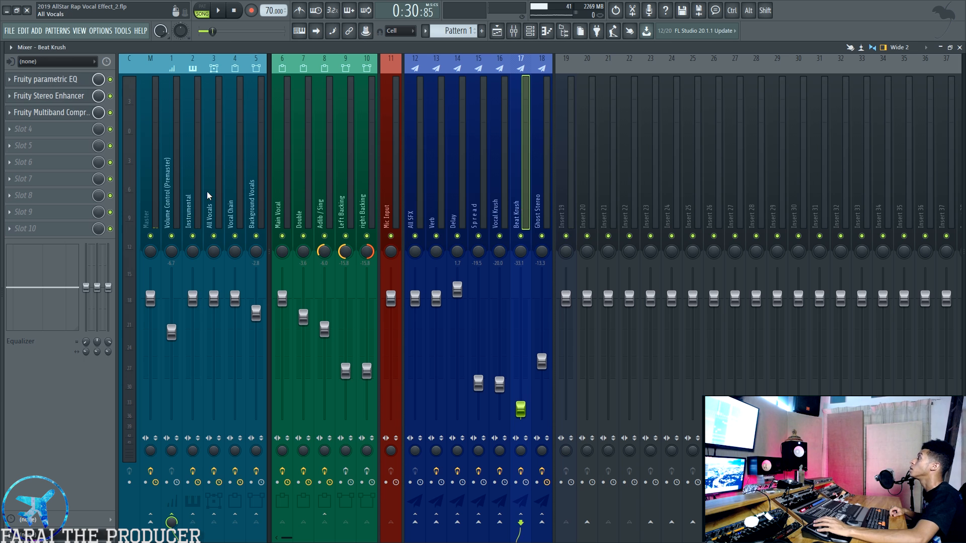
left_click(196, 202)
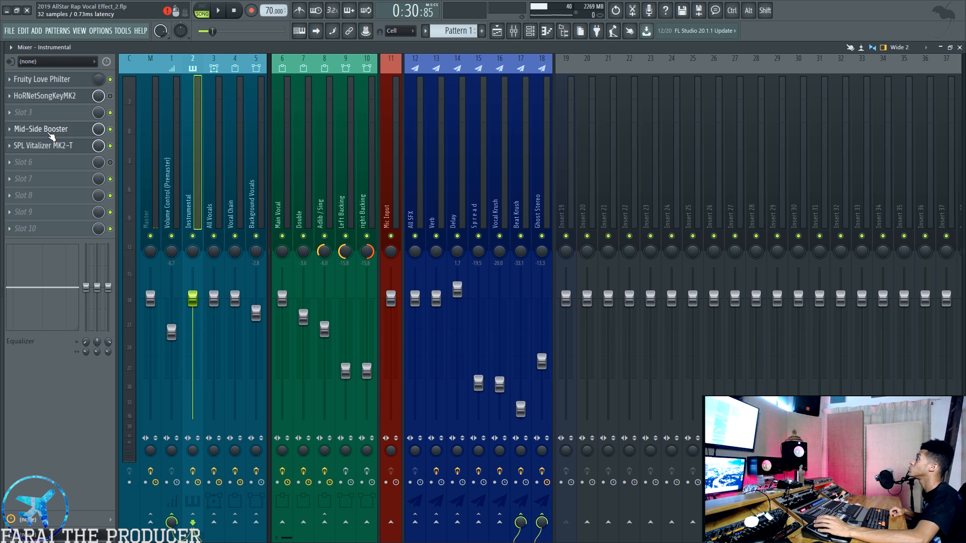
left_click(51, 130)
left_click(344, 272)
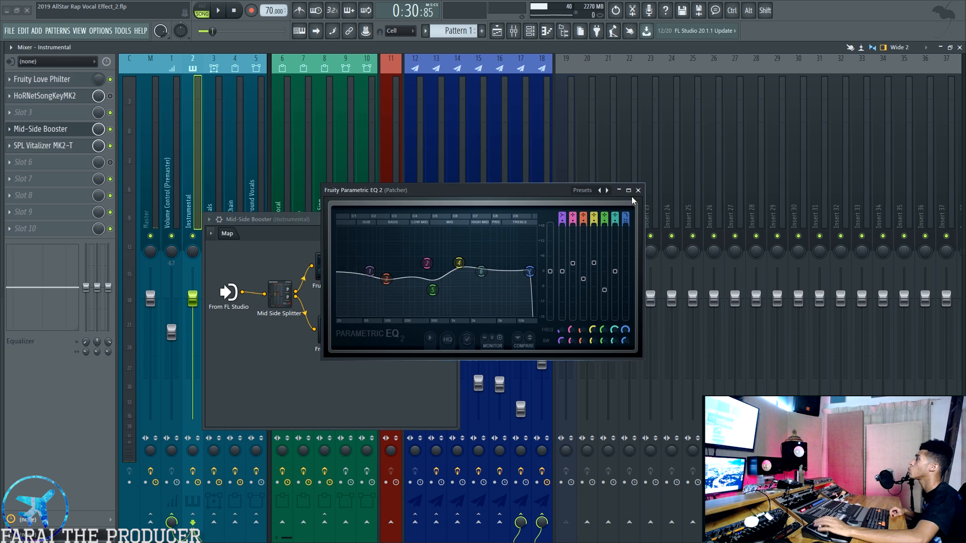
left_click_drag(439, 195, 593, 190)
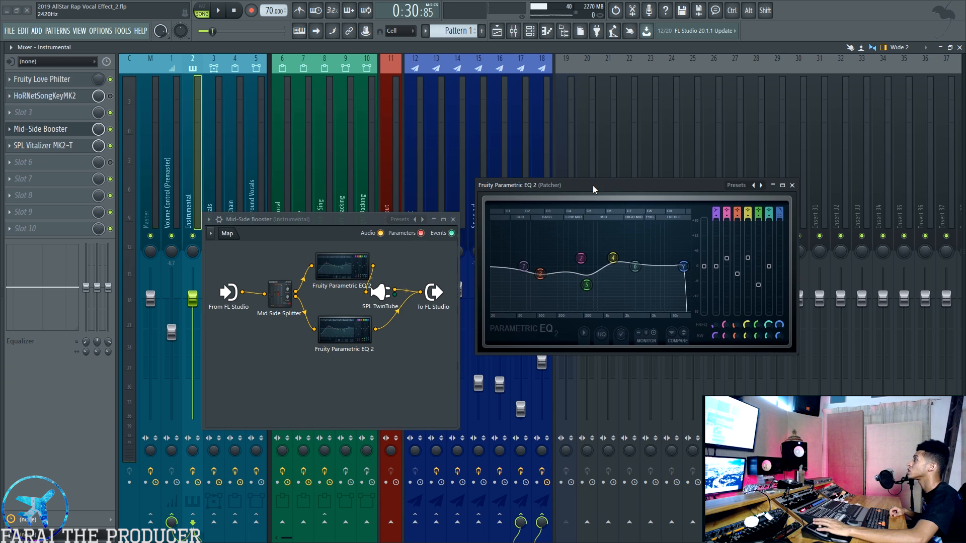
left_click(344, 331)
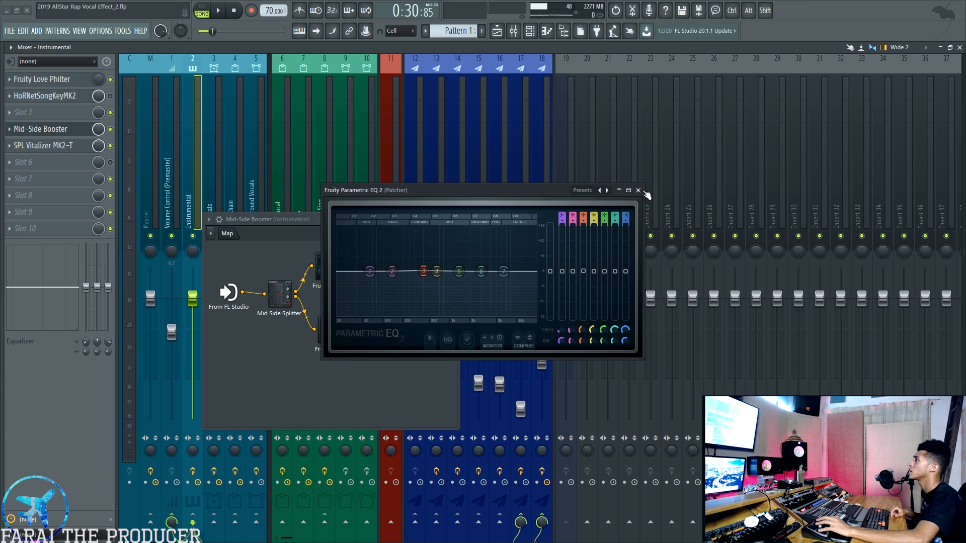
left_click(638, 190)
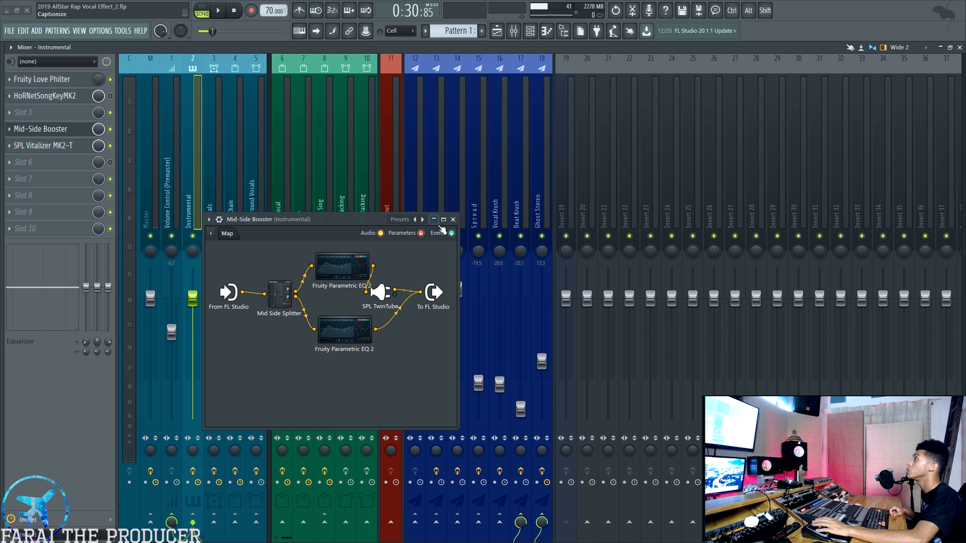
left_click(453, 220)
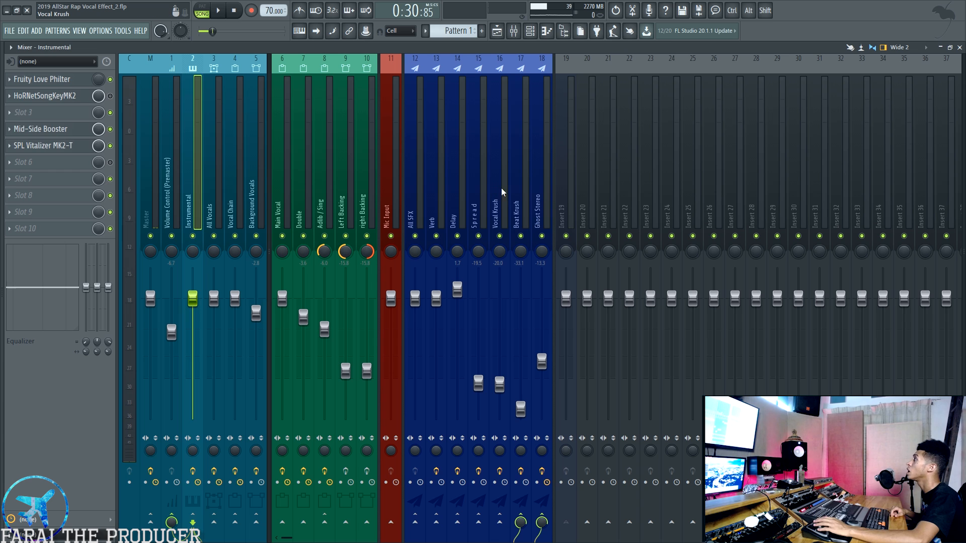
Revisit the Beat Krush track, and inspect the Ozone 8 Imager and H-Delay Stereo effects on the Ghost Stereo track
left_click(519, 194)
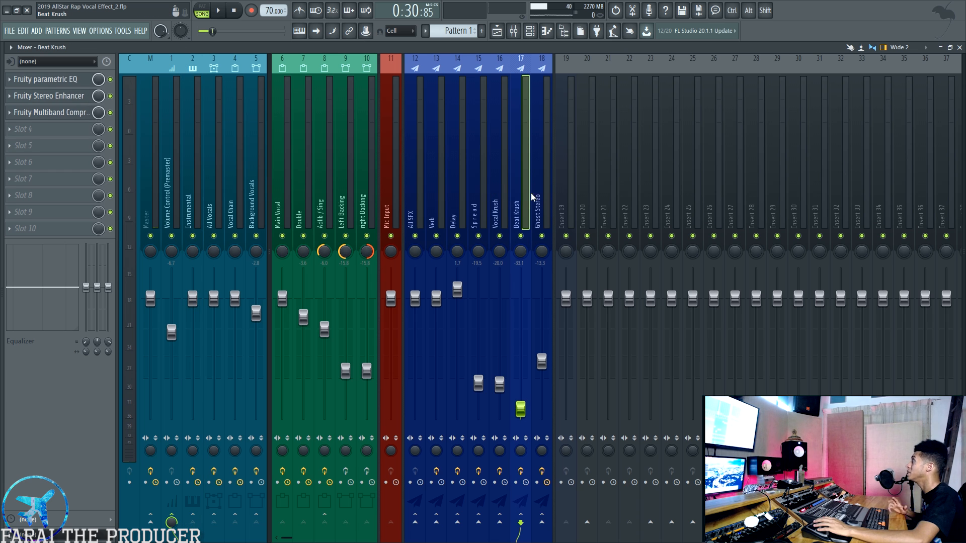
left_click(533, 197)
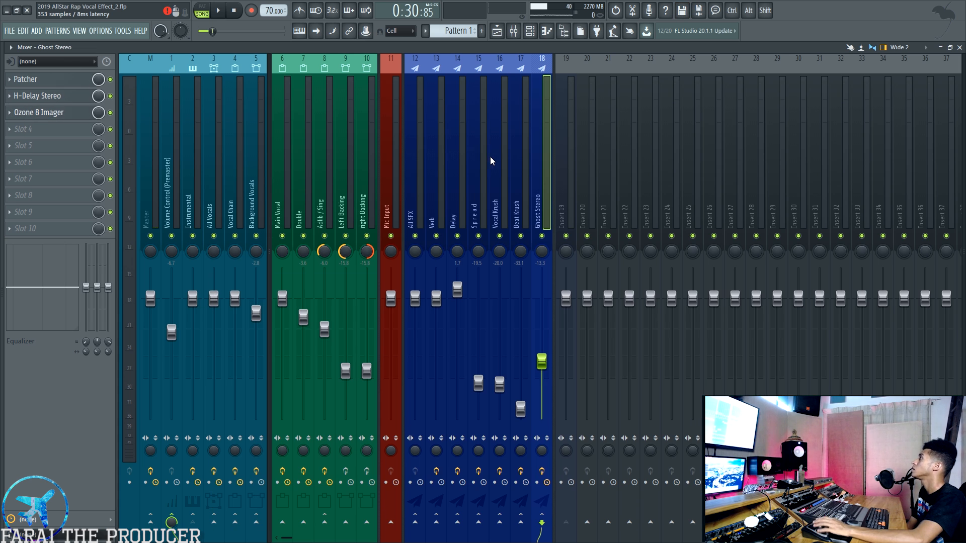
left_click_drag(424, 280, 413, 177)
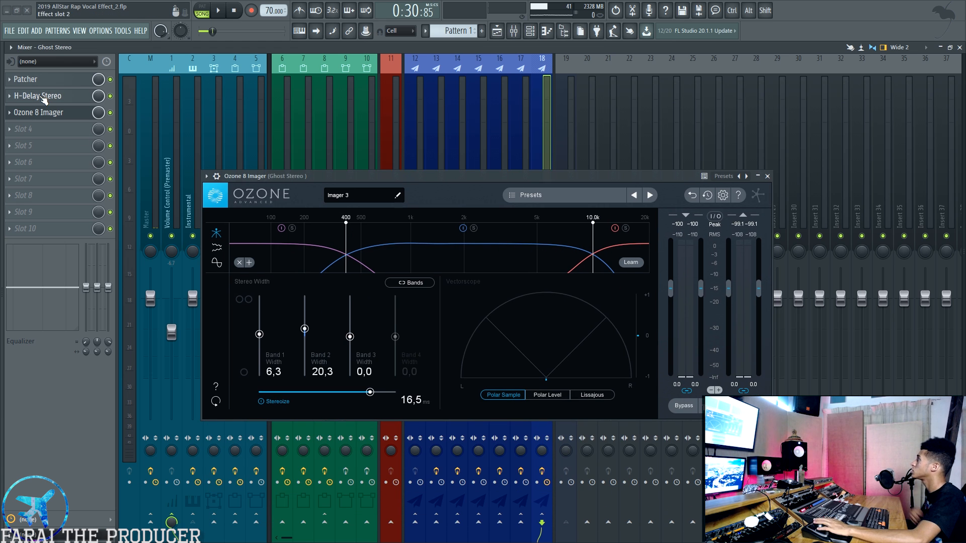
left_click(43, 96)
left_click(554, 268)
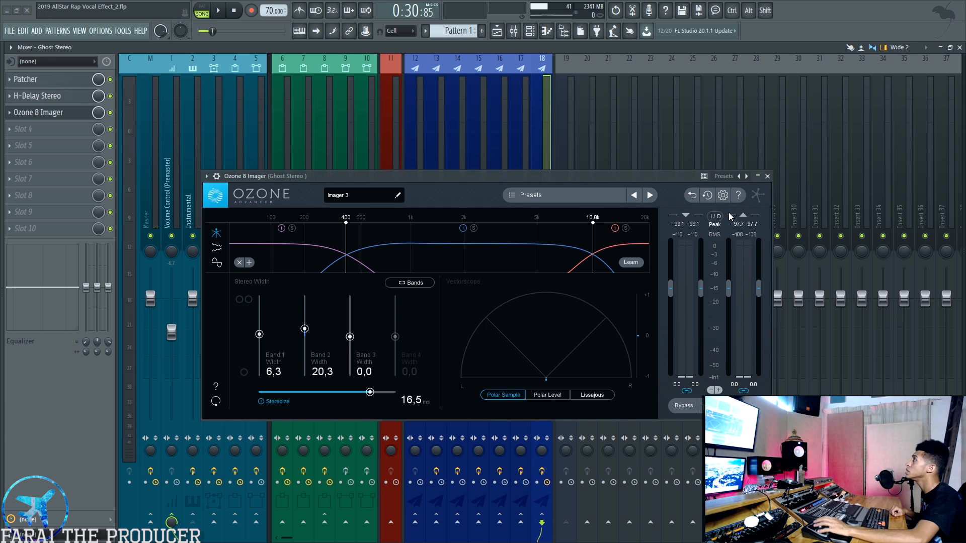
left_click(767, 176)
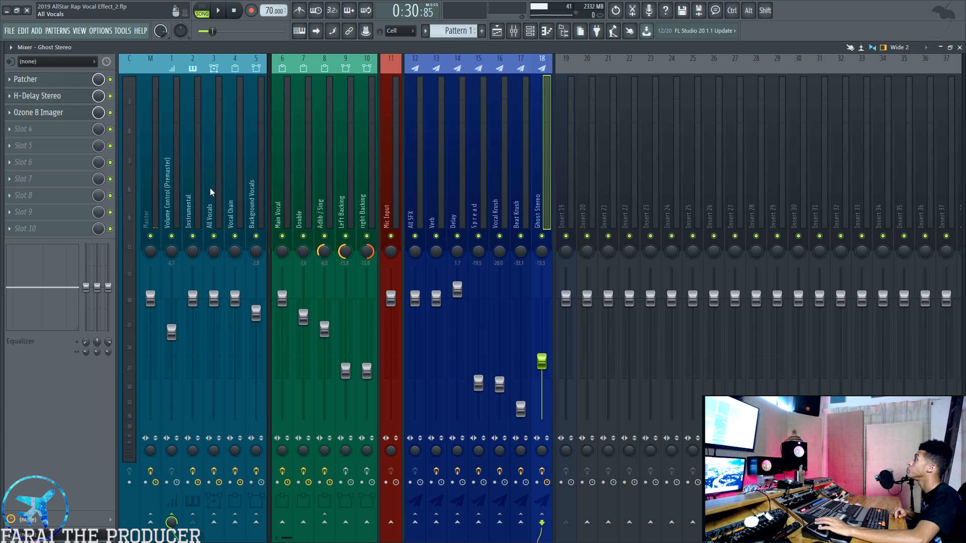
Look through the Double, Adlib / Sing and Left Backing mixer tracks one after another
left_click(308, 182)
left_click(317, 182)
left_click(339, 184)
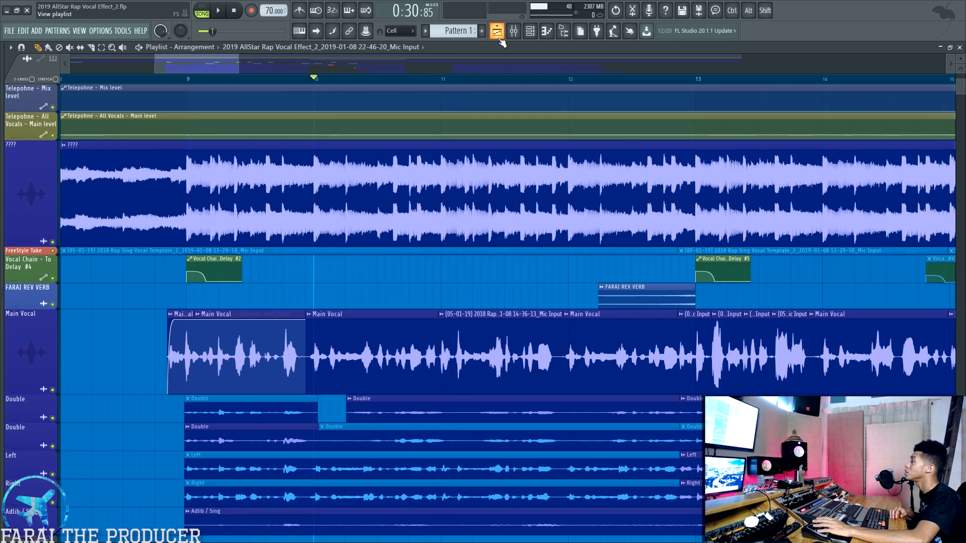
Show the playlist and review the arrangement of the Main Vocal, Double, Left, Right and Adlib / Sing layers
left_click(496, 30)
scroll(470, 91, "down", 5)
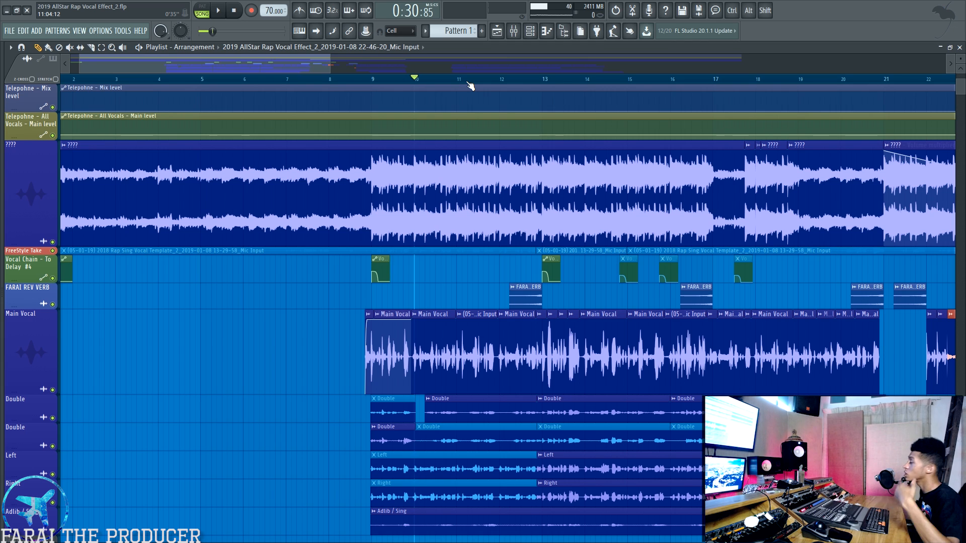
scroll(467, 86, "down", 4)
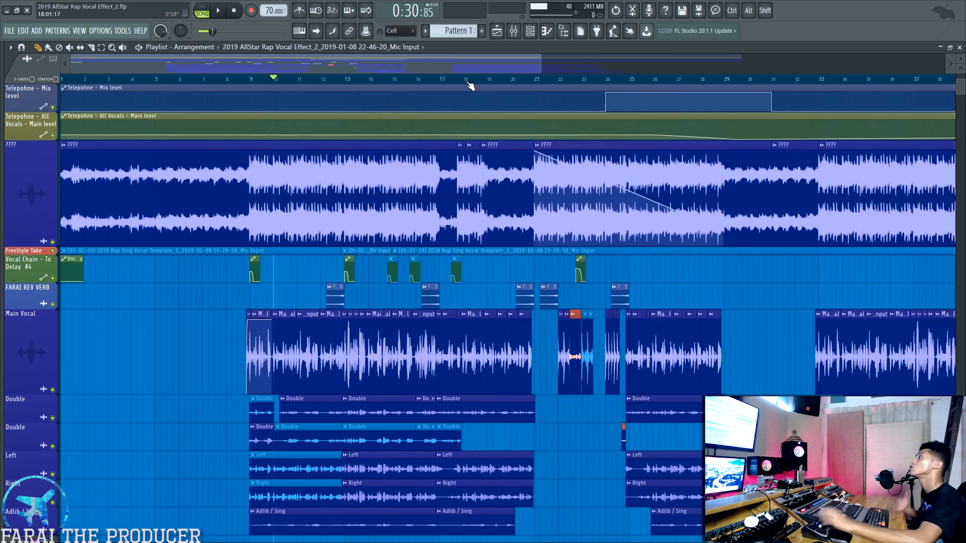
scroll(335, 278, "down", 3)
left_click_drag(210, 283, 508, 450)
left_click(514, 454, "ctrl")
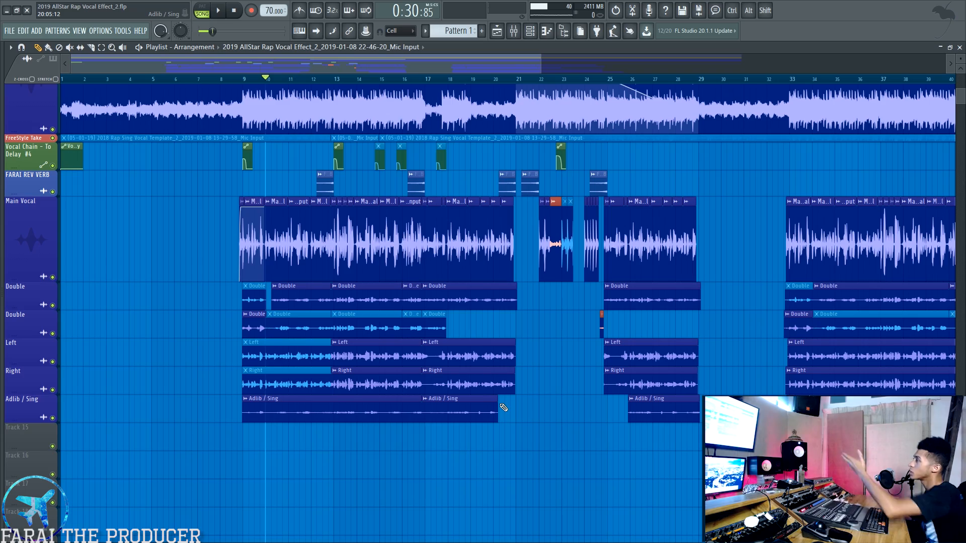